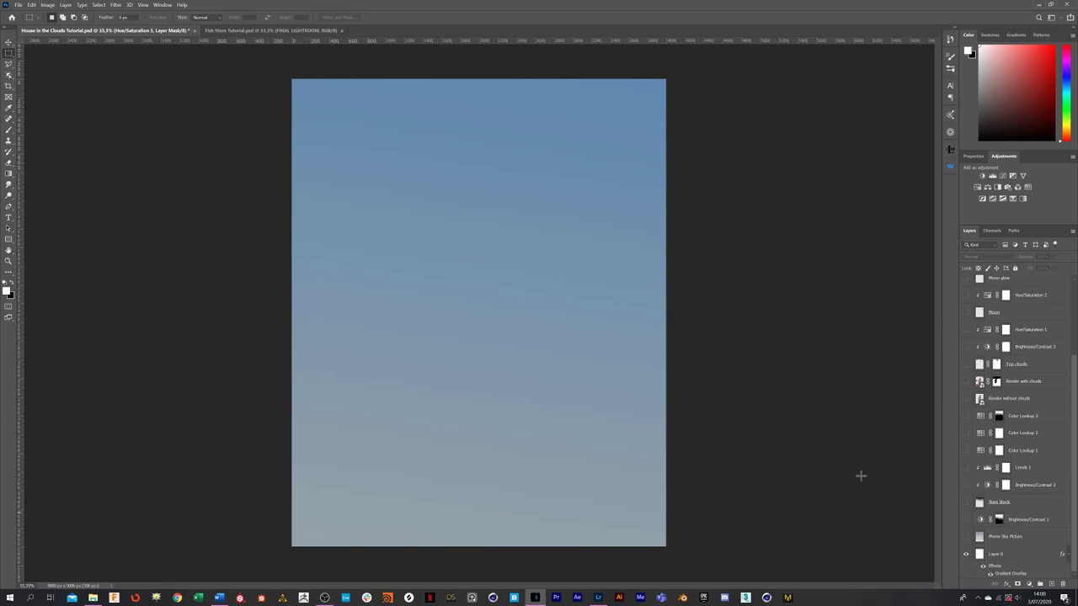
Open the Gradient Overlay style of Layer 0 and examine the gradient used for the sky background
{"action": "left_click", "coordinate": [1030, 556]}
{"action": "double_click", "coordinate": [1030, 556]}
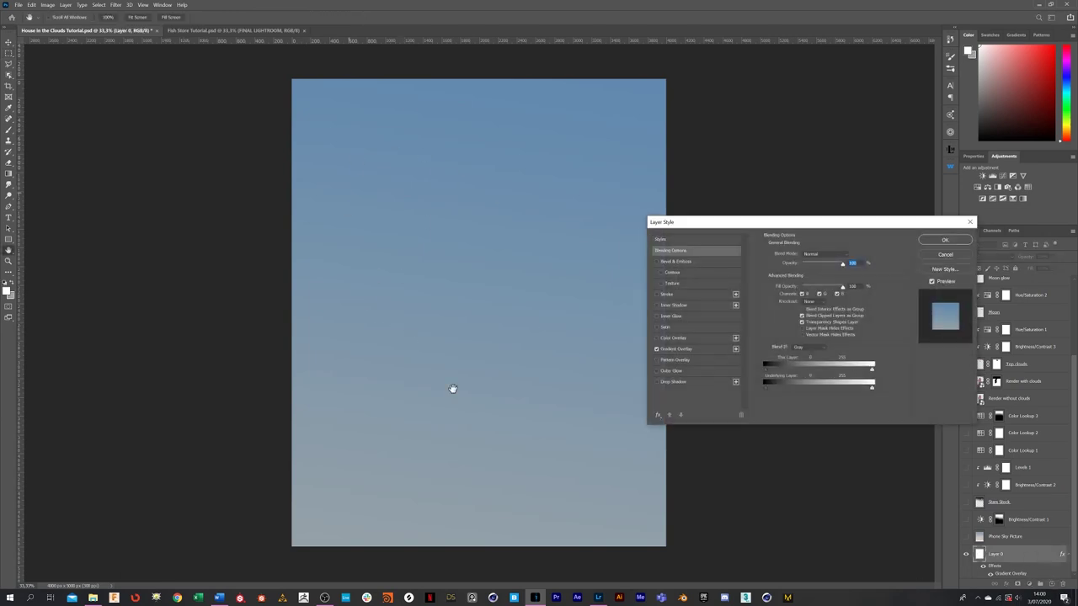
{"action": "left_click", "coordinate": [676, 349]}
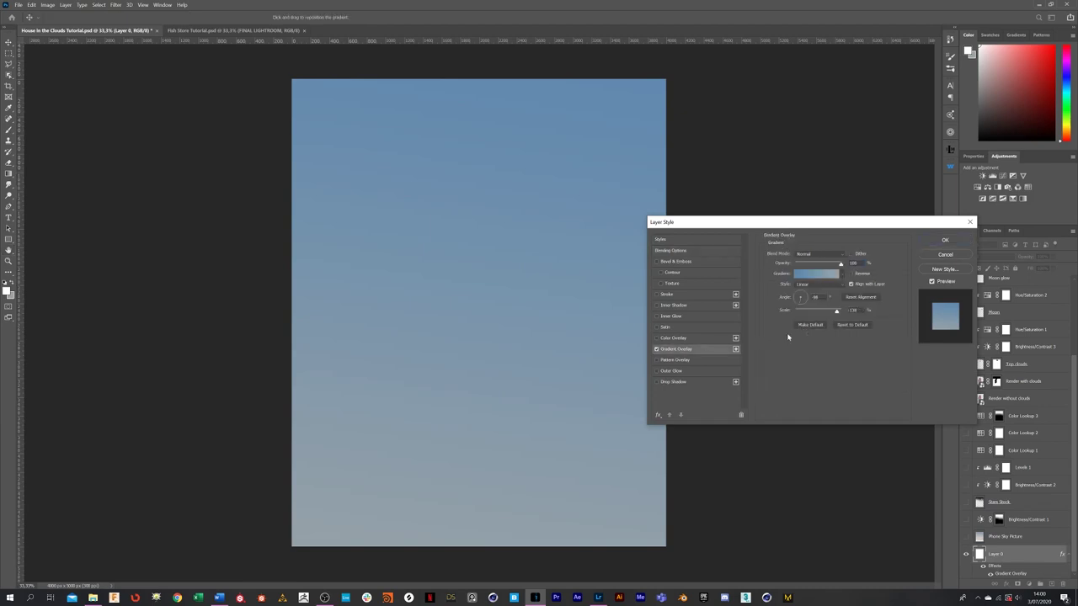
{"action": "left_click", "coordinate": [812, 277]}
{"action": "left_click", "coordinate": [296, 230]}
{"action": "left_click", "coordinate": [945, 240]}
Show the Render without clouds and Render with clouds layers
{"action": "scroll", "coordinate": [1020, 503], "scroll_direction": "up", "scroll_amount": 1}
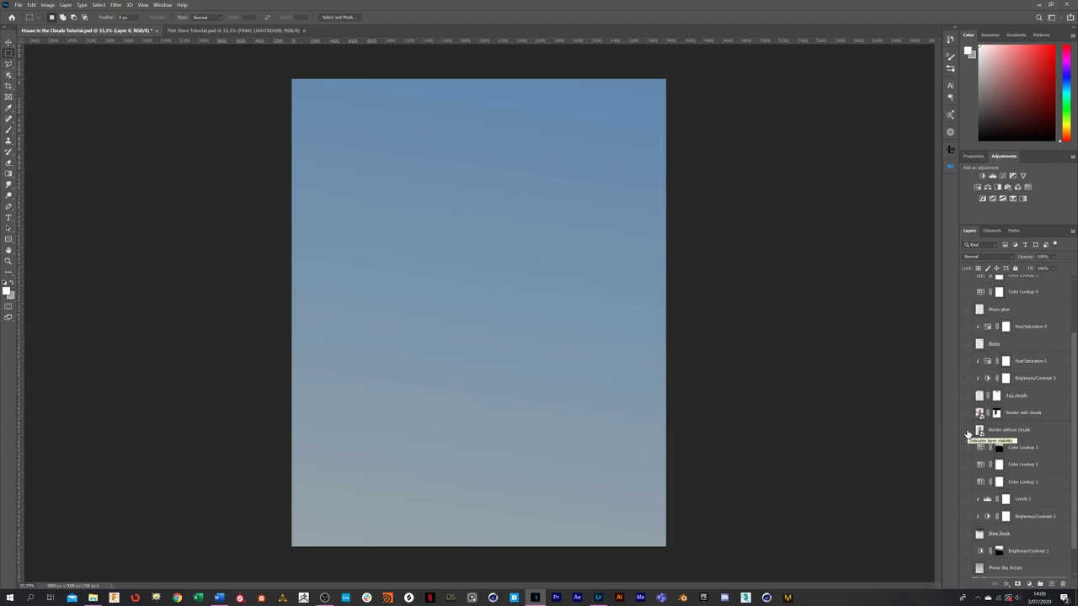
{"action": "left_click", "coordinate": [966, 430]}
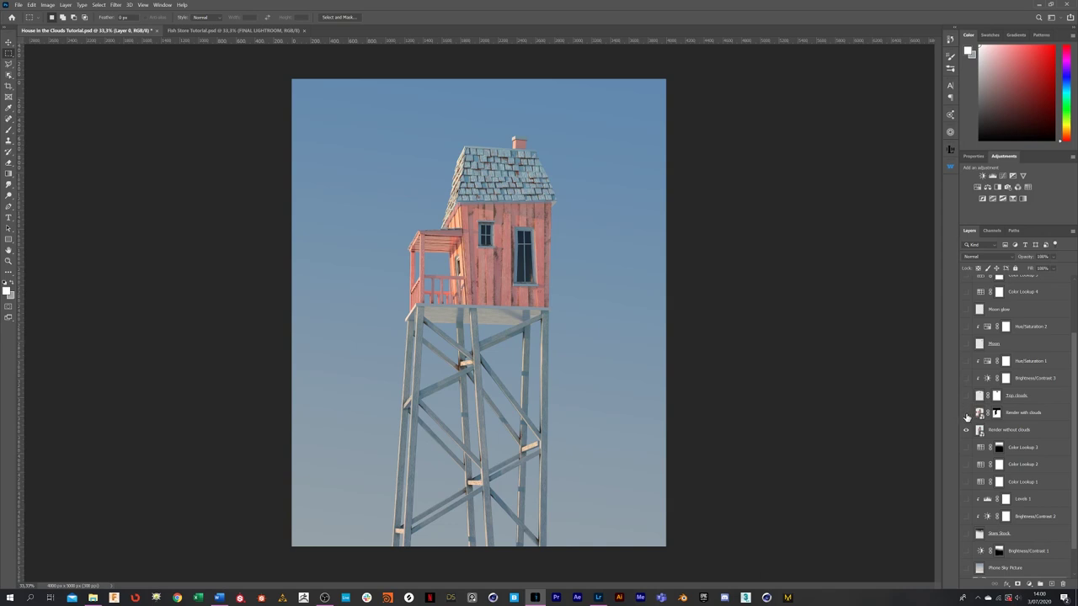
{"action": "left_click", "coordinate": [967, 414]}
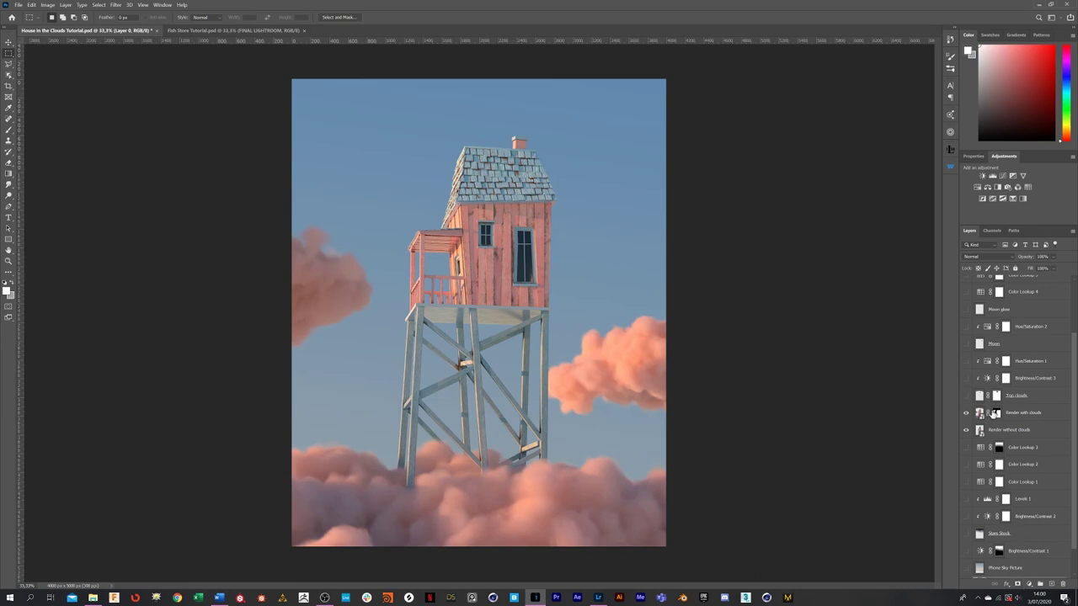
Compare the Render with clouds layer with its layer mask disabled and enabled, and with the layer hidden and shown
{"action": "left_click", "coordinate": [996, 412]}
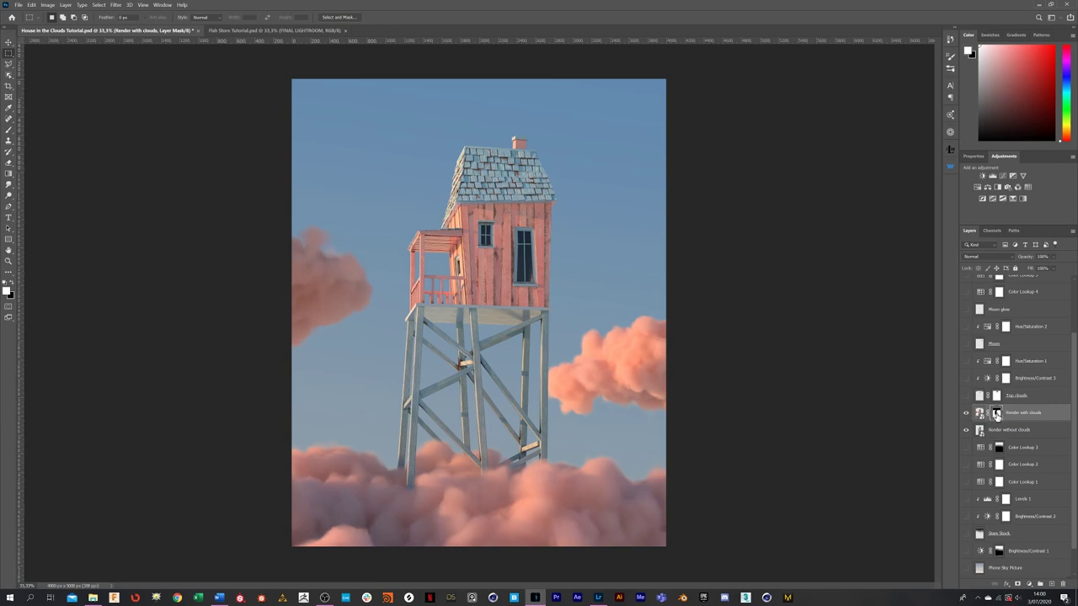
{"action": "right_click", "coordinate": [996, 414]}
{"action": "left_click", "coordinate": [1019, 421]}
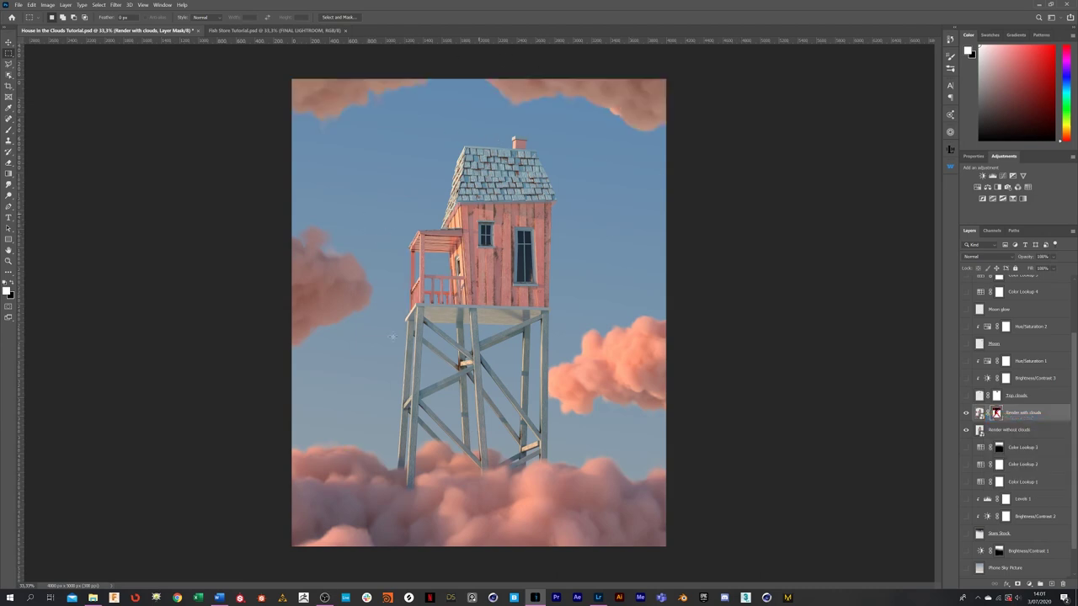
{"action": "right_click", "coordinate": [995, 413]}
{"action": "left_click", "coordinate": [1013, 413]}
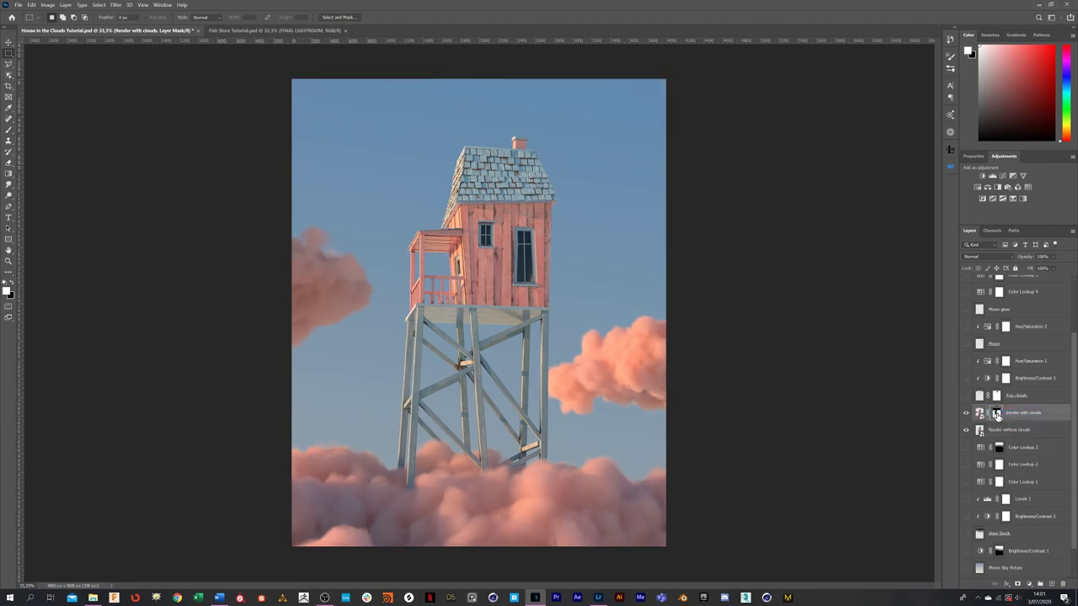
{"action": "left_click", "coordinate": [967, 413]}
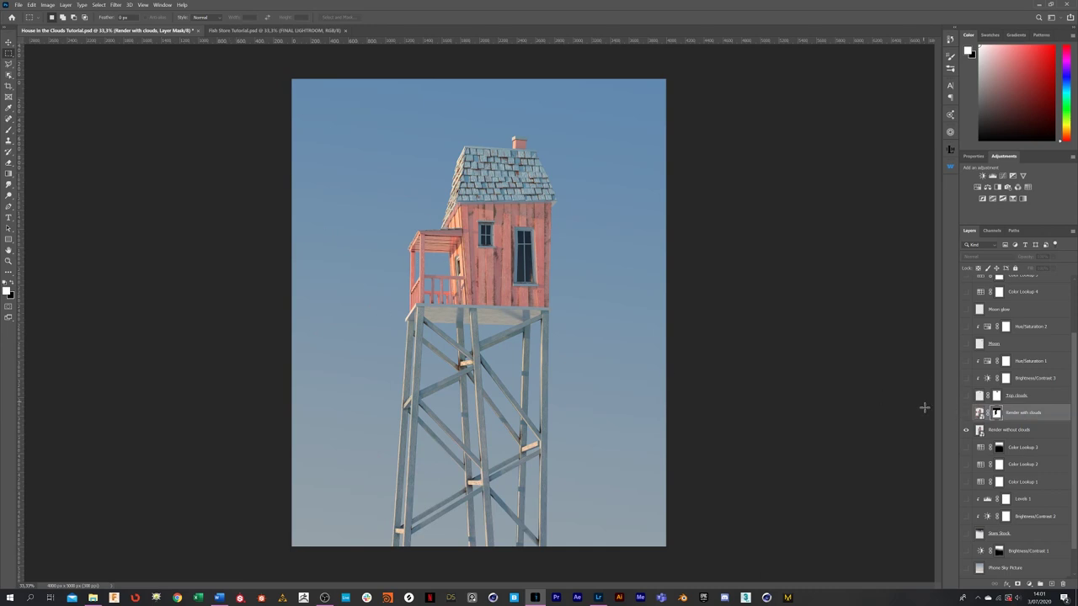
{"action": "left_click", "coordinate": [966, 413]}
Show the Top clouds layer and select its layer mask
{"action": "left_click", "coordinate": [967, 395]}
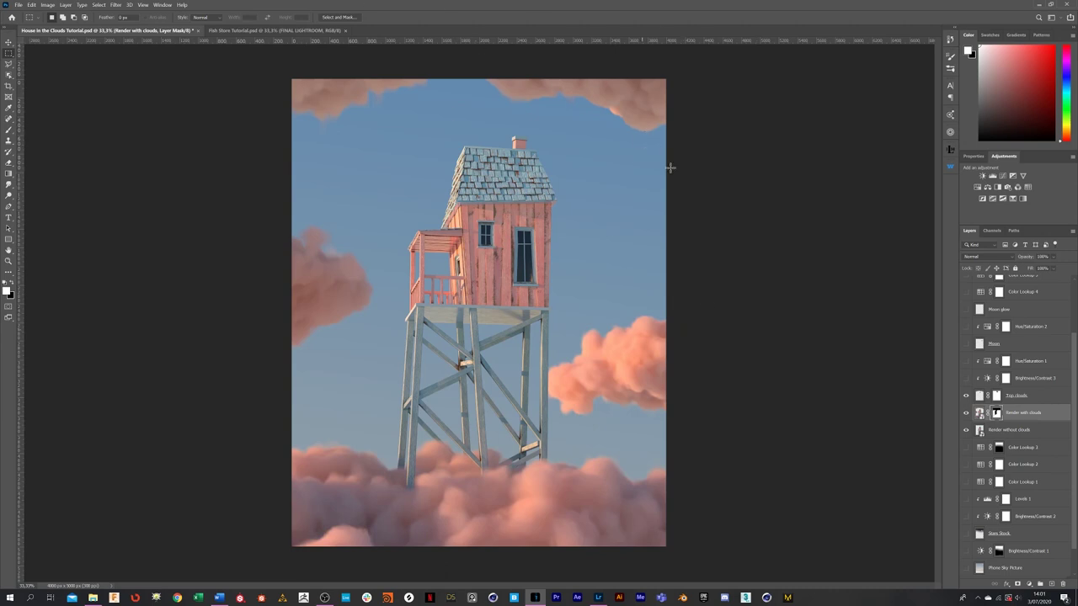
{"action": "left_click", "coordinate": [1044, 396]}
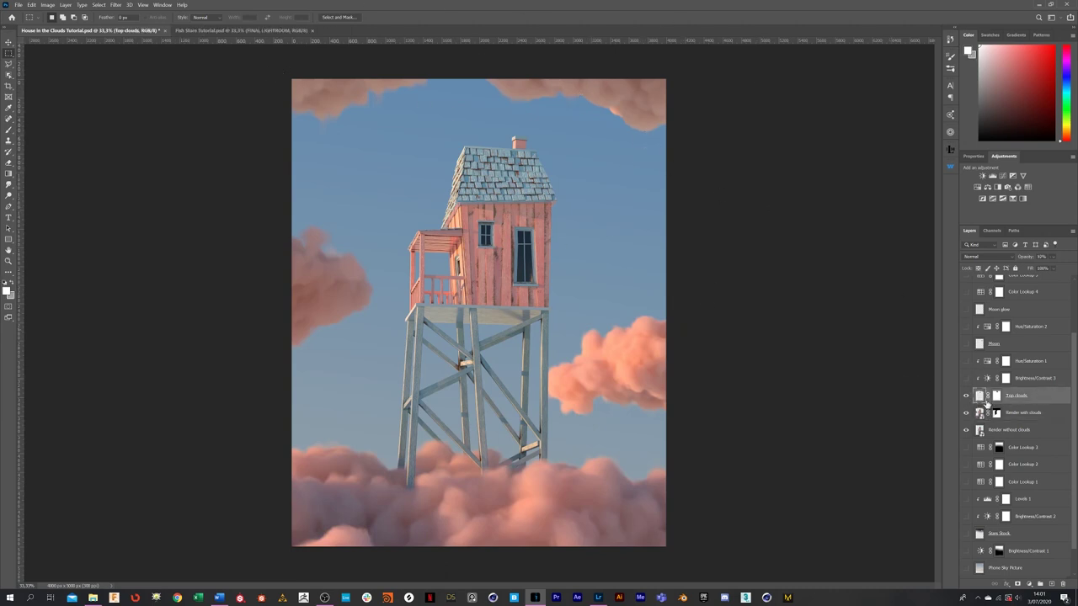
{"action": "left_click", "coordinate": [997, 396]}
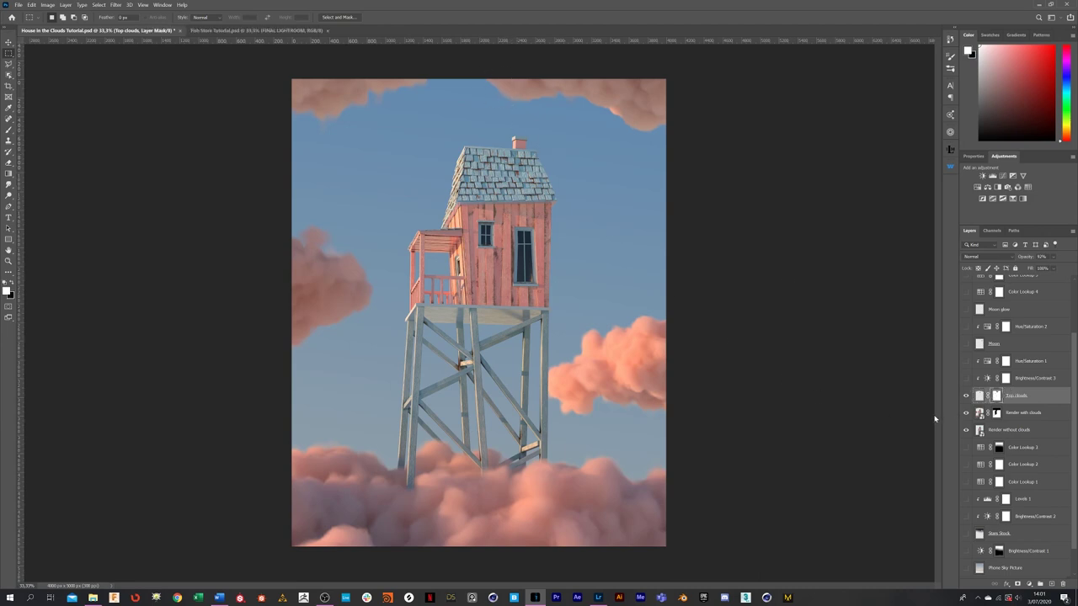
Hide the Top clouds layer and both render layers, and show the Phone Sky Picture layer
{"action": "scroll", "coordinate": [965, 457], "scroll_direction": "down", "scroll_amount": 1}
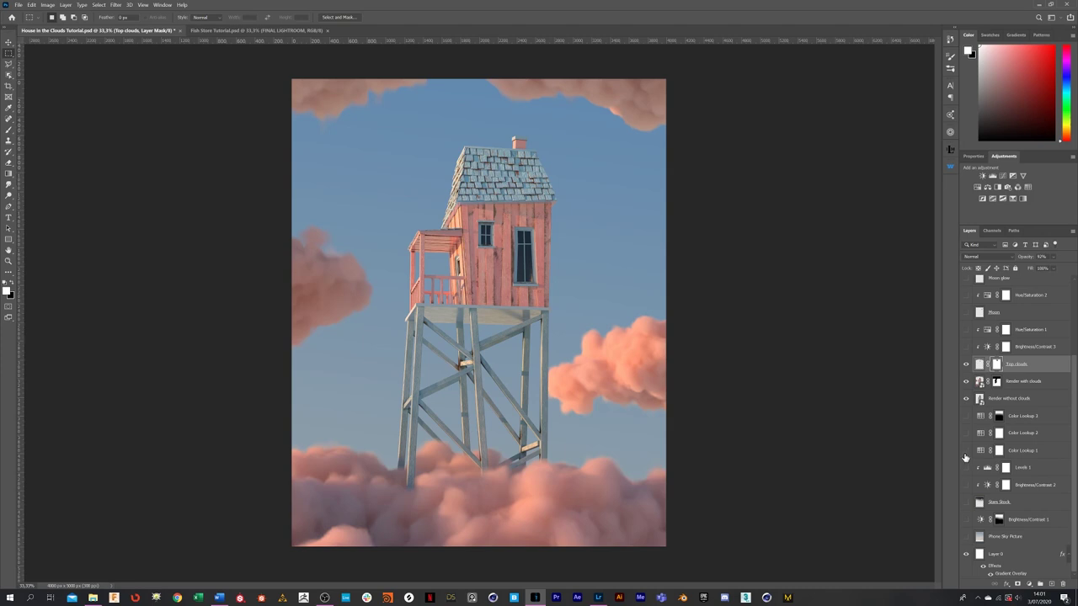
{"action": "left_click_drag", "start_coordinate": [965, 366], "coordinate": [963, 402]}
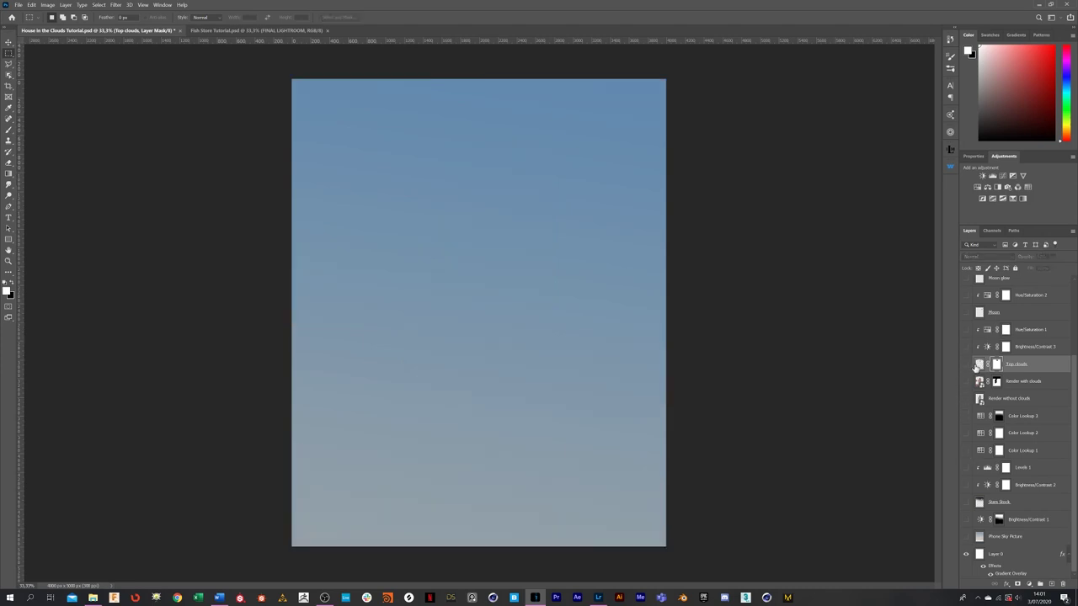
{"action": "left_click", "coordinate": [965, 536]}
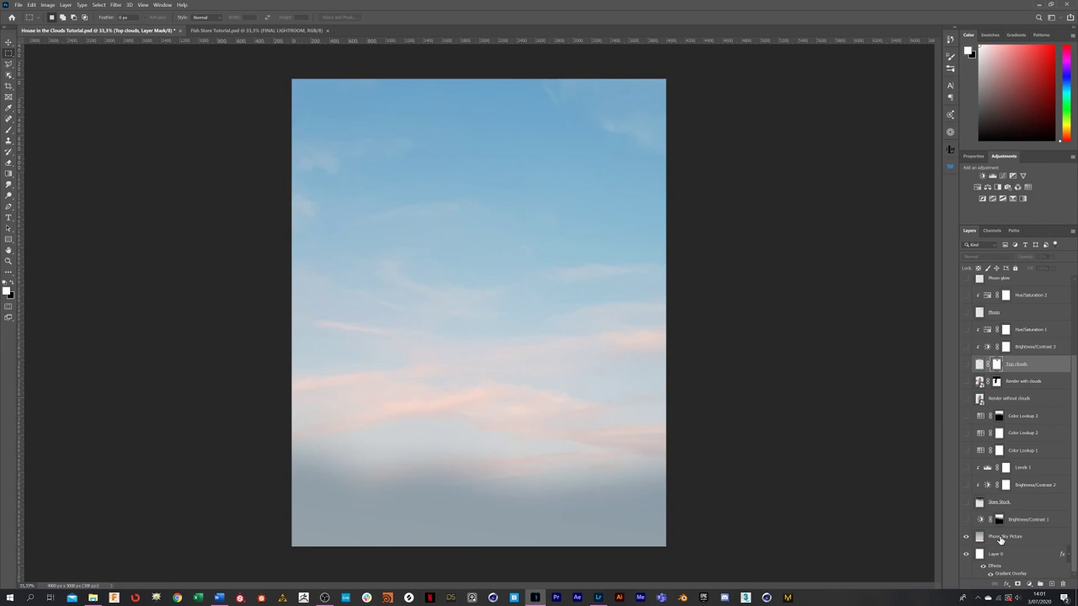
Preview other blend modes such as Normal, Darker Color and Lighten on the Phone Sky Picture layer, and return it to Overlay
{"action": "left_click", "coordinate": [1000, 537]}
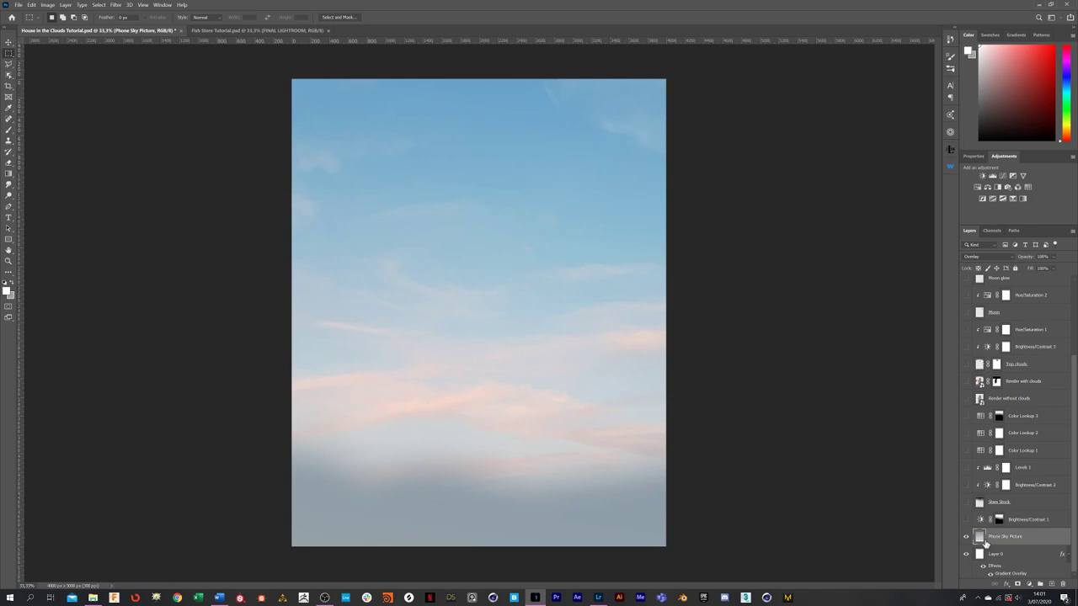
{"action": "left_click", "coordinate": [965, 538]}
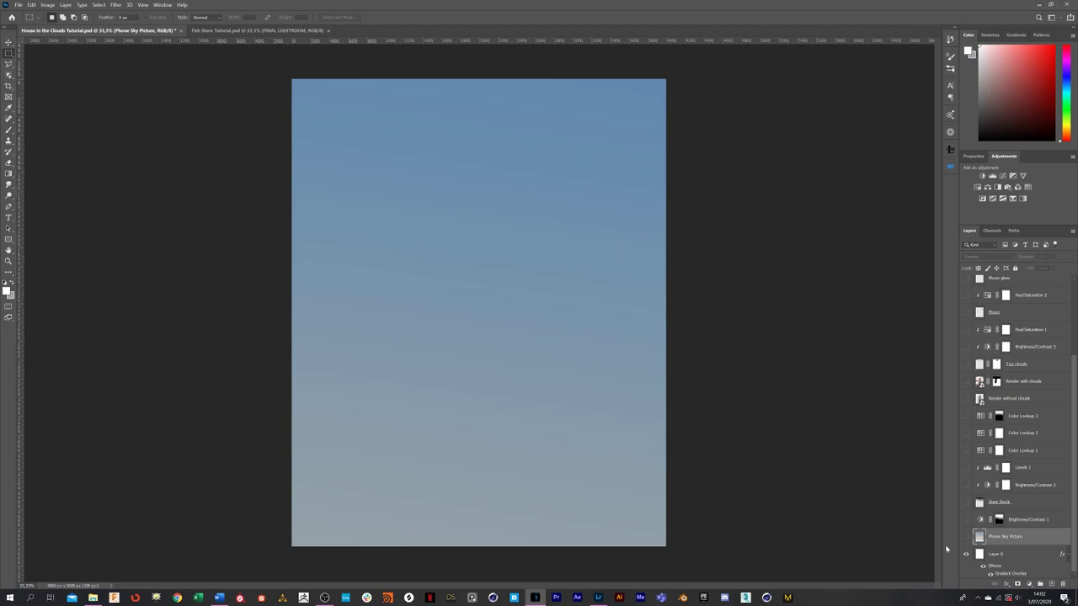
{"action": "left_click", "coordinate": [965, 539]}
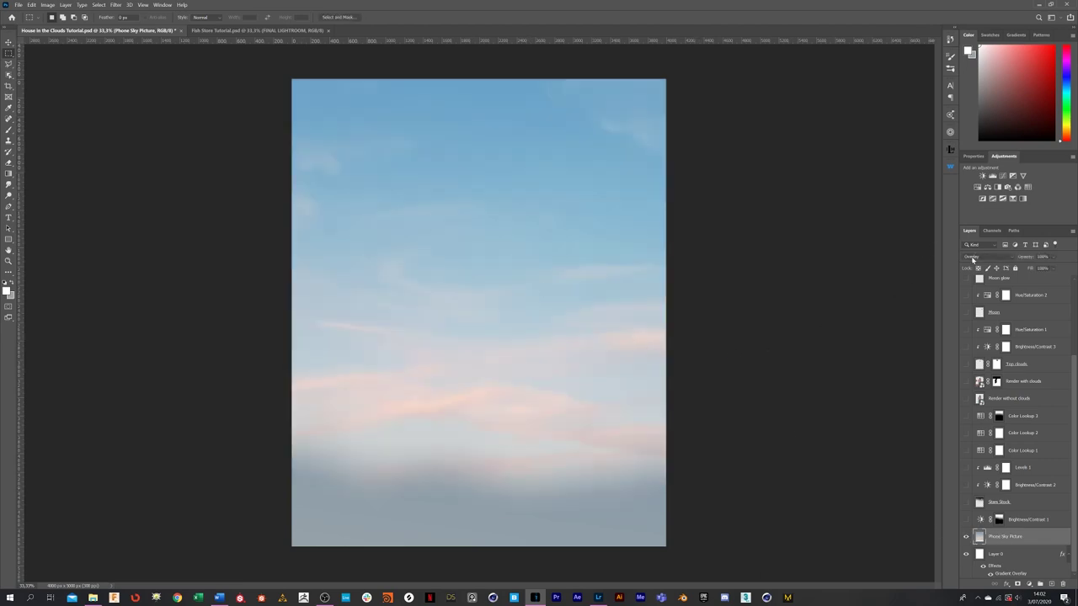
{"action": "left_click", "coordinate": [973, 257]}
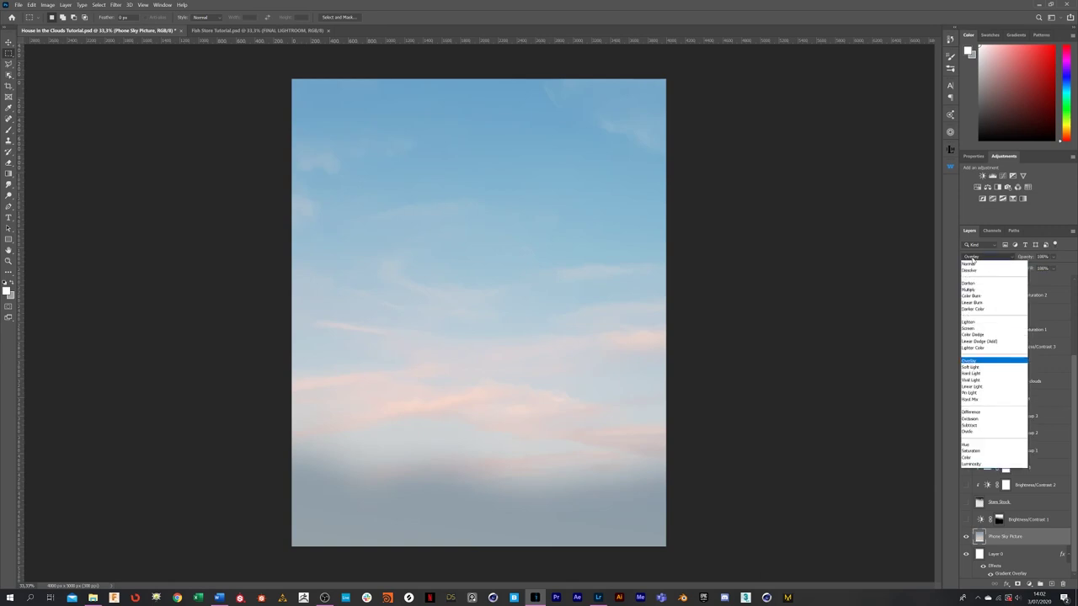
{"action": "left_click", "coordinate": [968, 265]}
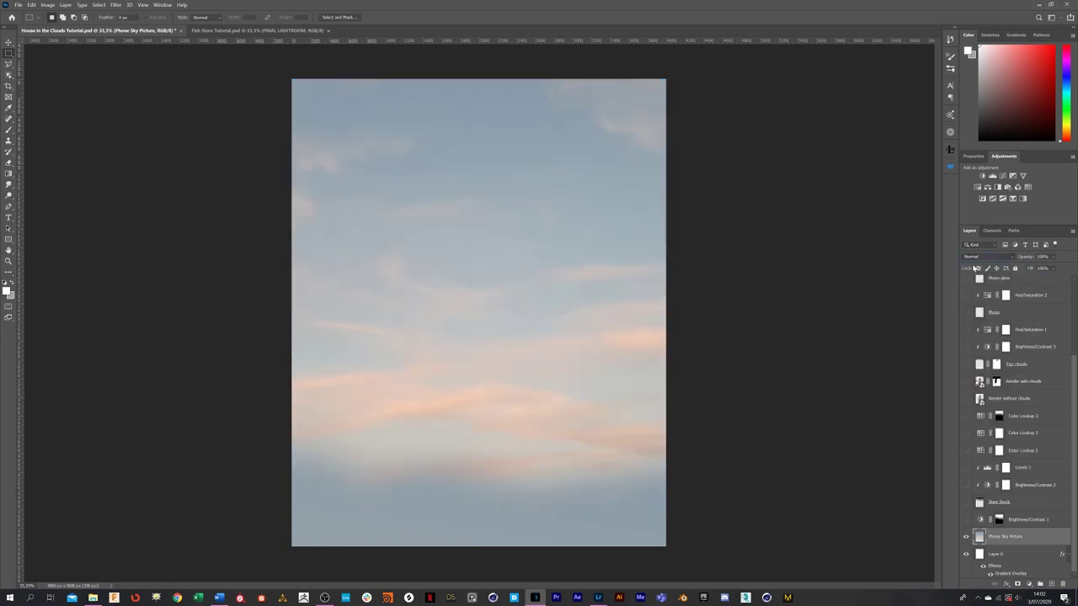
{"action": "key", "text": "Down"}
{"action": "key", "text": "Down"}
{"action": "key", "text": "Down"}
{"action": "key", "text": "Down"}
{"action": "key", "text": "Down"}
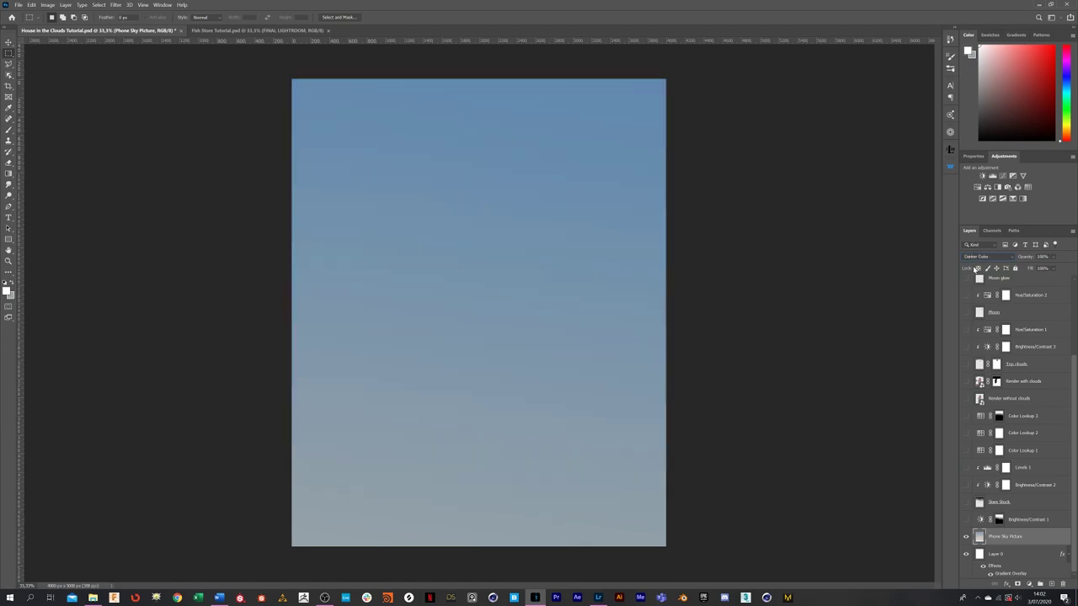
{"action": "key", "text": "Up"}
{"action": "key", "text": "Up"}
{"action": "key", "text": "Down"}
{"action": "key", "text": "Down"}
{"action": "key", "text": "Down"}
{"action": "key", "text": "Down"}
{"action": "key", "text": "Up"}
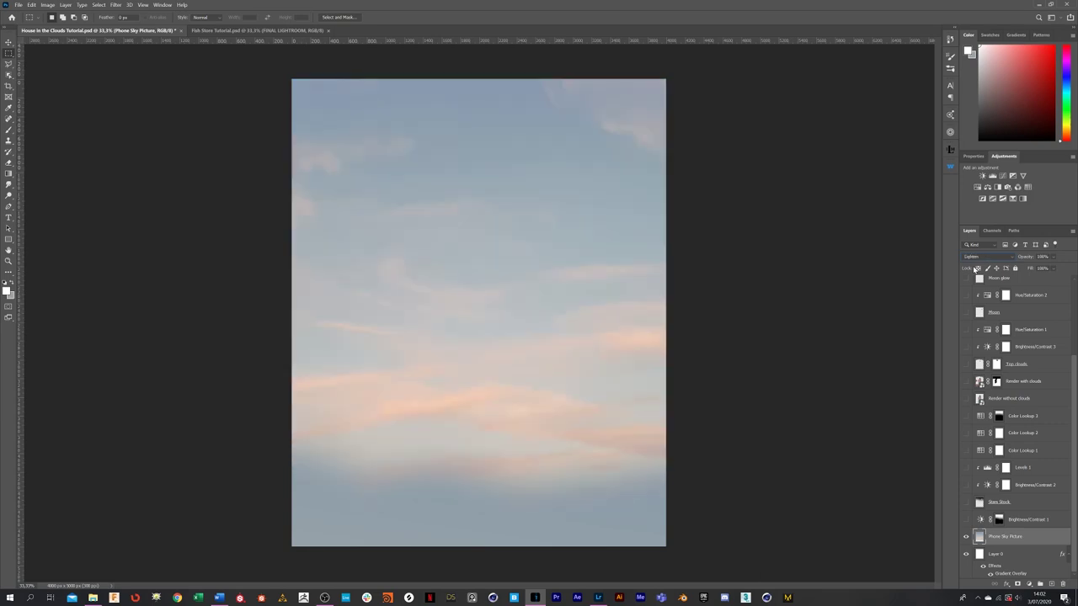
{"action": "key", "text": "Down"}
{"action": "key", "text": "Down"}
{"action": "key", "text": "Down"}
{"action": "key", "text": "Down"}
{"action": "key", "text": "Down"}
{"action": "key", "text": "Down"}
{"action": "key", "text": "Up"}
{"action": "key", "text": "Down"}
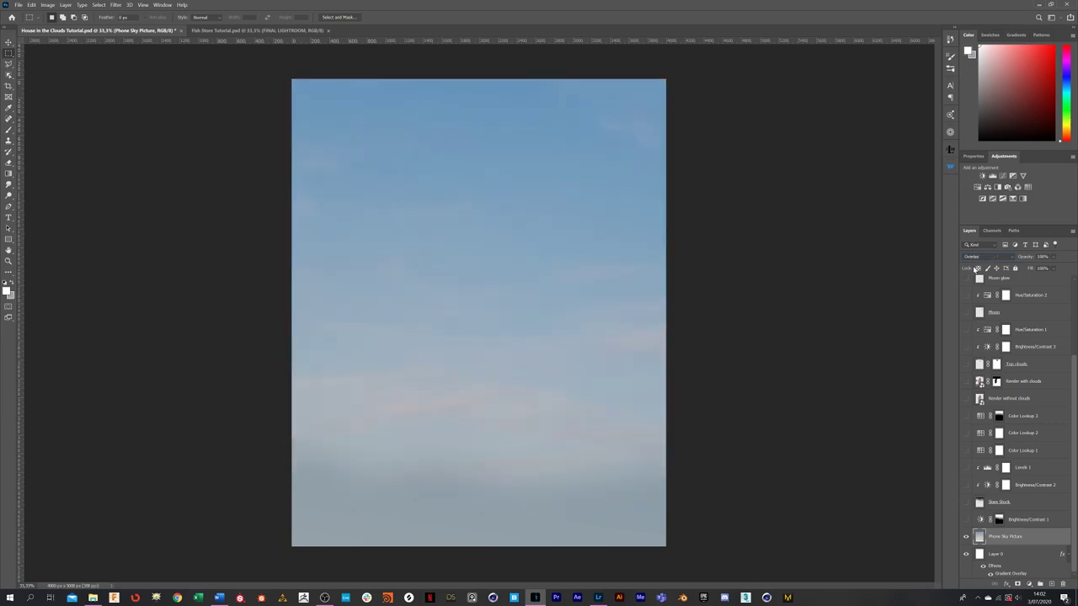
{"action": "key", "text": "Up"}
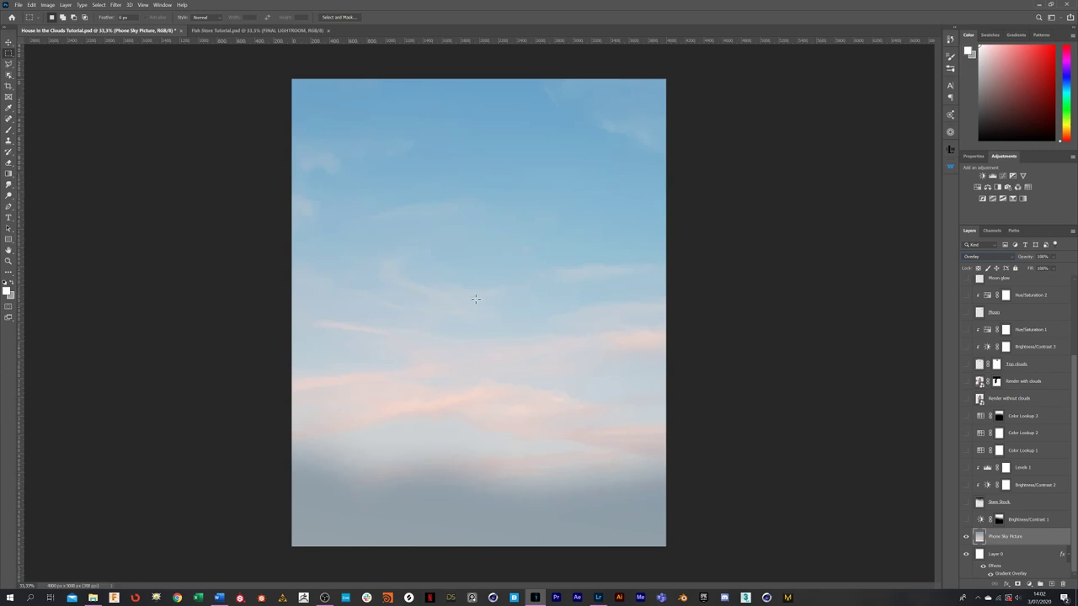
Show the Brightness/Contrast 1 adjustment and the Stars Stock layer
{"action": "left_click", "coordinate": [966, 520]}
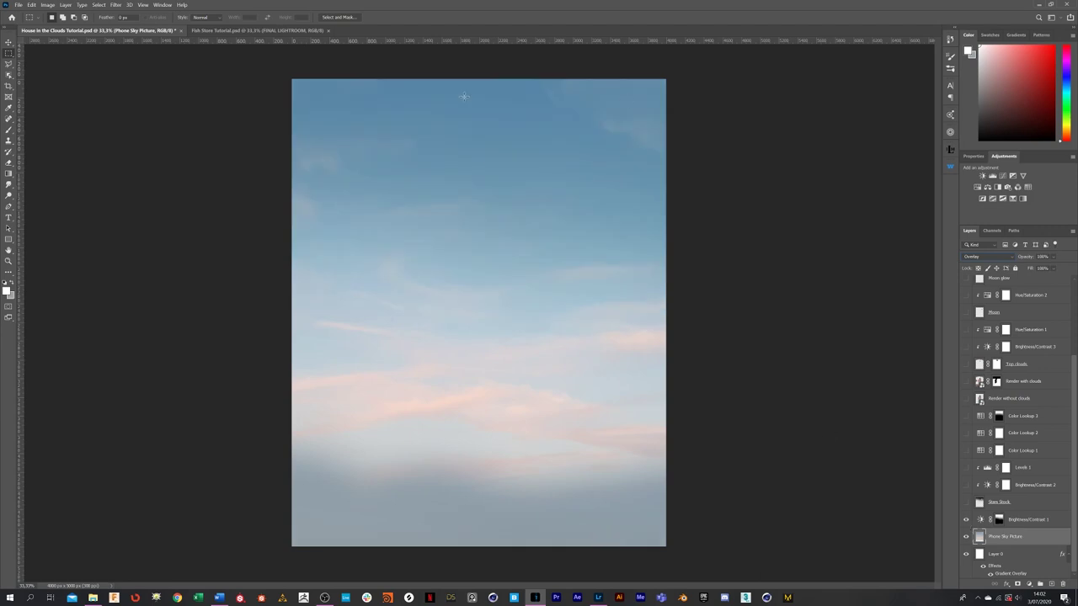
{"action": "left_click", "coordinate": [965, 503]}
Search the StockSolo extension for "stars", browse the stock images and collapse the extension
{"action": "left_click", "coordinate": [164, 5]}
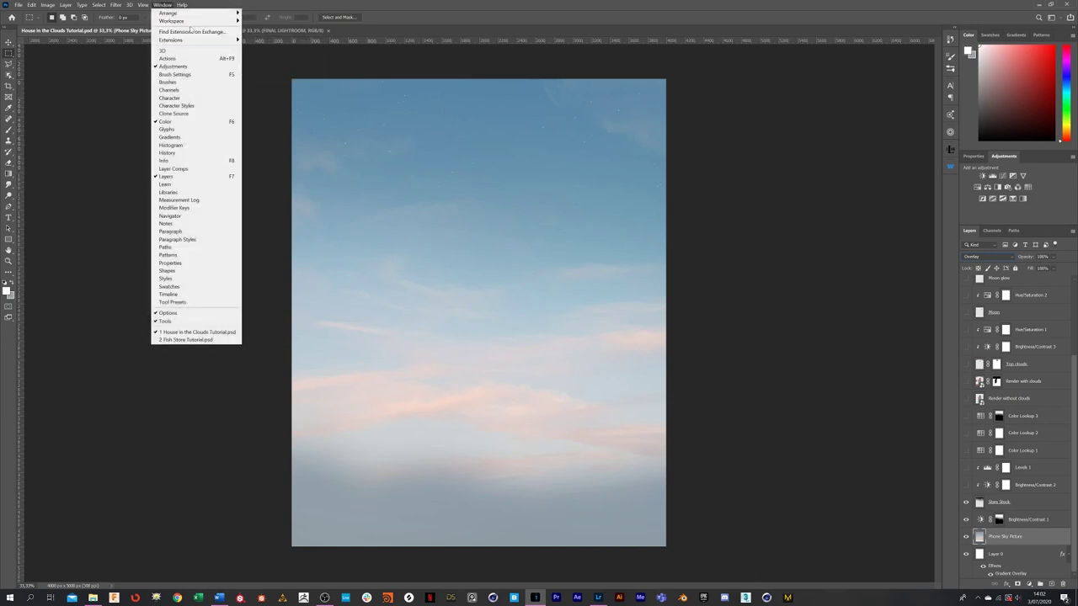
{"action": "left_click", "coordinate": [342, 3]}
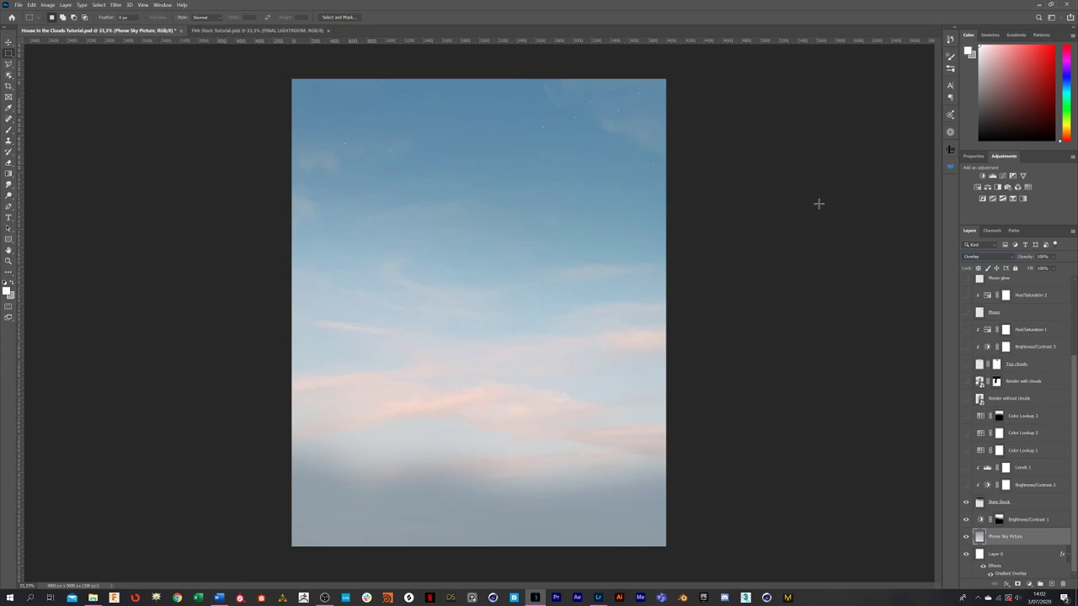
{"action": "left_click", "coordinate": [950, 134]}
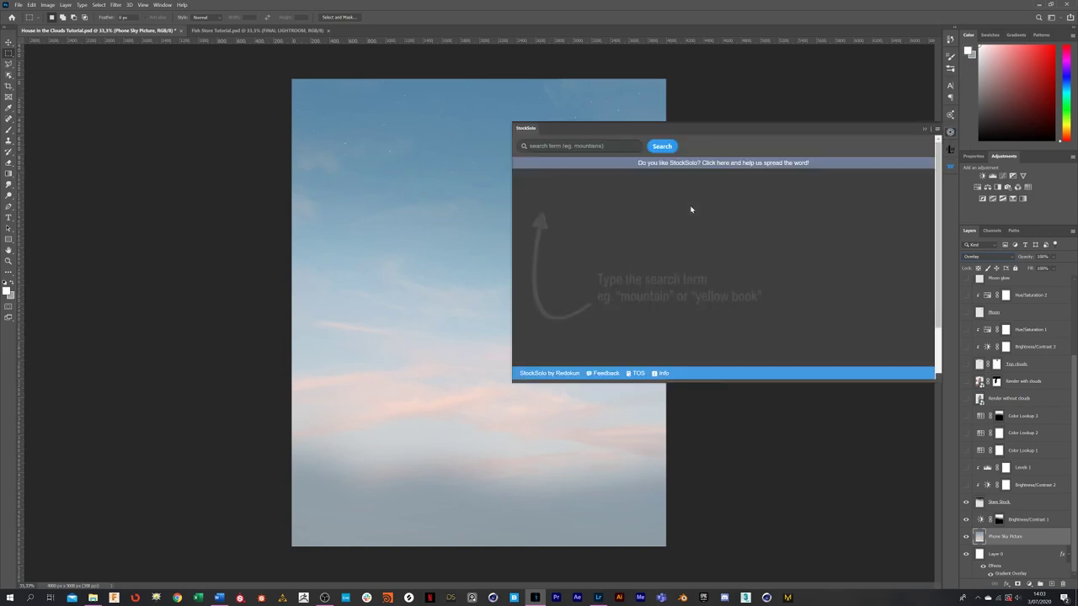
{"action": "left_click", "coordinate": [529, 146]}
{"action": "type", "text": "stars"}
{"action": "left_click", "coordinate": [662, 146]}
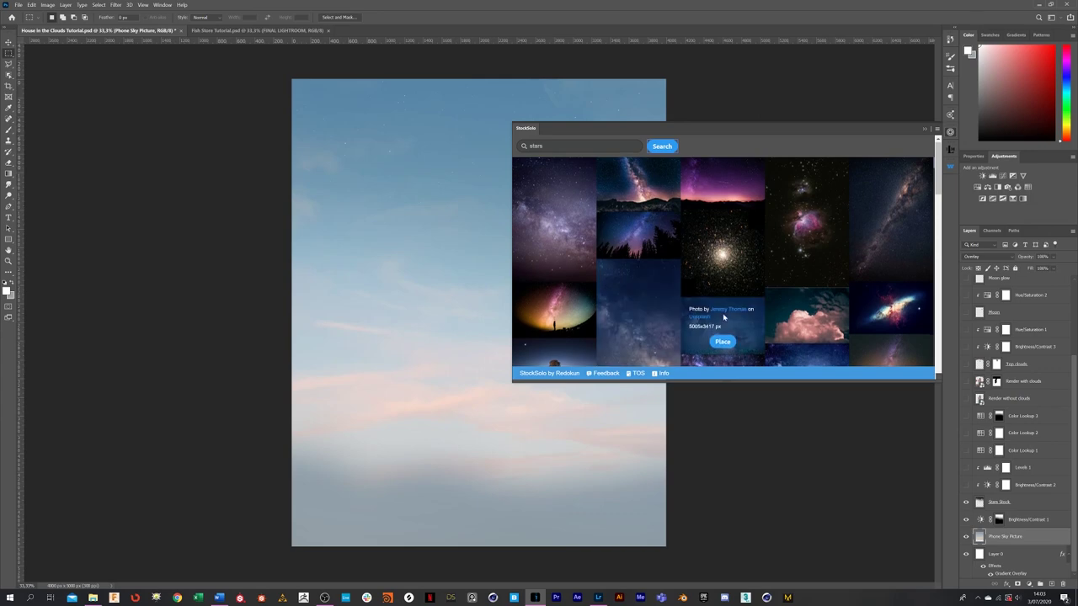
{"action": "scroll", "coordinate": [707, 320], "scroll_direction": "down", "scroll_amount": 10}
{"action": "scroll", "coordinate": [724, 261], "scroll_direction": "down", "scroll_amount": 5}
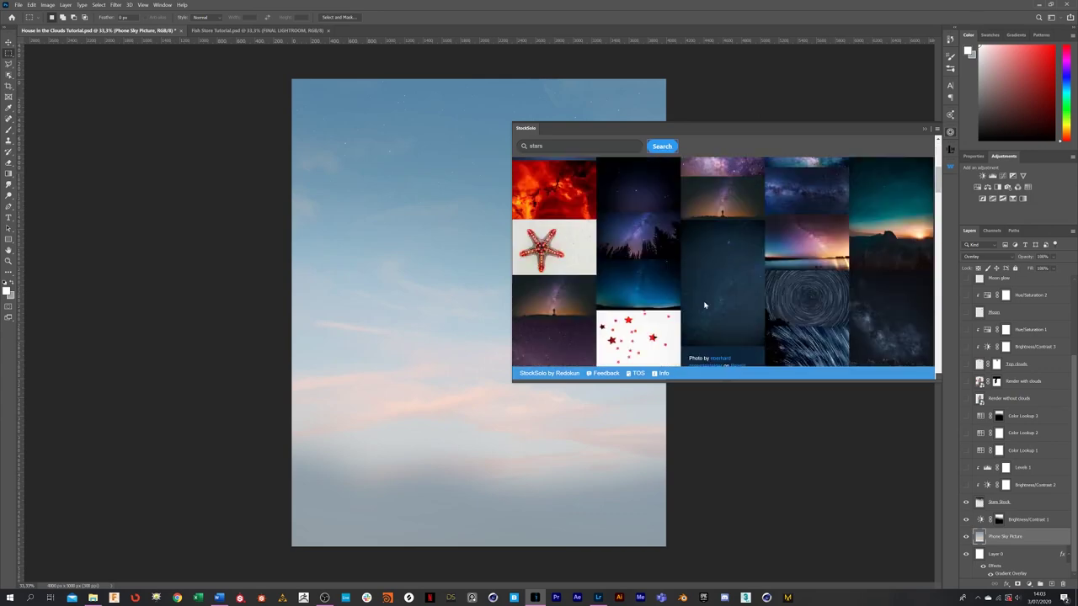
{"action": "left_click", "coordinate": [922, 130]}
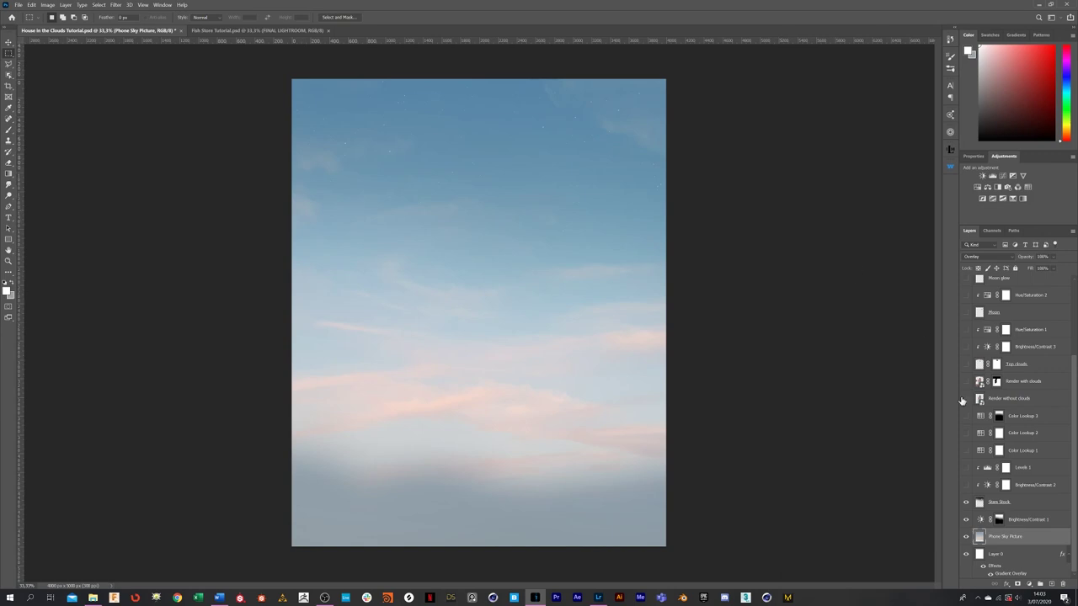
Check the blend mode choices of the Stars Stock layer and keep Lighten selected
{"action": "left_click", "coordinate": [1020, 503]}
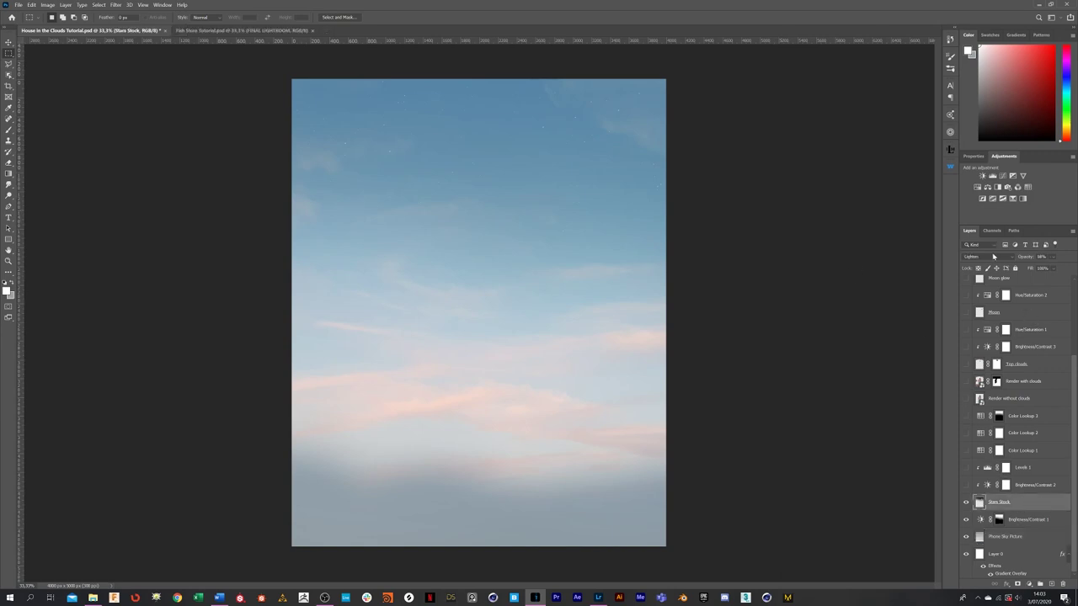
{"action": "left_click", "coordinate": [993, 256]}
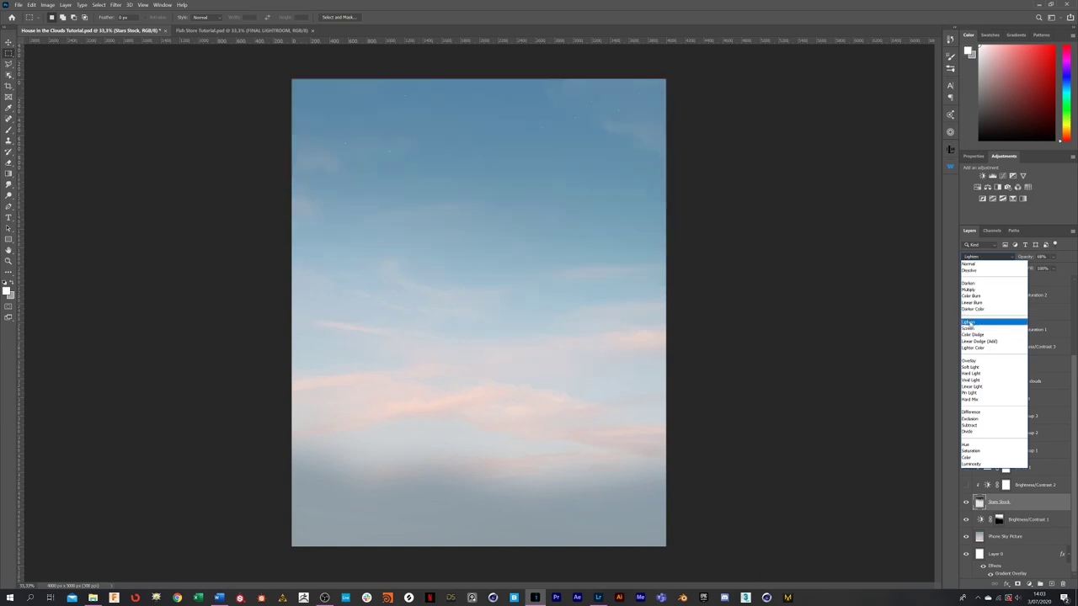
{"action": "left_click", "coordinate": [968, 323]}
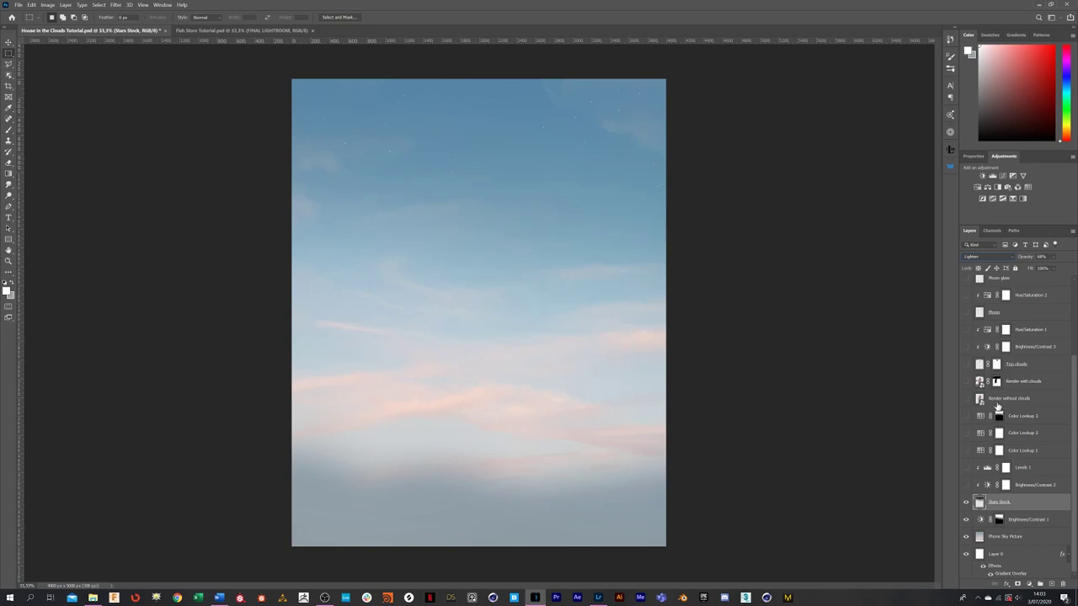
Show the Brightness/Contrast 2 adjustment clipped to the Stars Stock layer and open its brightness and contrast settings
{"action": "left_click", "coordinate": [1027, 487]}
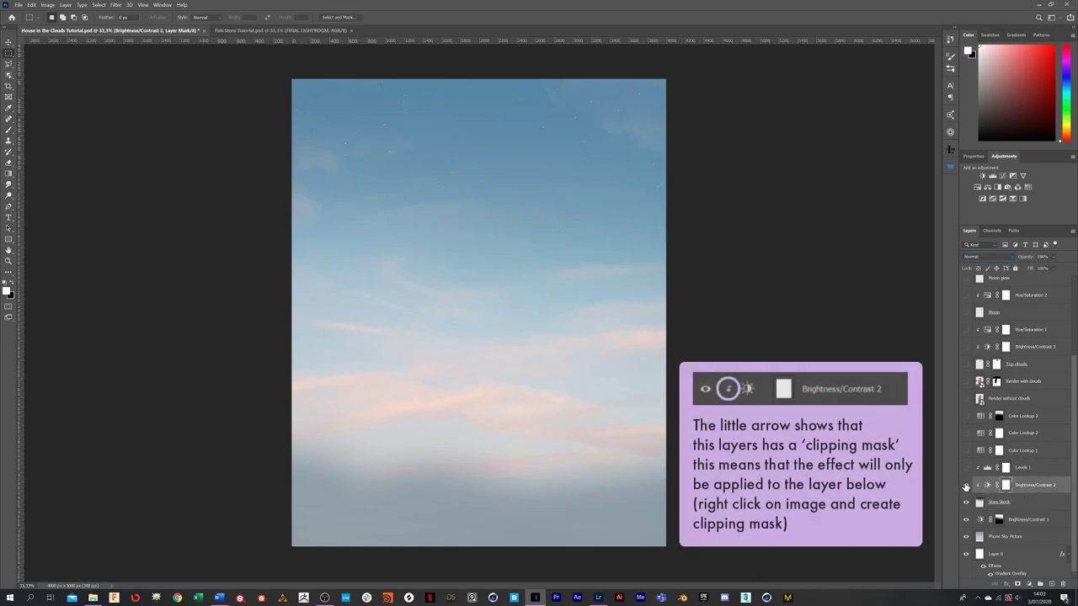
{"action": "left_click", "coordinate": [987, 486]}
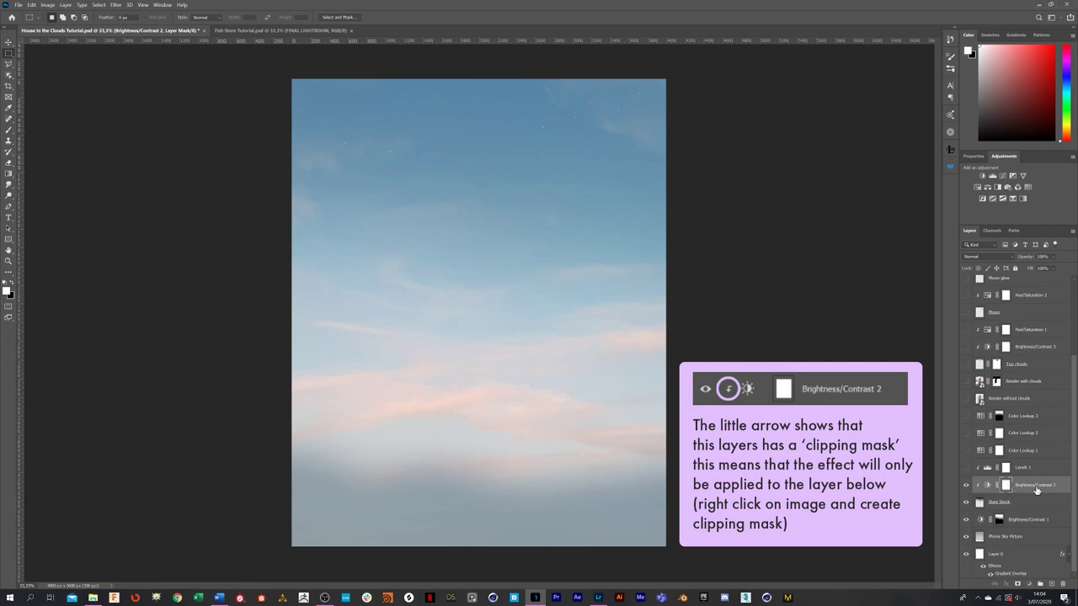
{"action": "left_click", "coordinate": [1004, 486]}
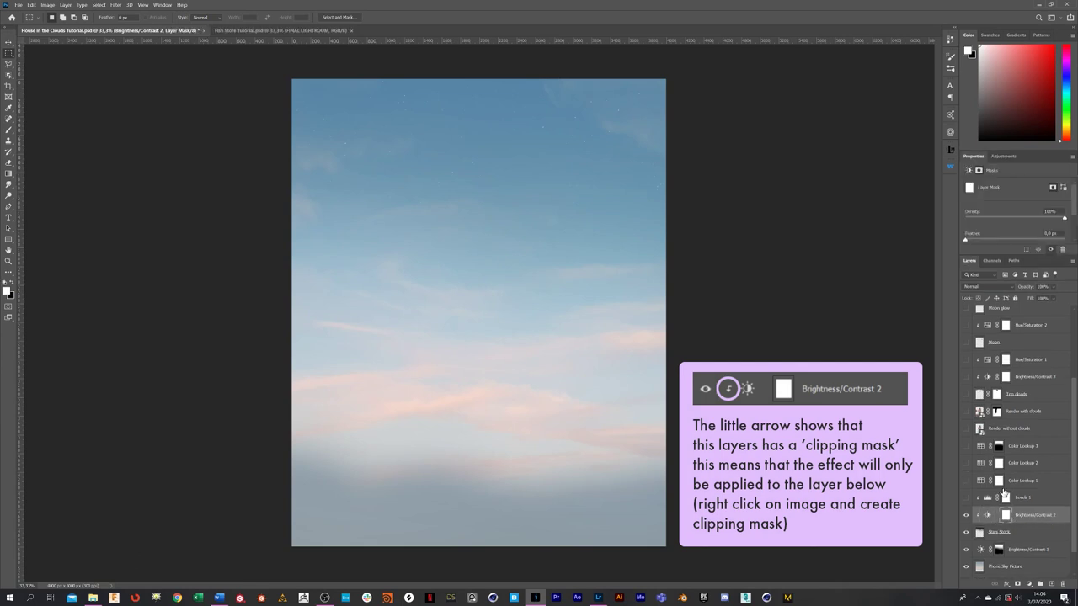
{"action": "left_click", "coordinate": [987, 515]}
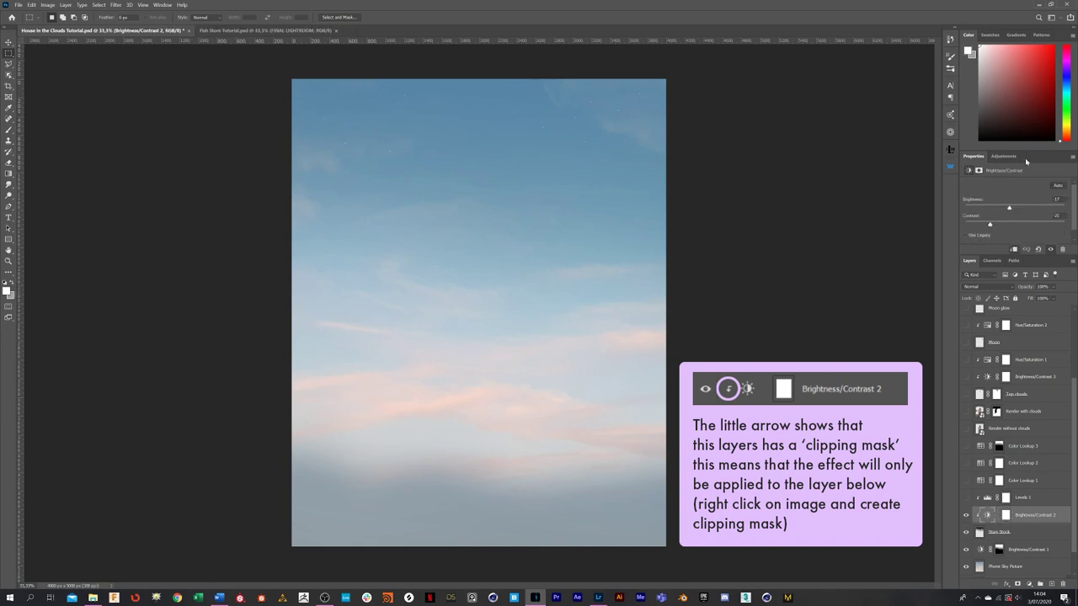
{"action": "left_click_drag", "start_coordinate": [984, 255], "coordinate": [984, 261]}
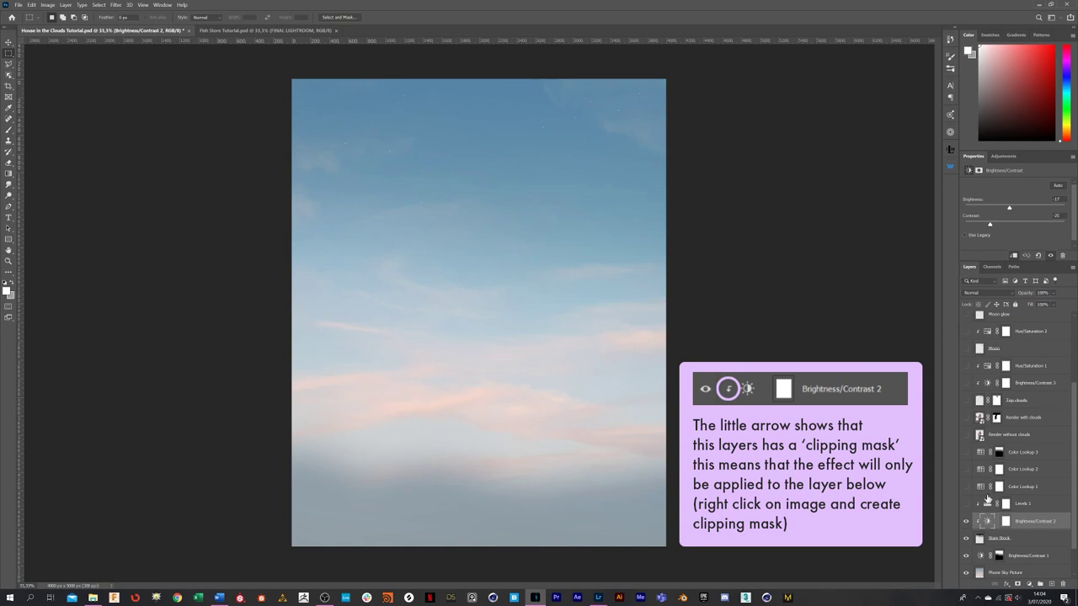
Show the Levels 1 adjustment above Brightness/Contrast 2 and set its midtone input level to 1,5
{"action": "left_click", "coordinate": [965, 507]}
{"action": "left_click", "coordinate": [1005, 503]}
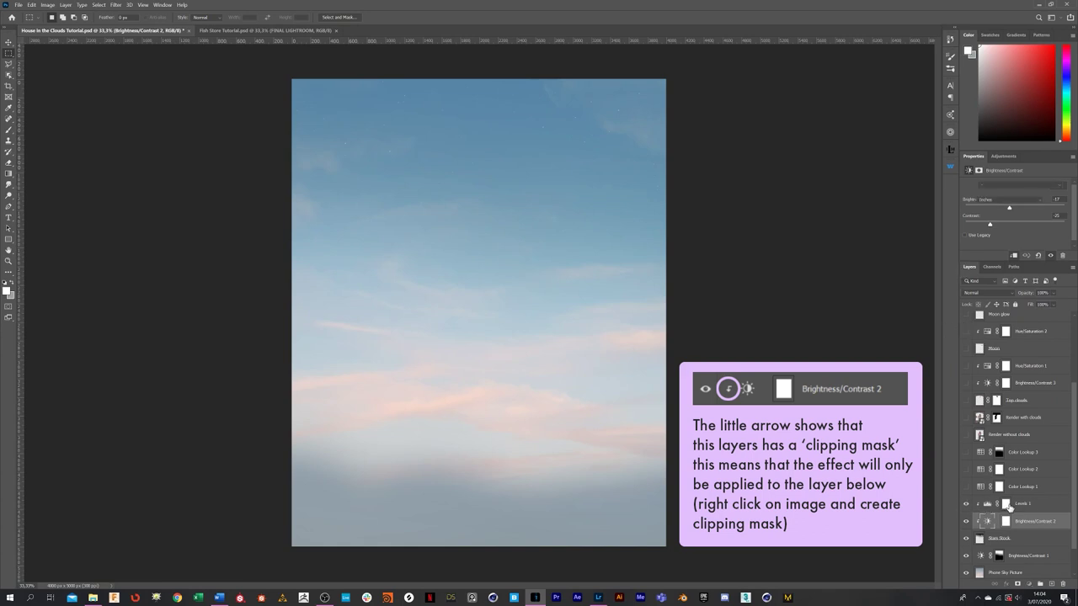
{"action": "left_click_drag", "start_coordinate": [1026, 261], "coordinate": [1027, 298]}
{"action": "mouse_move", "coordinate": [1007, 245]}
{"action": "left_mouse_down"}
{"action": "mouse_move", "coordinate": [1044, 249]}
{"action": "mouse_move", "coordinate": [987, 248]}
{"action": "left_mouse_up"}
{"action": "left_click", "coordinate": [1018, 253]}
{"action": "type", "text": "1,5"}
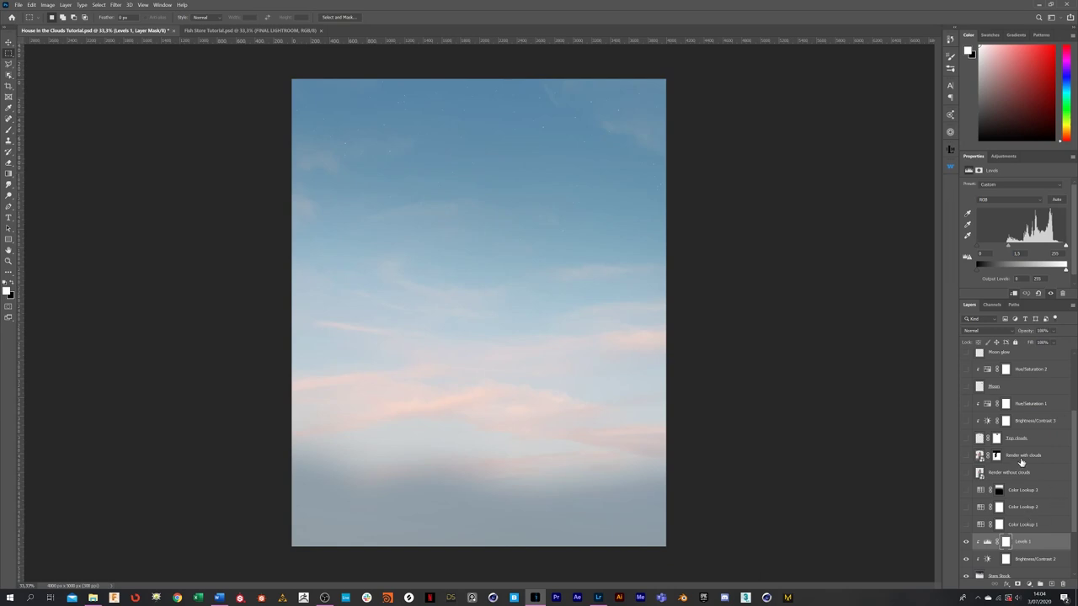
{"action": "scroll", "coordinate": [1020, 462], "scroll_direction": "down", "scroll_amount": 2}
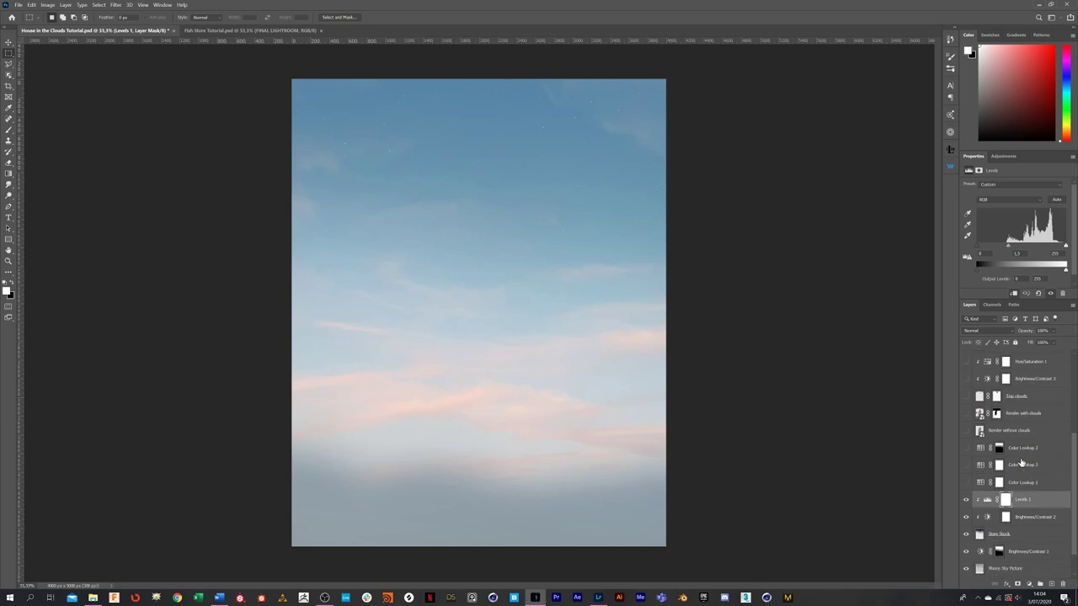
Review the available adjustment types and check where the Adjustments panel is listed among the program's windows
{"action": "left_click", "coordinate": [1003, 156]}
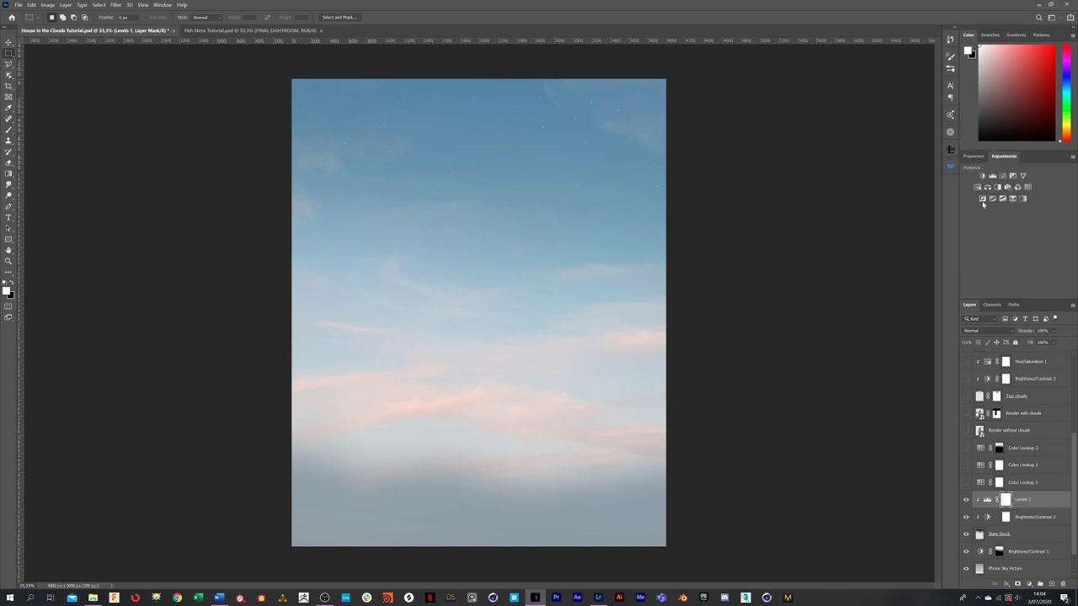
{"action": "left_click", "coordinate": [163, 5]}
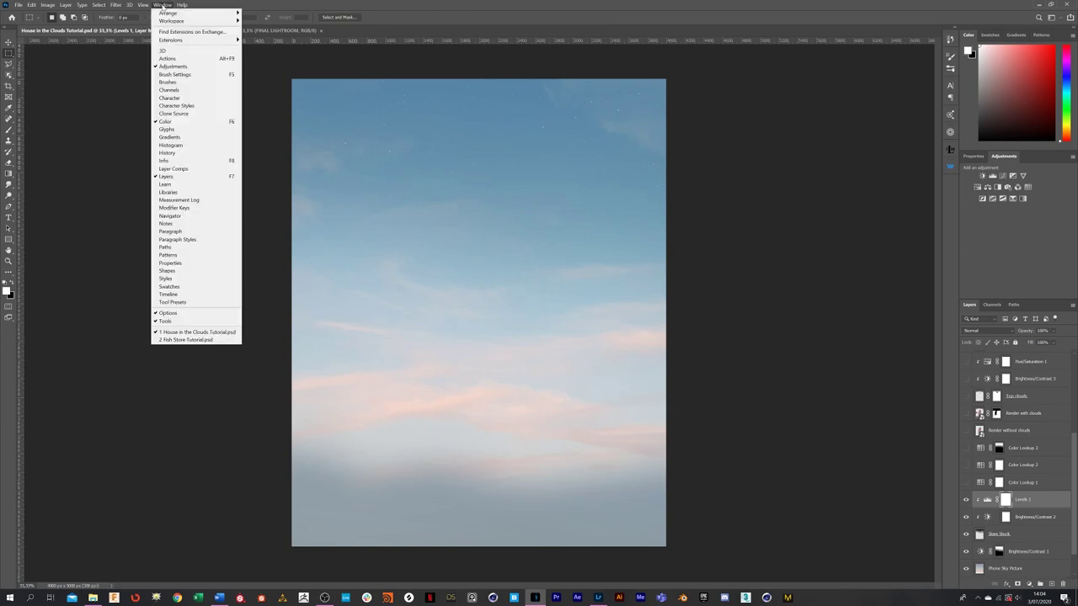
{"action": "left_click", "coordinate": [168, 5]}
{"action": "left_click", "coordinate": [170, 4]}
{"action": "left_click", "coordinate": [637, 70]}
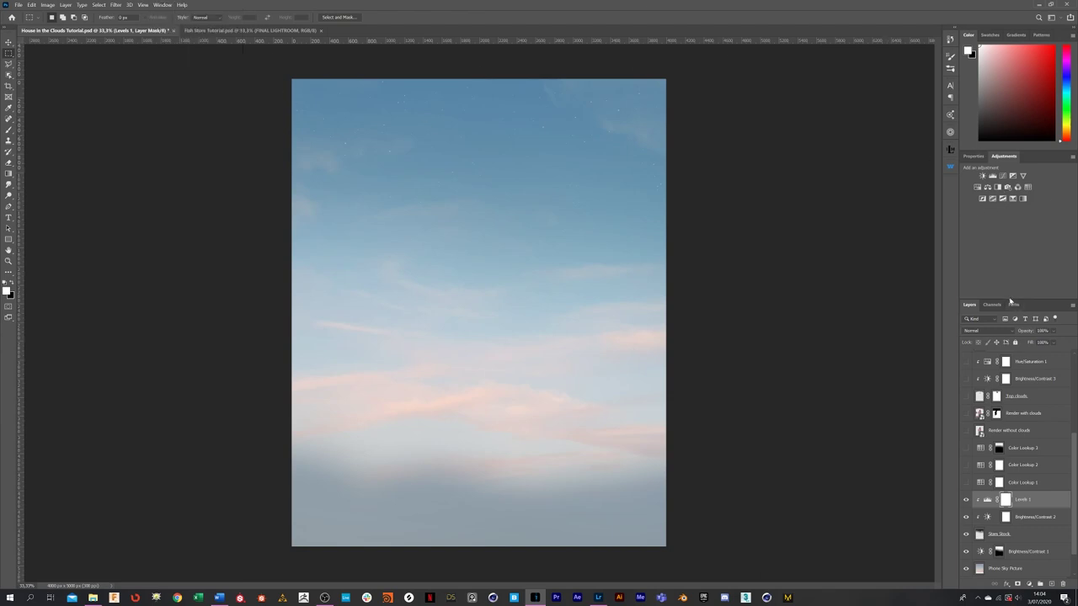
{"action": "left_click_drag", "start_coordinate": [1010, 299], "coordinate": [1002, 228]}
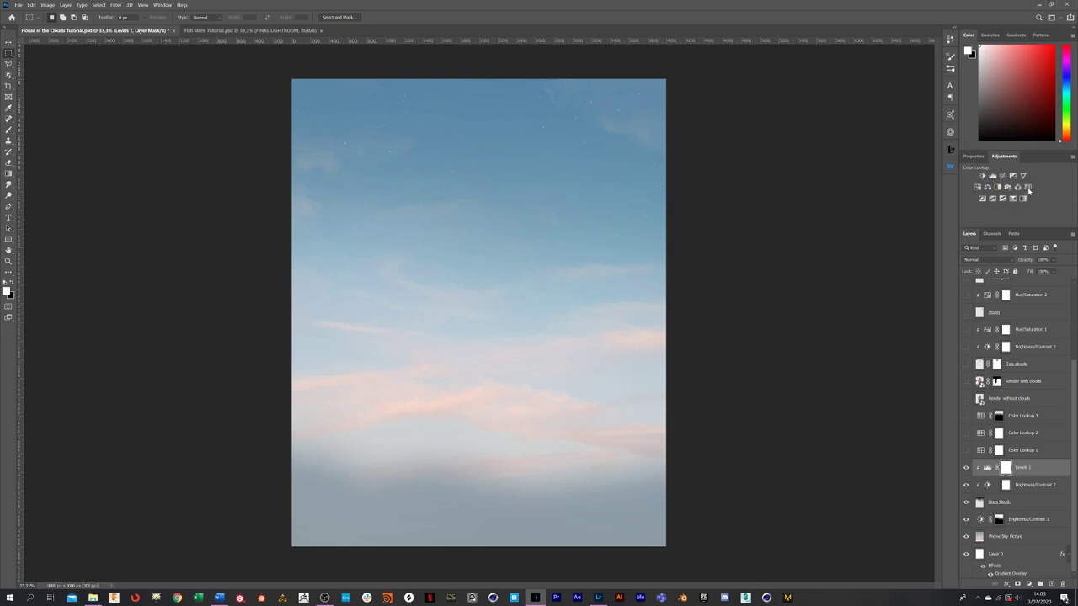
Add a trial Color Lookup adjustment above Levels 1, browse its 3D LUT presets, and delete the adjustment
{"action": "left_click", "coordinate": [1027, 188]}
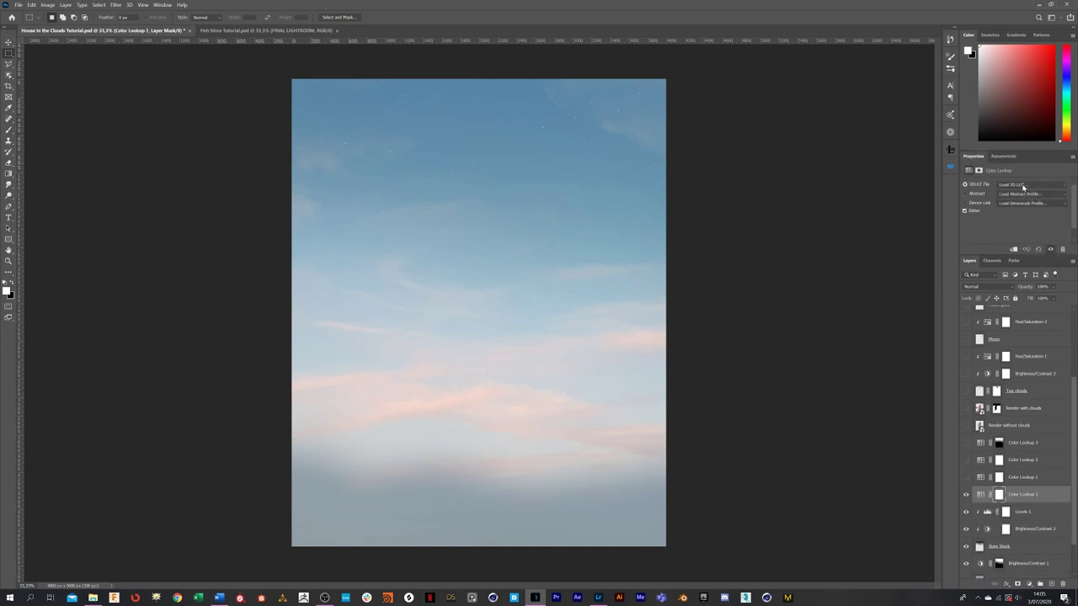
{"action": "left_click", "coordinate": [1027, 185]}
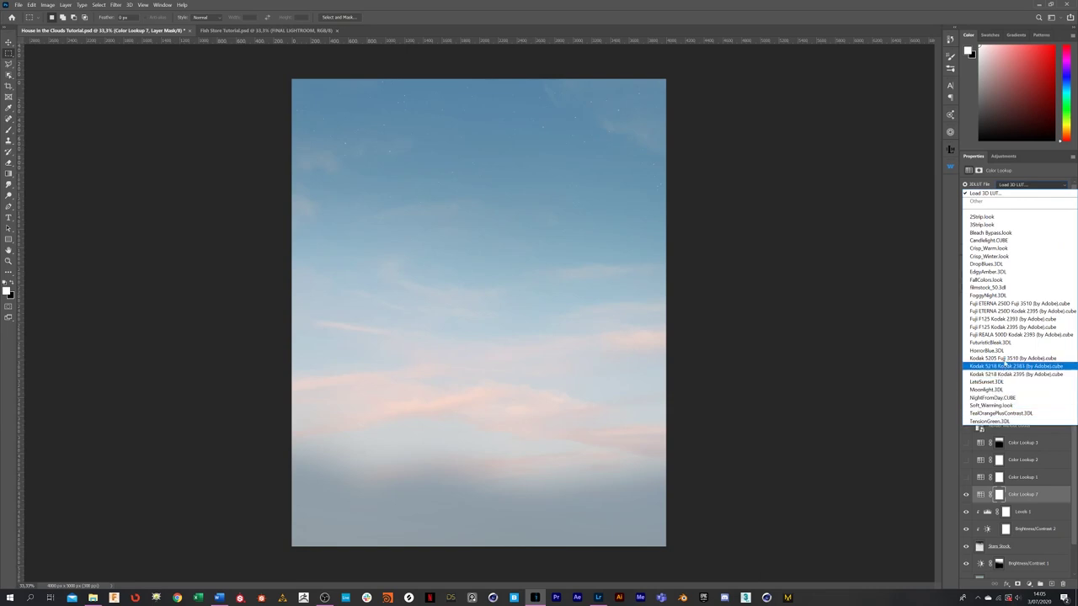
{"action": "left_click", "coordinate": [985, 193]}
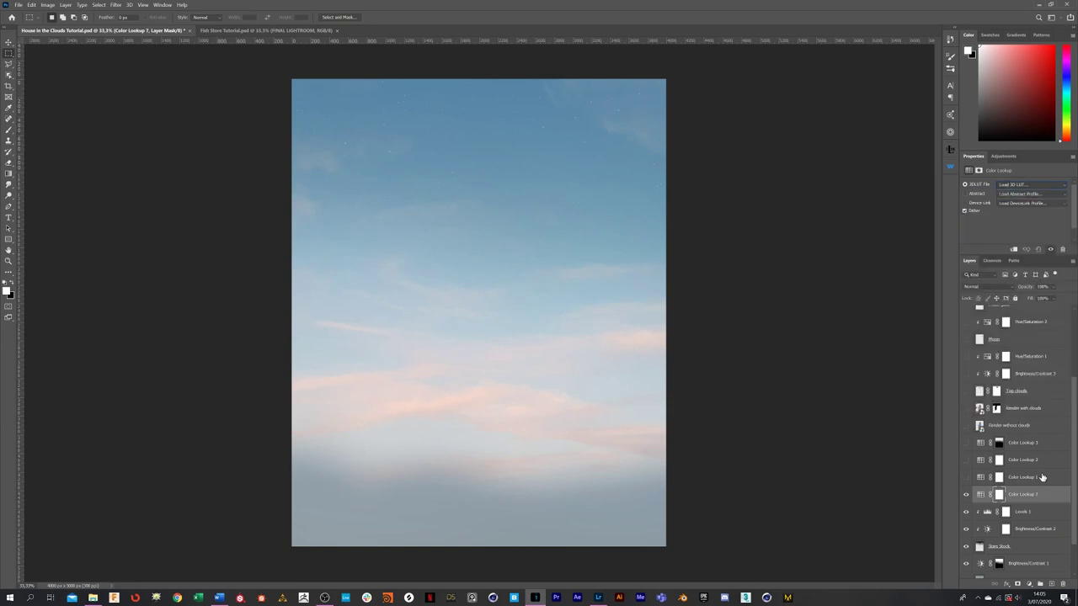
{"action": "left_click", "coordinate": [1027, 510]}
{"action": "left_click", "coordinate": [1026, 496]}
{"action": "key", "text": "Delete"}
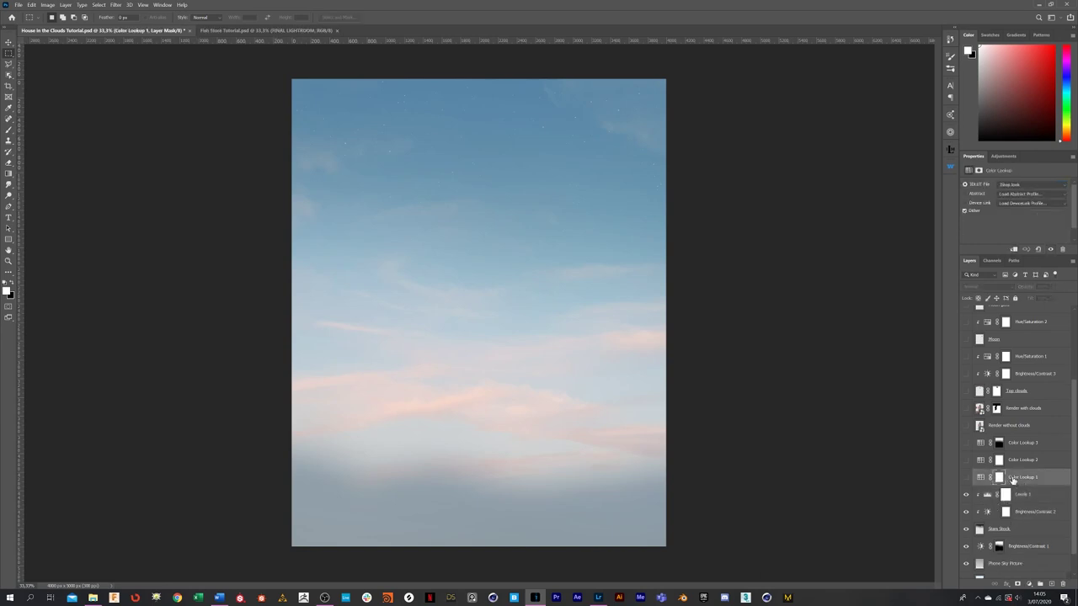
Show the Color Lookup 1 layer with 3Strip.look kept as its 3D LUT, comparing the sky with and without it
{"action": "scroll", "coordinate": [1027, 476], "scroll_direction": "up", "scroll_amount": 2}
{"action": "scroll", "coordinate": [1044, 476], "scroll_direction": "down", "scroll_amount": 2}
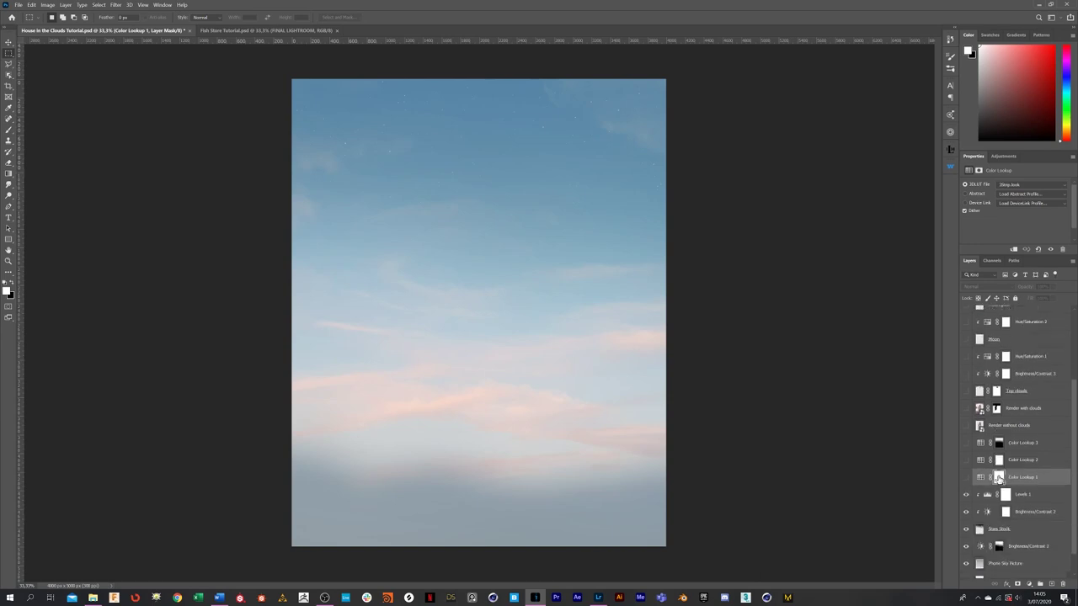
{"action": "left_click", "coordinate": [965, 478]}
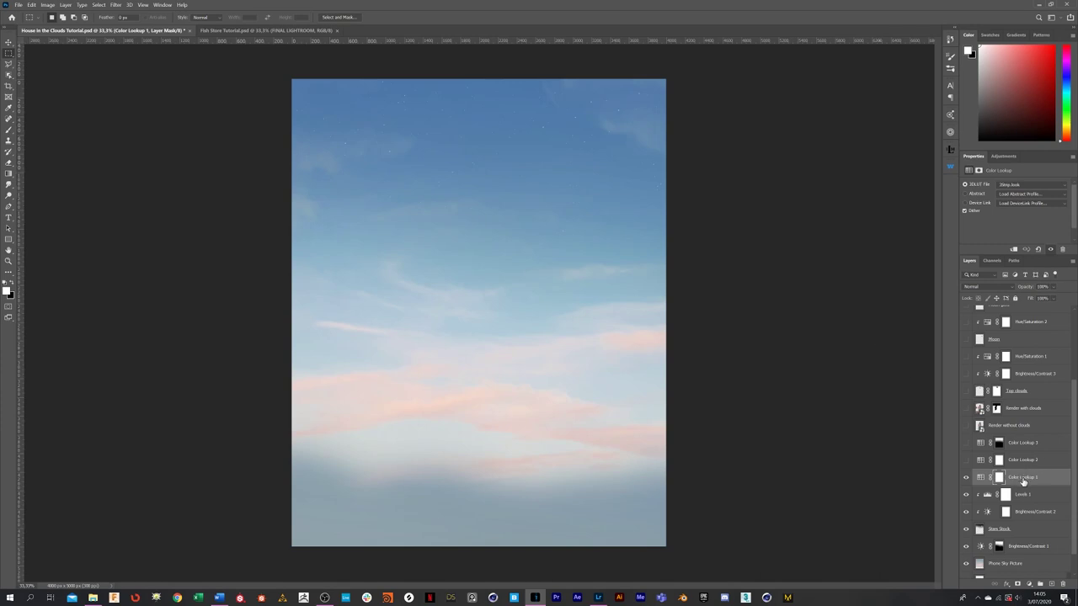
{"action": "left_click", "coordinate": [1027, 185]}
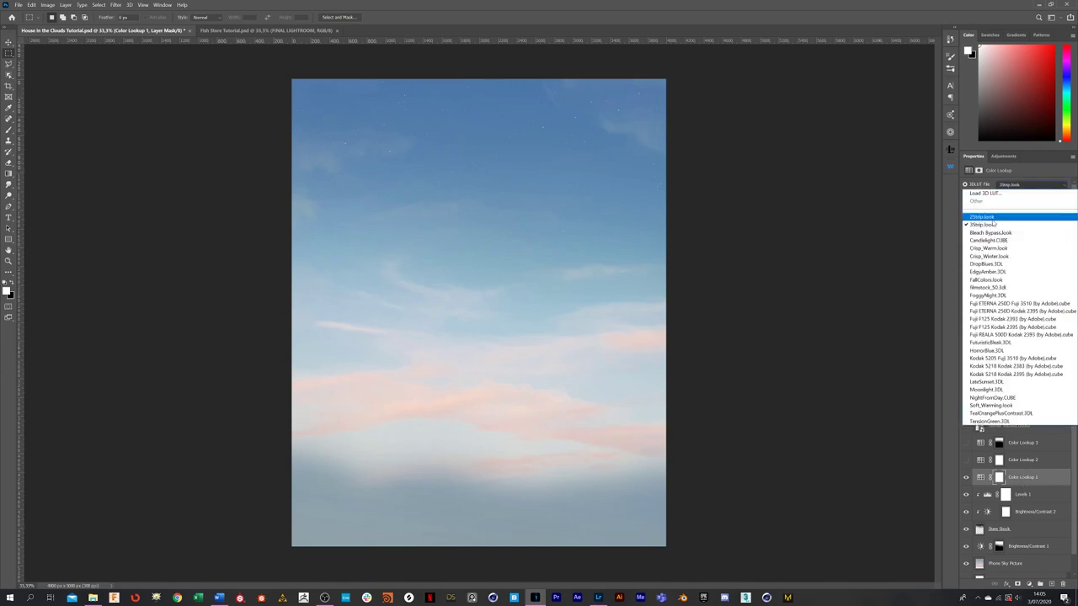
{"action": "left_click", "coordinate": [989, 224]}
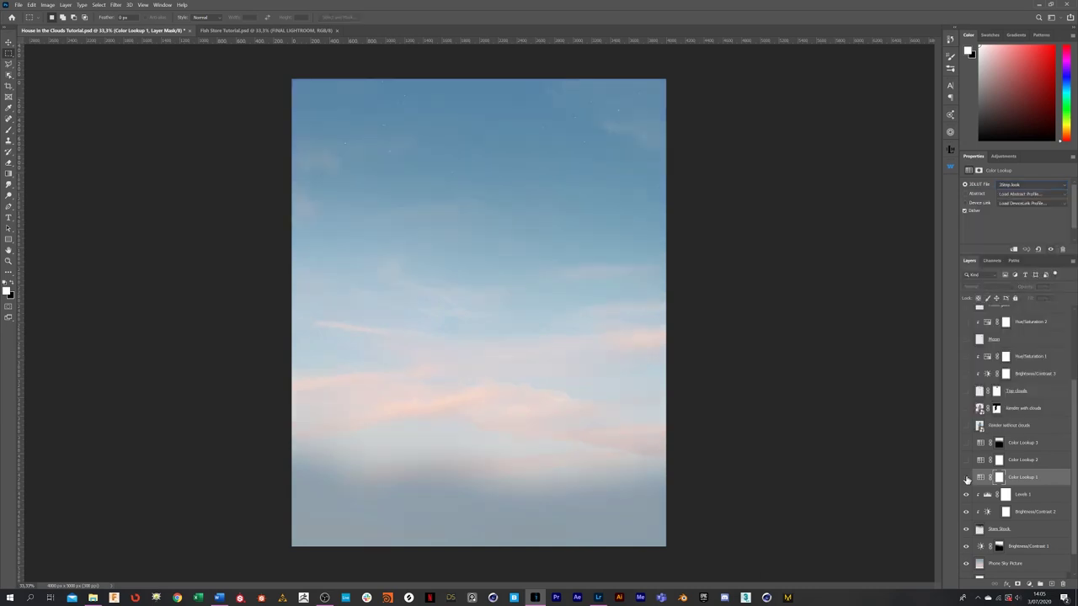
{"action": "left_click", "coordinate": [966, 477]}
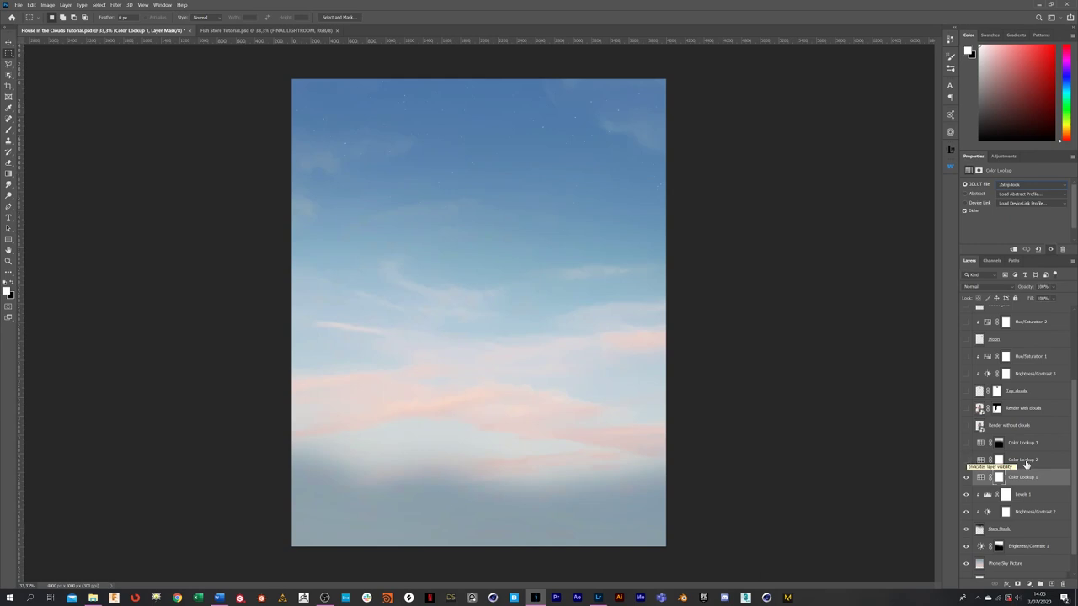
Show the Color Lookup 2 and Color Lookup 3 adjustments above Color Lookup 1
{"action": "left_click", "coordinate": [1025, 463]}
{"action": "left_click", "coordinate": [966, 462]}
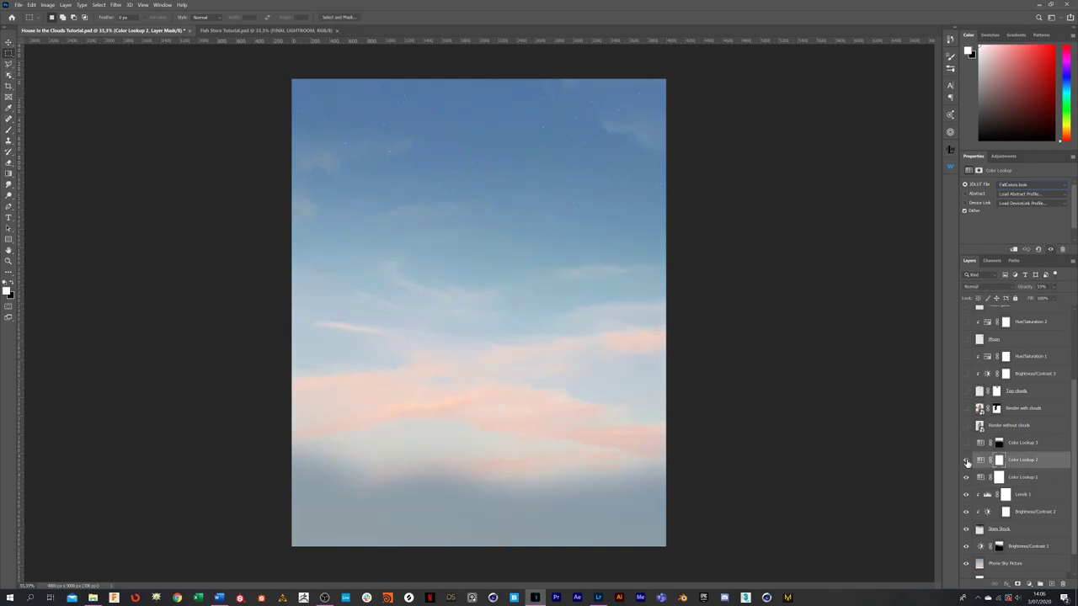
{"action": "left_click", "coordinate": [1015, 444]}
{"action": "left_click", "coordinate": [965, 444]}
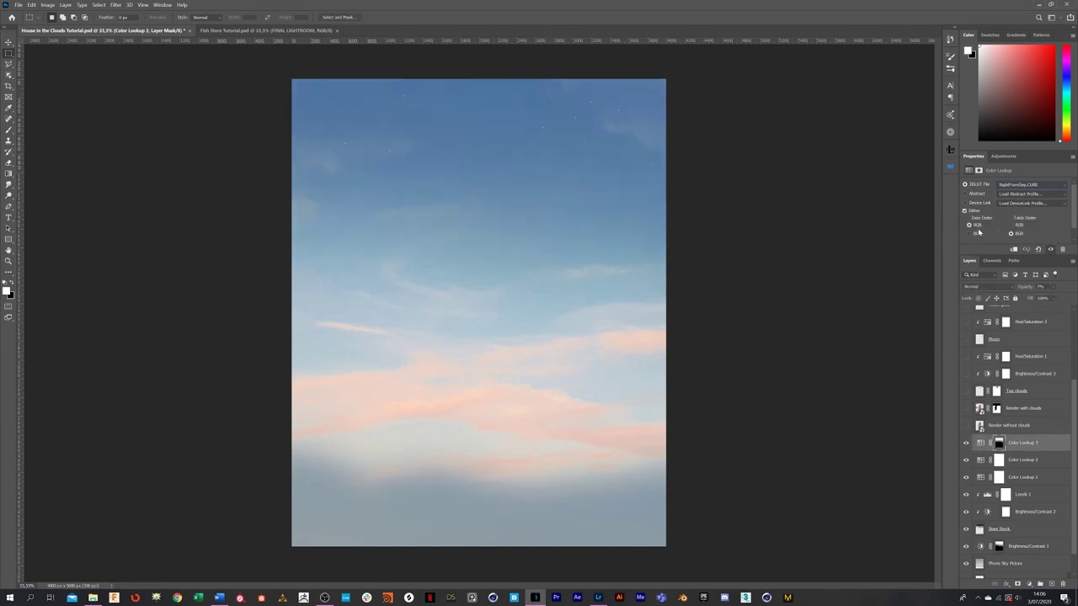
Show both house render layers and Top clouds, together with the clipped Brightness/Contrast 3 and Hue/Saturation 1 adjustments
{"action": "left_click_drag", "start_coordinate": [965, 427], "coordinate": [969, 400]}
{"action": "scroll", "coordinate": [1006, 467], "scroll_direction": "up", "scroll_amount": 2}
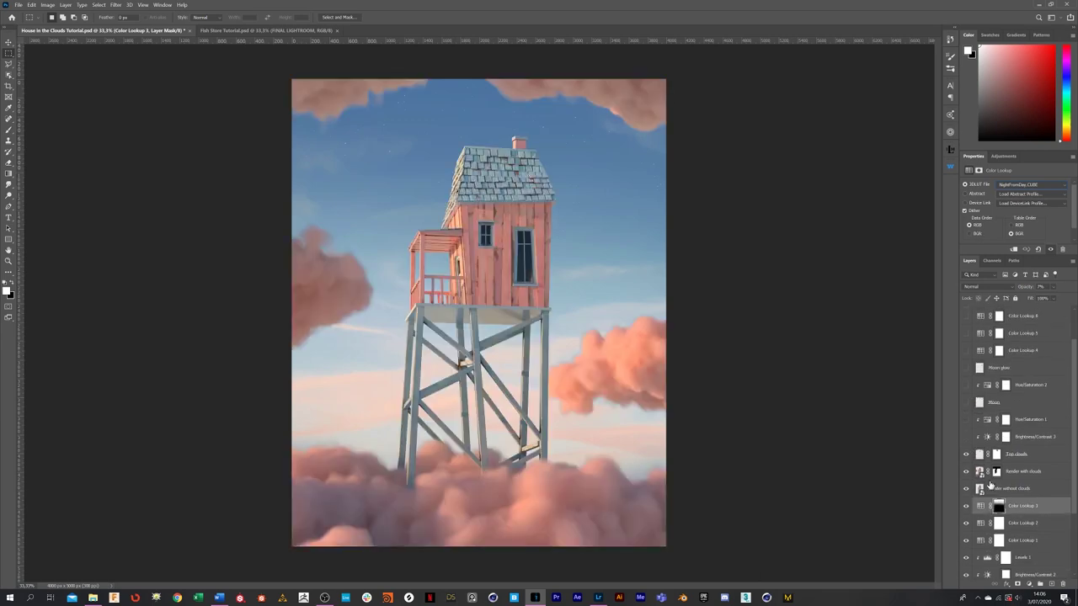
{"action": "left_click", "coordinate": [1052, 457]}
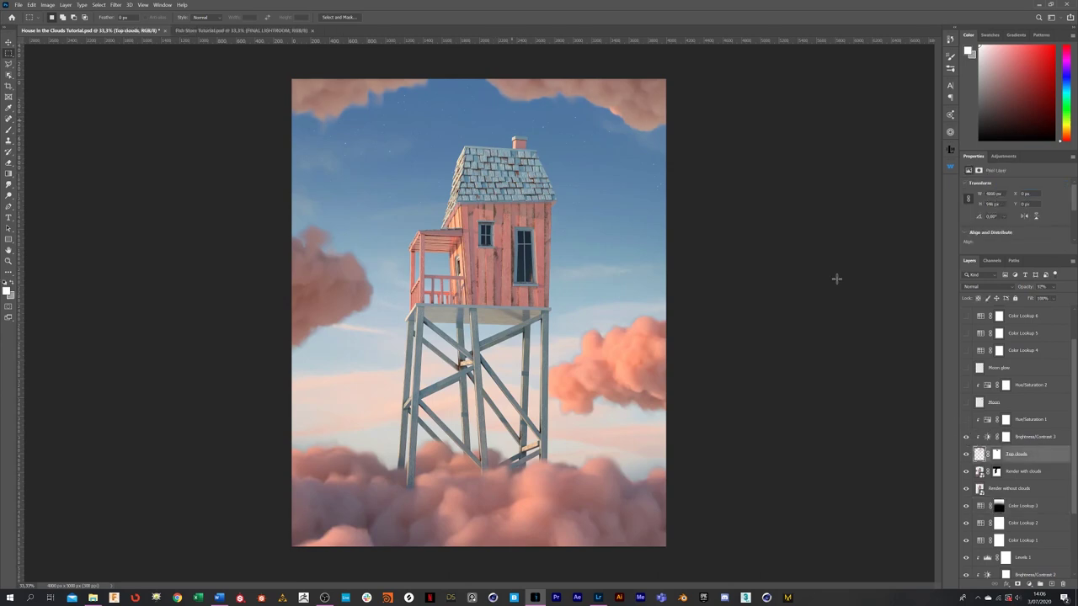
{"action": "left_click_drag", "start_coordinate": [966, 436], "coordinate": [966, 419]}
{"action": "left_click", "coordinate": [1039, 423]}
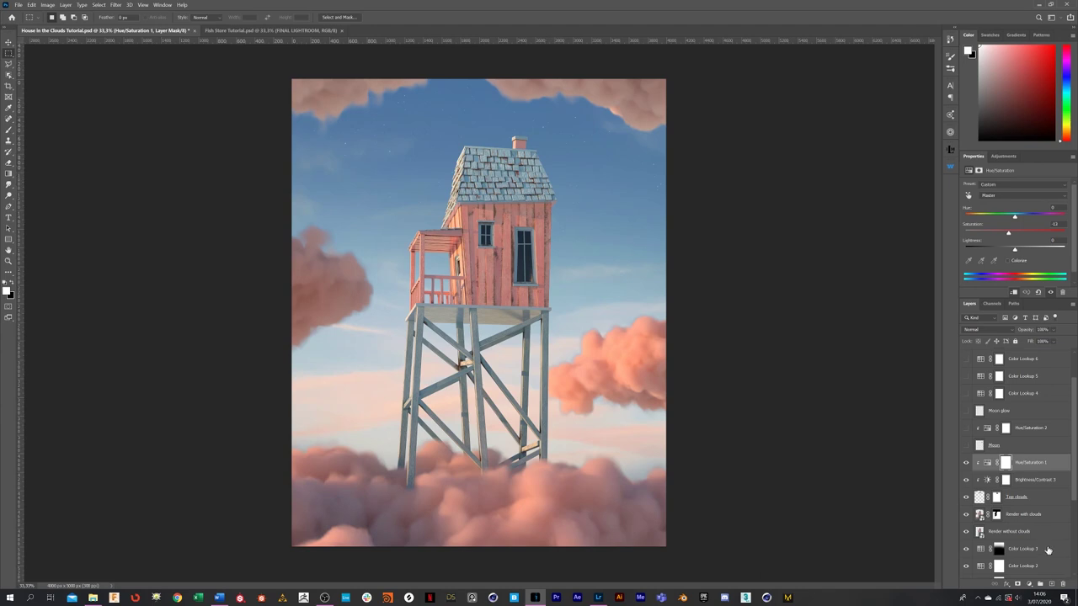
Show the Moon layer and its clipped Hue/Saturation 2 adjustment
{"action": "left_click", "coordinate": [966, 444]}
{"action": "left_click", "coordinate": [1014, 445]}
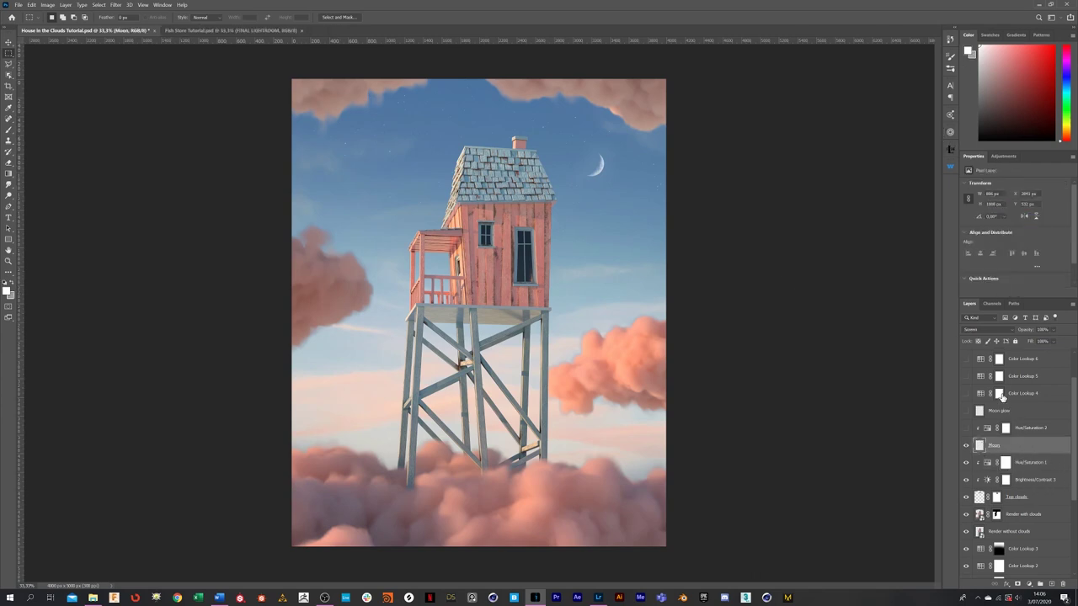
{"action": "scroll", "coordinate": [975, 330], "scroll_direction": "down", "scroll_amount": 8}
{"action": "left_click", "coordinate": [1027, 429]}
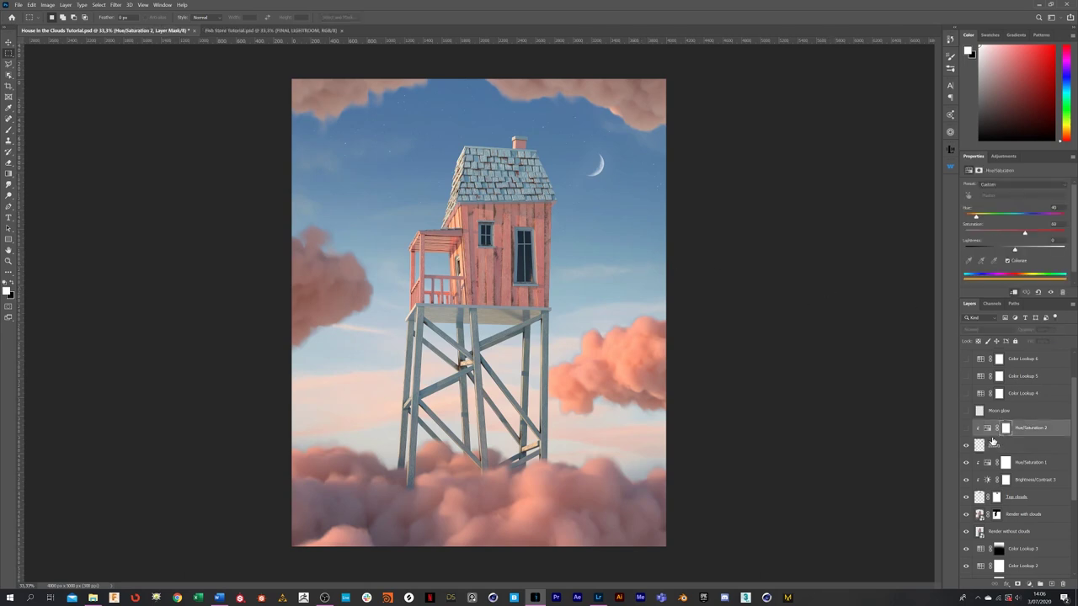
{"action": "left_click", "coordinate": [965, 427]}
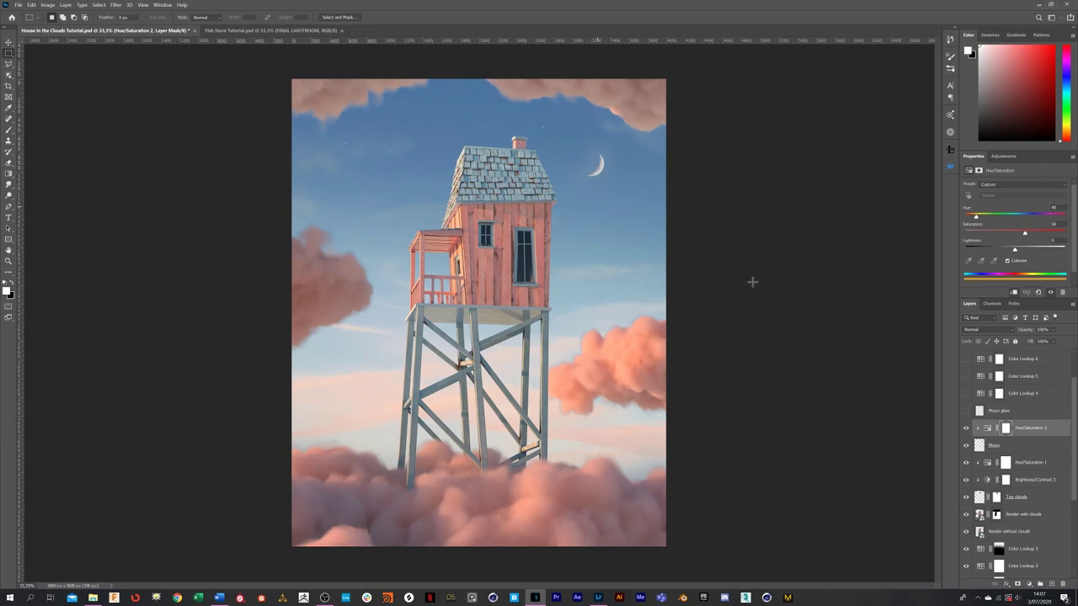
Show the Moon glow layer, comparing the image with and without it
{"action": "left_click", "coordinate": [966, 412]}
{"action": "left_click", "coordinate": [1029, 413]}
{"action": "left_click", "coordinate": [967, 412]}
{"action": "left_click", "coordinate": [966, 411]}
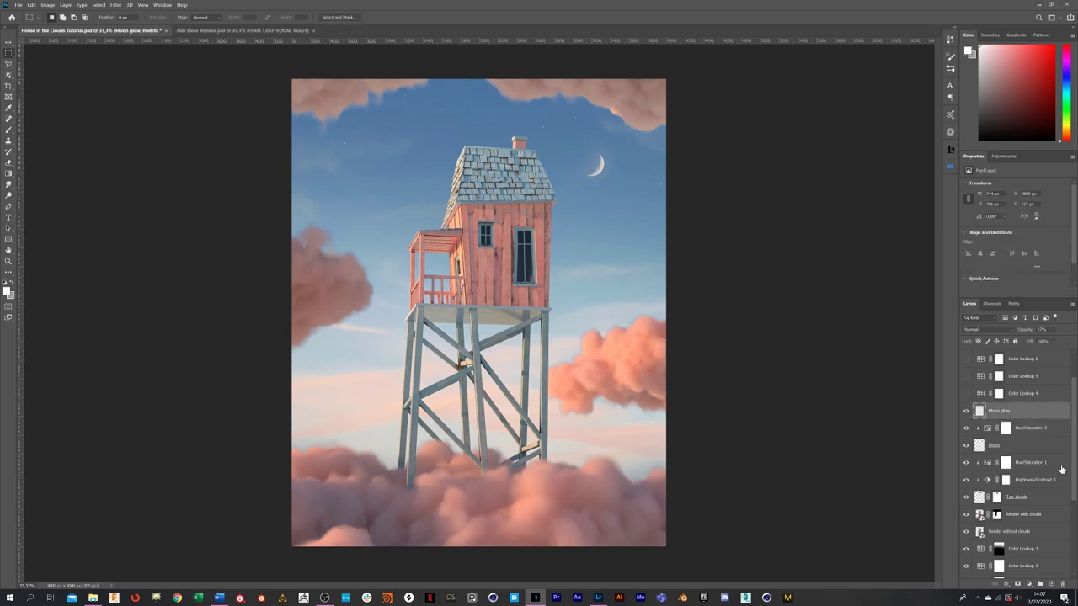
Create a new layer above Moon glow and brush a soft pale pink spot (RGB 255, 235, 235) in the sky left of the roof
{"action": "left_click", "coordinate": [1051, 584]}
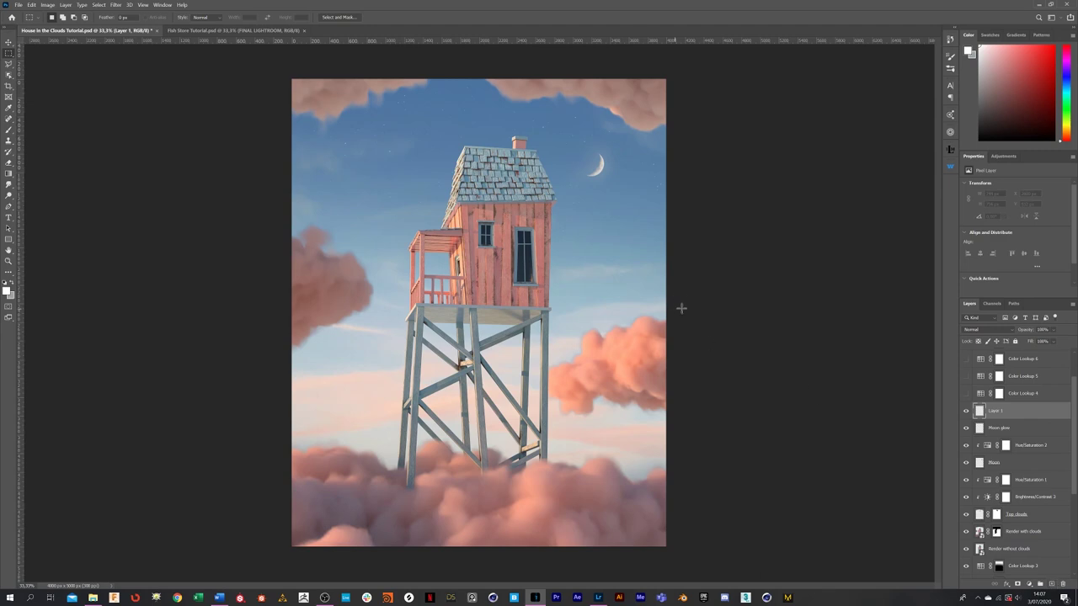
{"action": "left_click", "coordinate": [9, 133]}
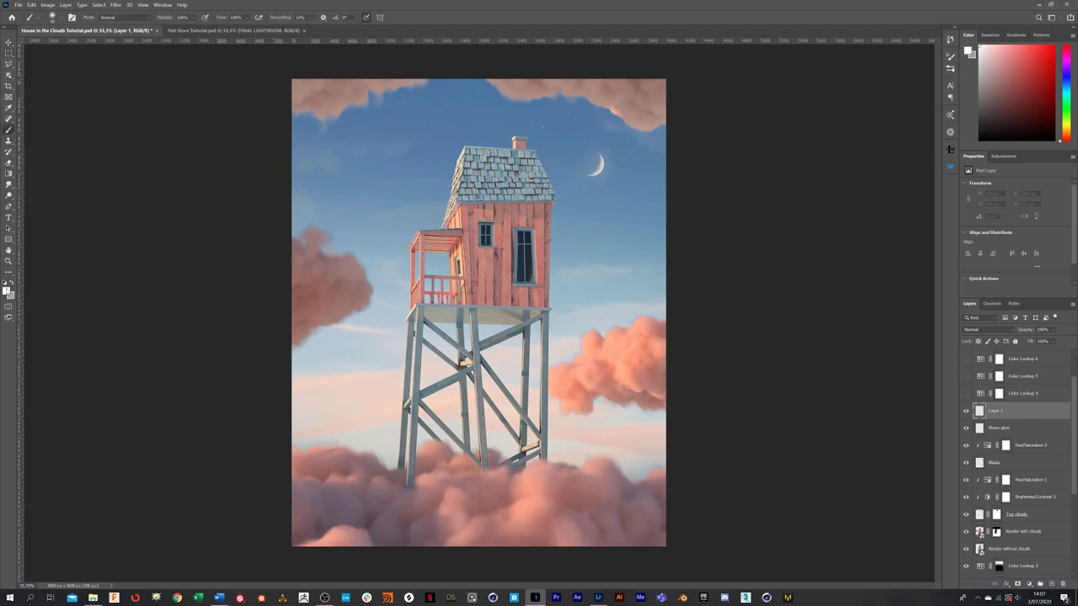
{"action": "left_click", "coordinate": [7, 290]}
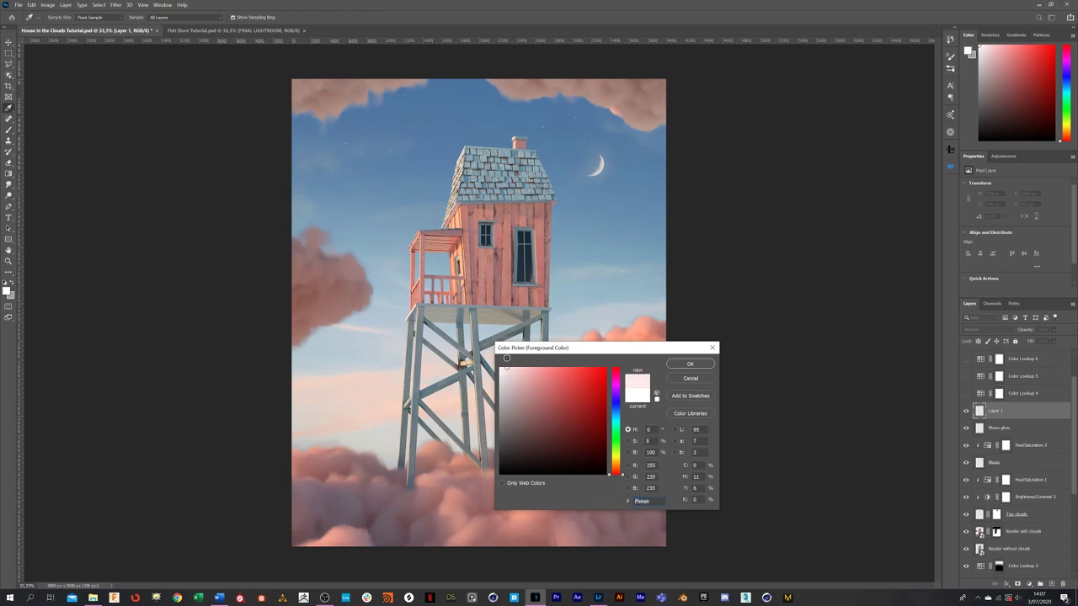
{"action": "left_click", "coordinate": [689, 363]}
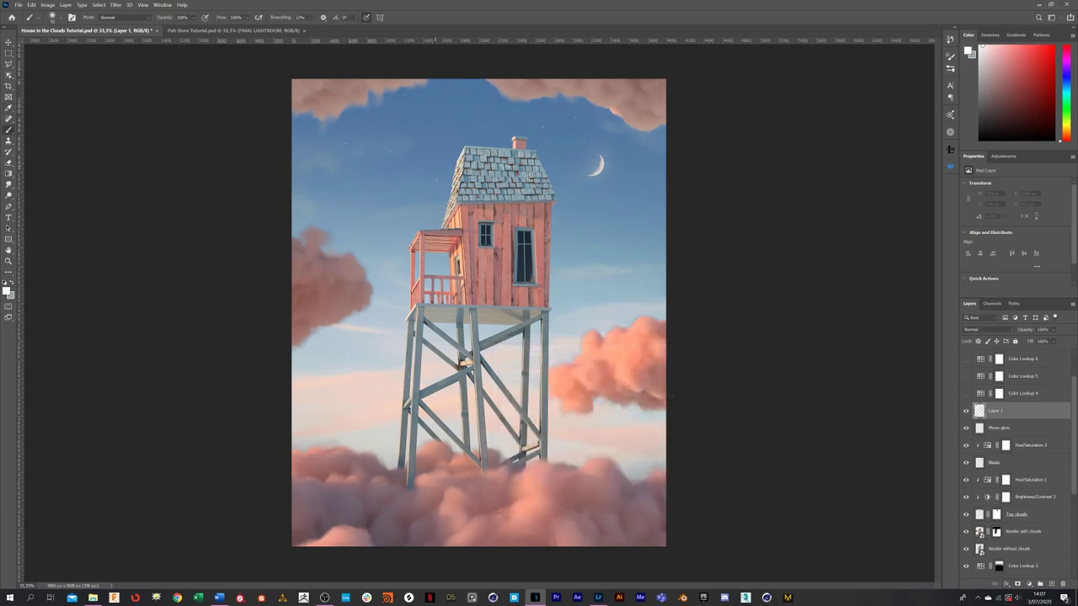
{"action": "mouse_move", "coordinate": [387, 169]}
{"action": "left_mouse_down"}
{"action": "mouse_move", "coordinate": [373, 171]}
{"action": "mouse_move", "coordinate": [405, 172]}
{"action": "mouse_move", "coordinate": [417, 185]}
{"action": "mouse_move", "coordinate": [392, 164]}
{"action": "mouse_move", "coordinate": [383, 181]}
{"action": "mouse_move", "coordinate": [358, 168]}
{"action": "left_mouse_up"}
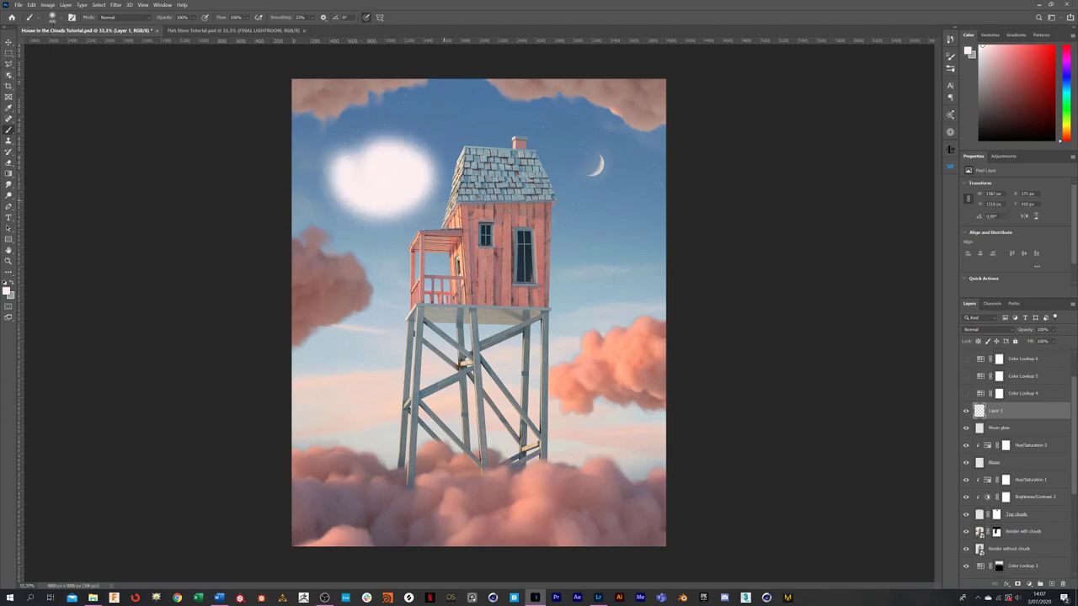
Brush soft pale pink over the moon on Layer 1 and lower the layer's opacity to about 18%
{"action": "left_click_drag", "start_coordinate": [600, 162], "coordinate": [590, 175]}
{"action": "left_click", "coordinate": [1052, 330]}
{"action": "left_click_drag", "start_coordinate": [1051, 340], "coordinate": [1037, 340]}
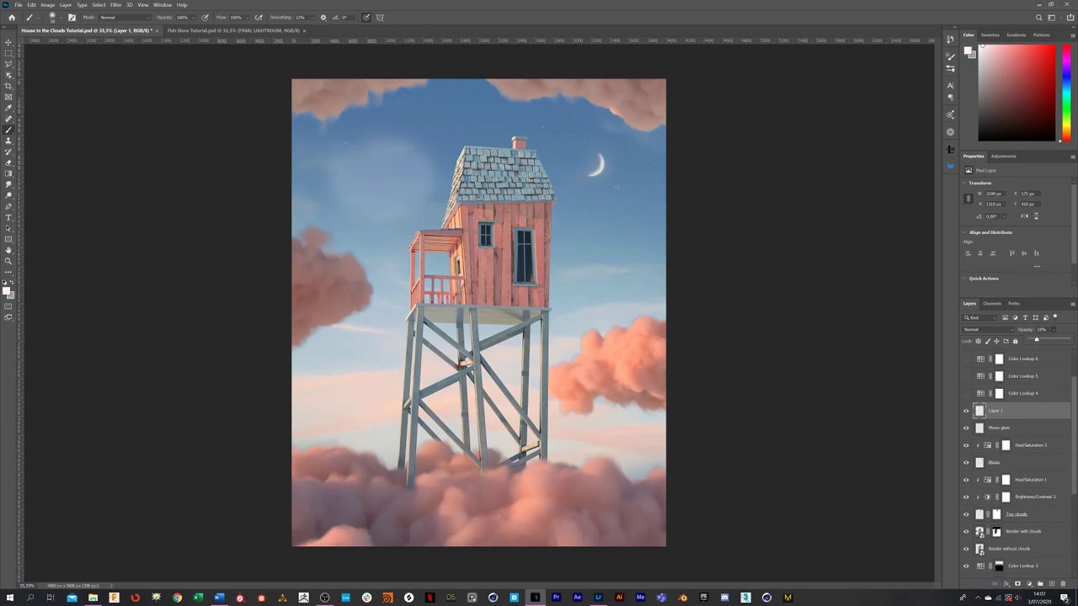
Delete the Layer 1 glow demonstration layer above Moon glow
{"action": "left_click", "coordinate": [1016, 415]}
{"action": "key", "text": "Delete"}
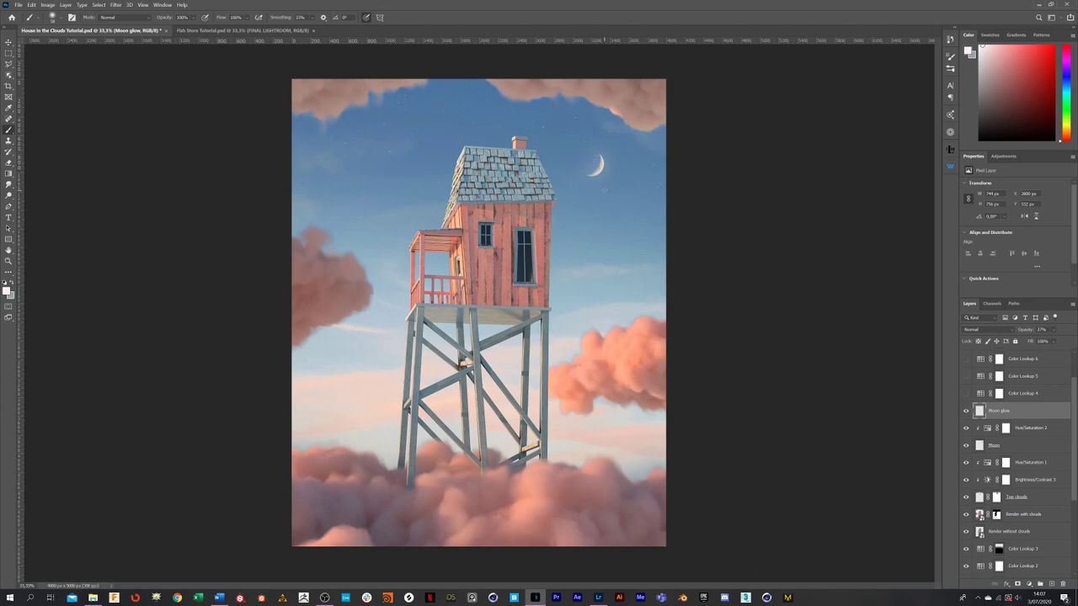
Examine the hidden Color Lookup 4, 5 and 6 adjustments and the available 3D LUT files for Color Lookup 6
{"action": "scroll", "coordinate": [1019, 434], "scroll_direction": "up", "scroll_amount": 1}
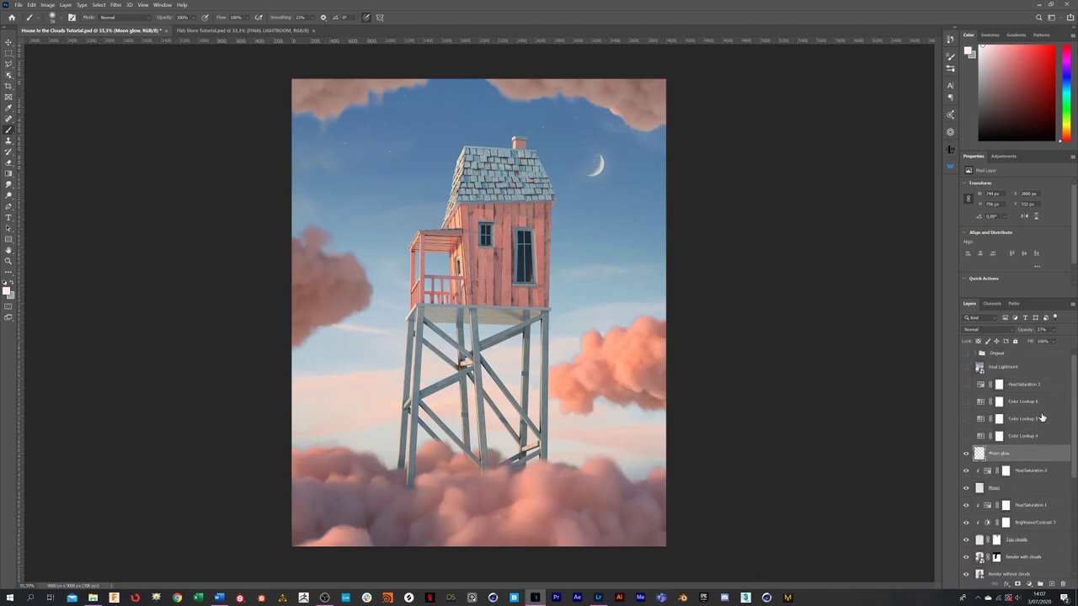
{"action": "left_click", "coordinate": [1020, 434]}
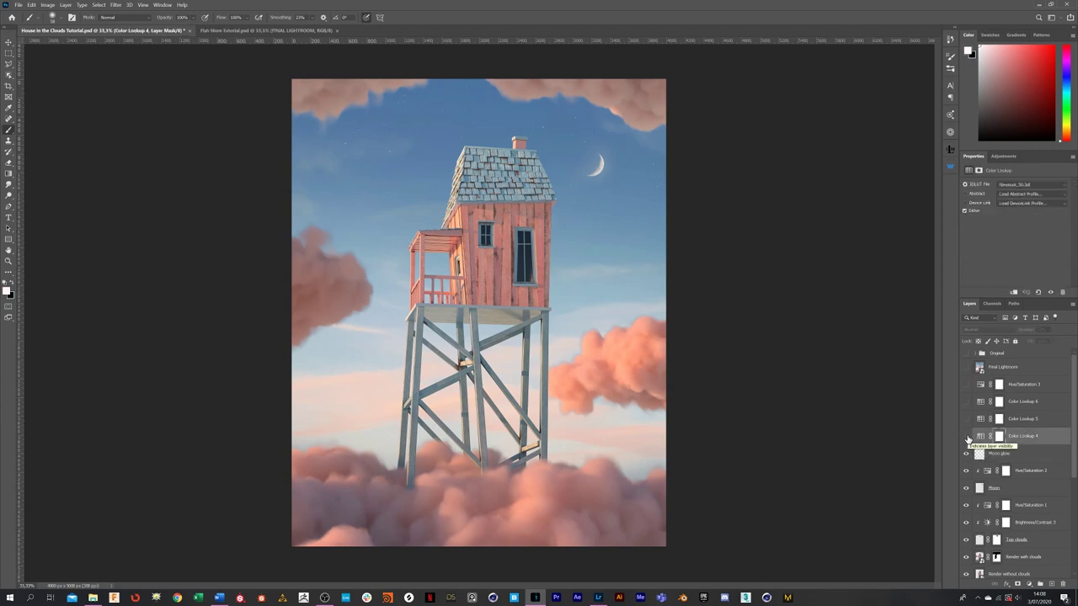
{"action": "left_click", "coordinate": [967, 439]}
{"action": "left_click", "coordinate": [1022, 421]}
{"action": "left_click", "coordinate": [1026, 401]}
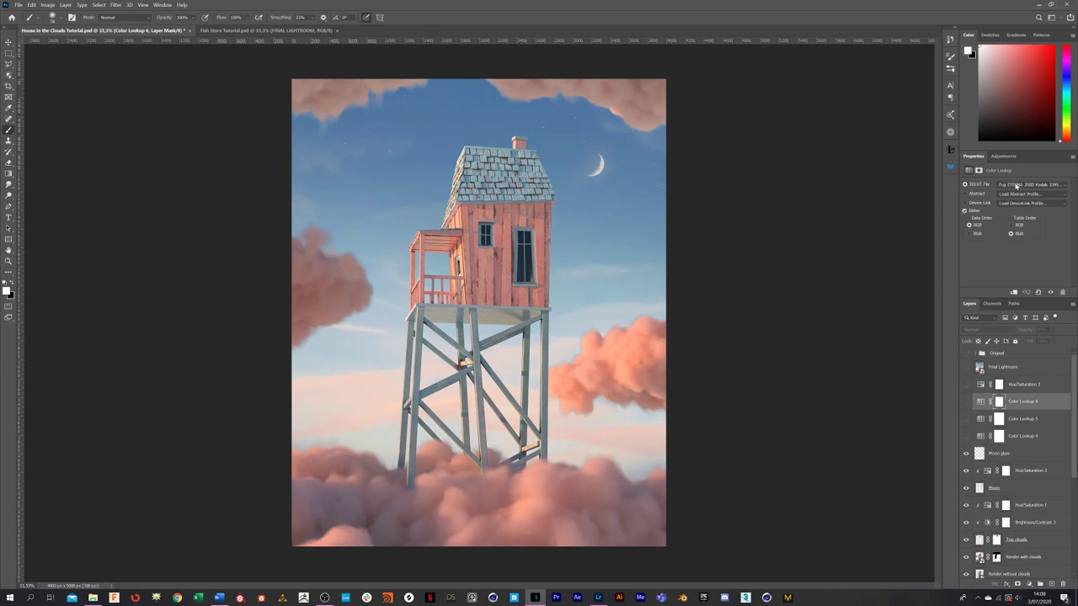
{"action": "left_click", "coordinate": [1016, 184]}
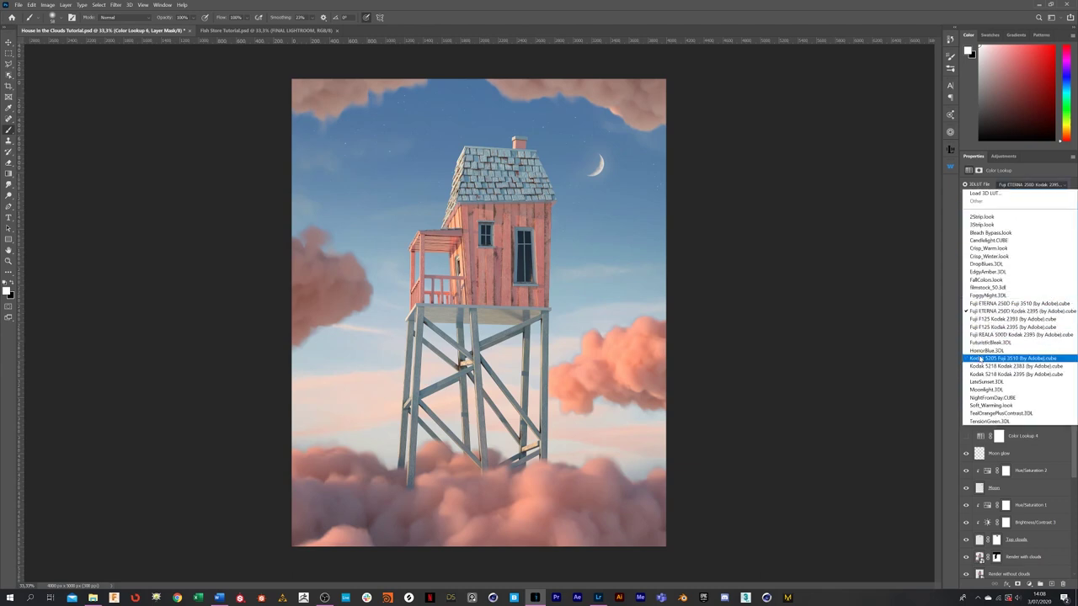
{"action": "left_click", "coordinate": [958, 381]}
Show the Color Lookup 4, 5 and 6 adjustments, comparing the image with and without them
{"action": "left_click", "coordinate": [966, 435]}
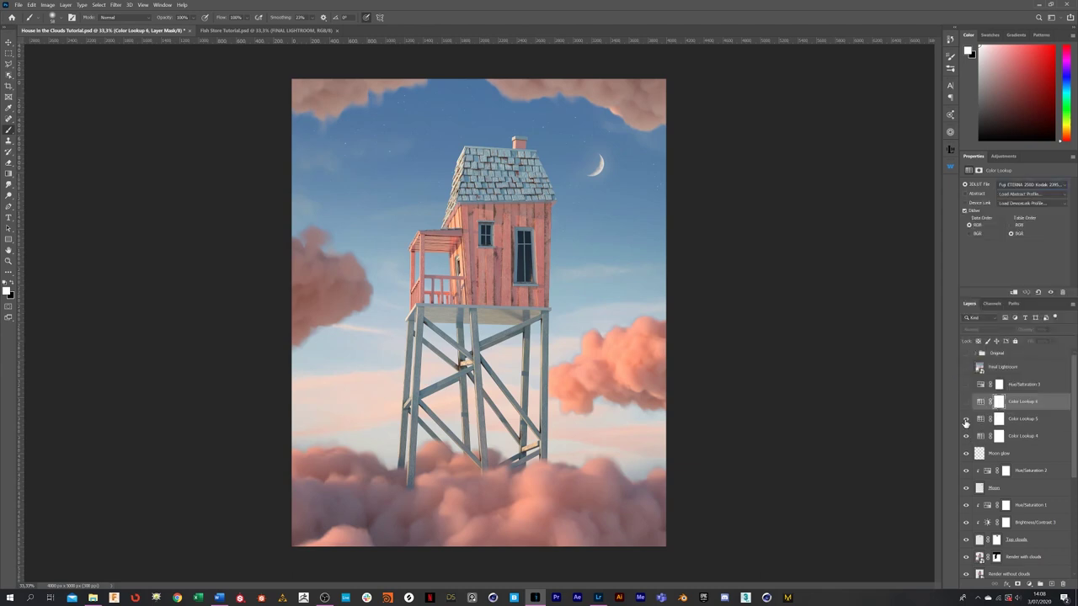
{"action": "left_click", "coordinate": [966, 401]}
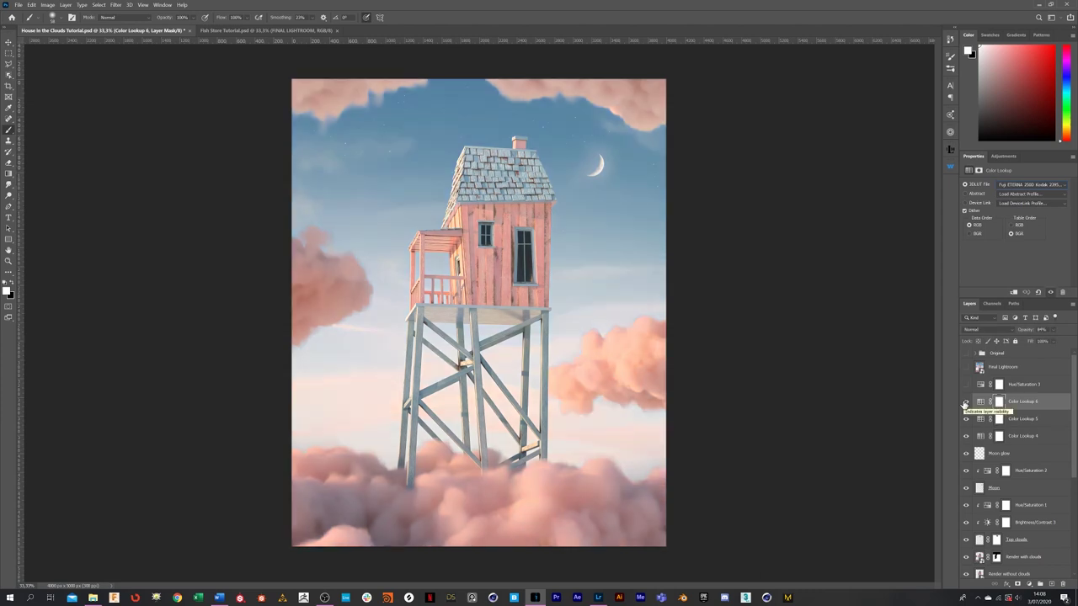
{"action": "left_click", "coordinate": [966, 403]}
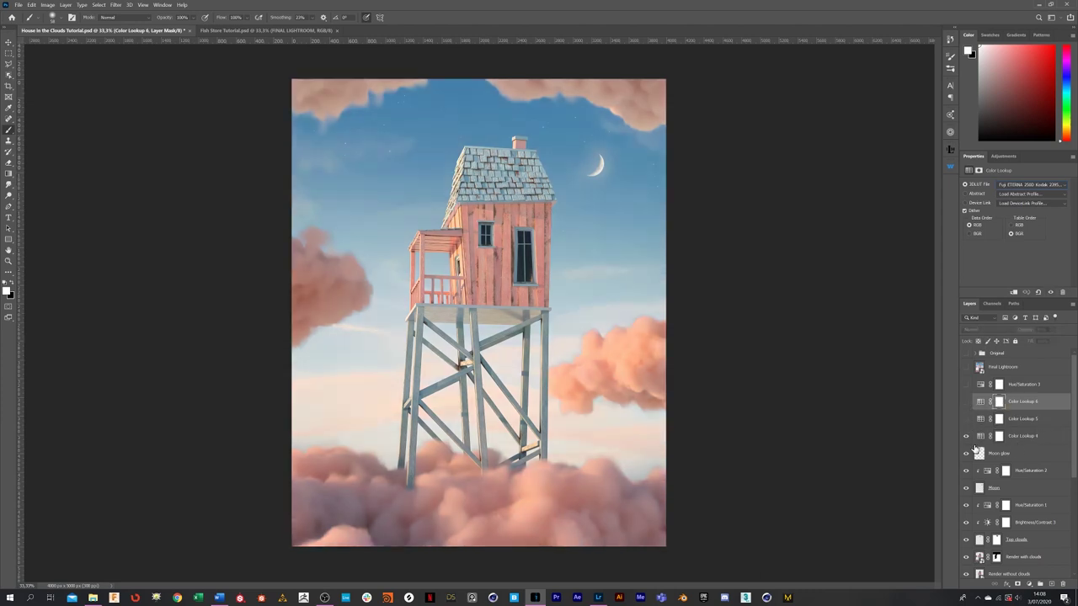
{"action": "left_click", "coordinate": [966, 437]}
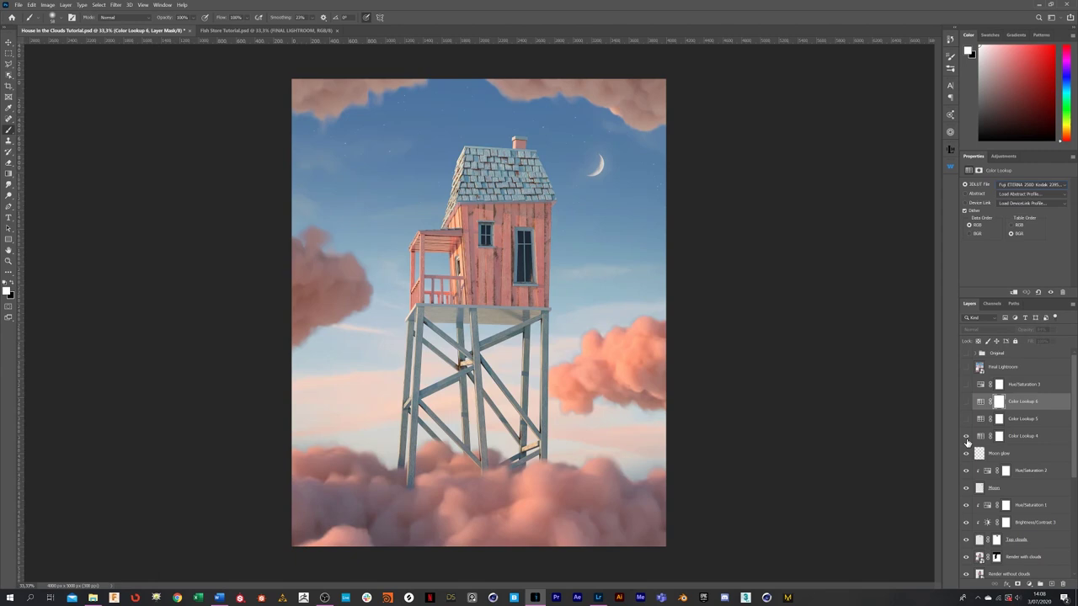
{"action": "left_click", "coordinate": [965, 437]}
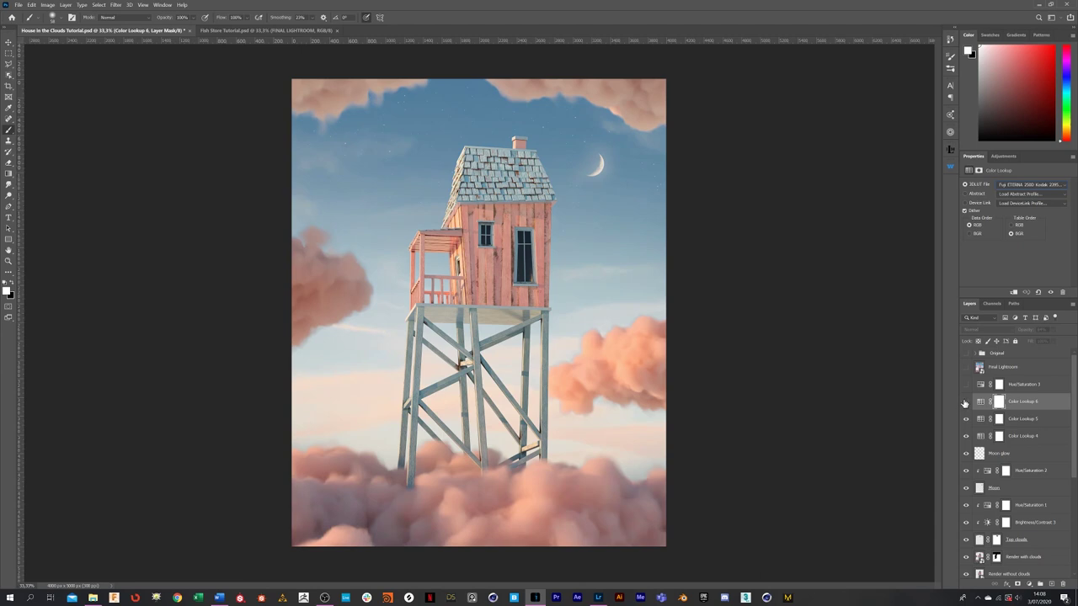
{"action": "left_click", "coordinate": [966, 401]}
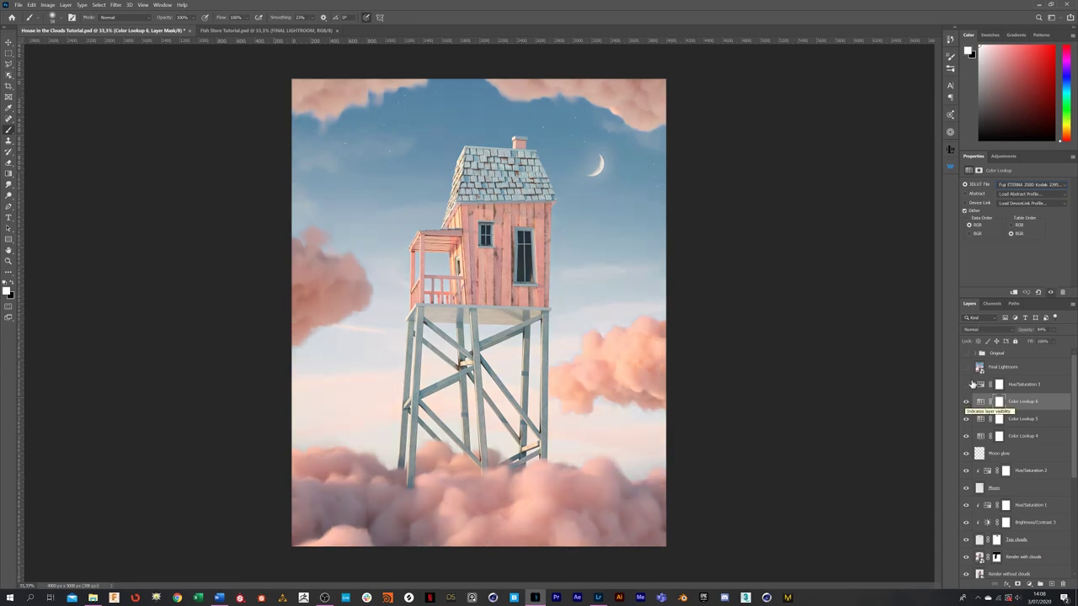
Show the Hue/Saturation 3 adjustment, comparing the image with and without it, and show the Final Lightroom layer
{"action": "left_click", "coordinate": [967, 385]}
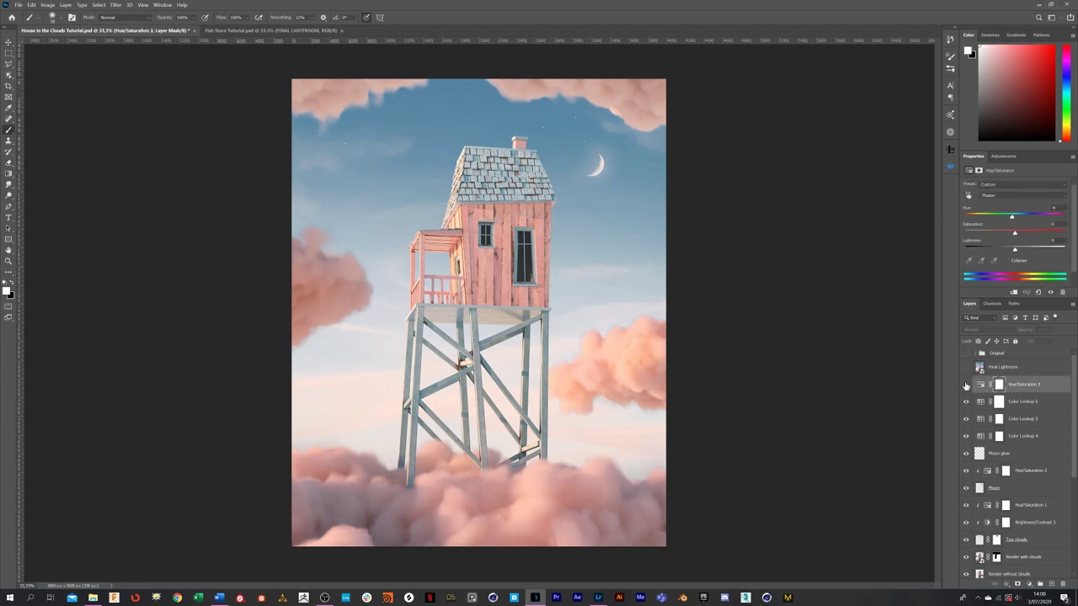
{"action": "left_click", "coordinate": [966, 385]}
{"action": "left_click", "coordinate": [966, 384]}
{"action": "left_click", "coordinate": [966, 384]}
{"action": "left_click", "coordinate": [966, 384]}
{"action": "left_click", "coordinate": [965, 385]}
{"action": "left_click", "coordinate": [965, 368]}
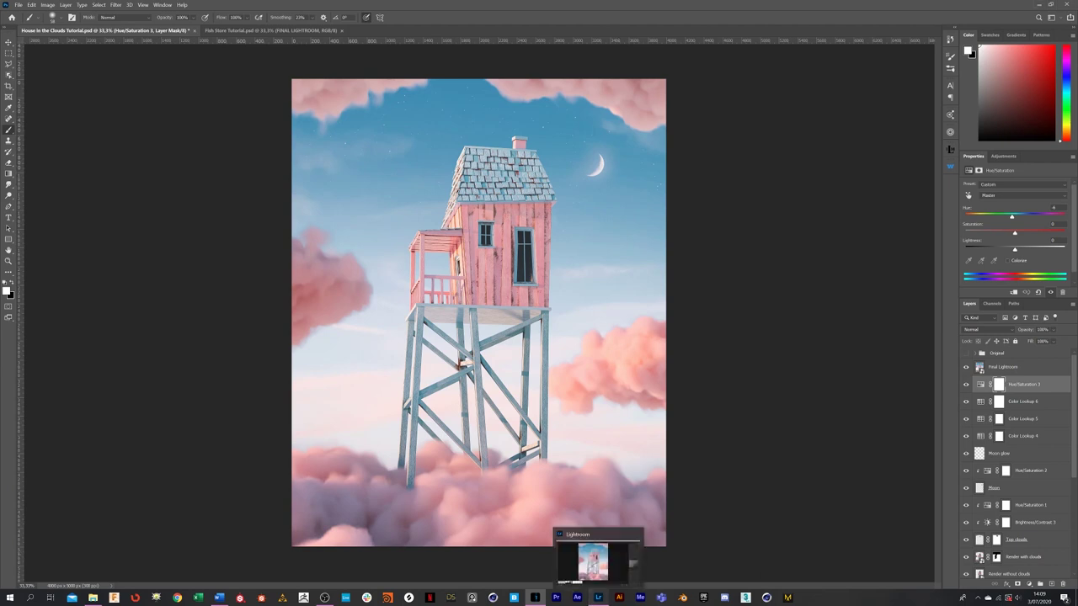
Switch to Lightroom, compare the edited house image with its original, and return to Photoshop
{"action": "left_click", "coordinate": [599, 597]}
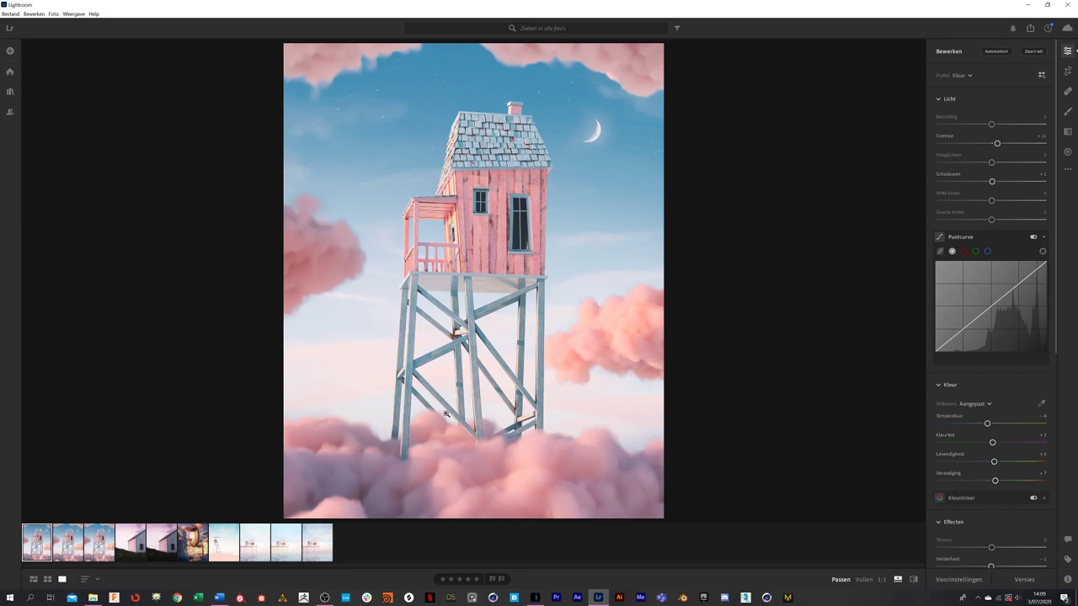
{"action": "left_click", "coordinate": [912, 580]}
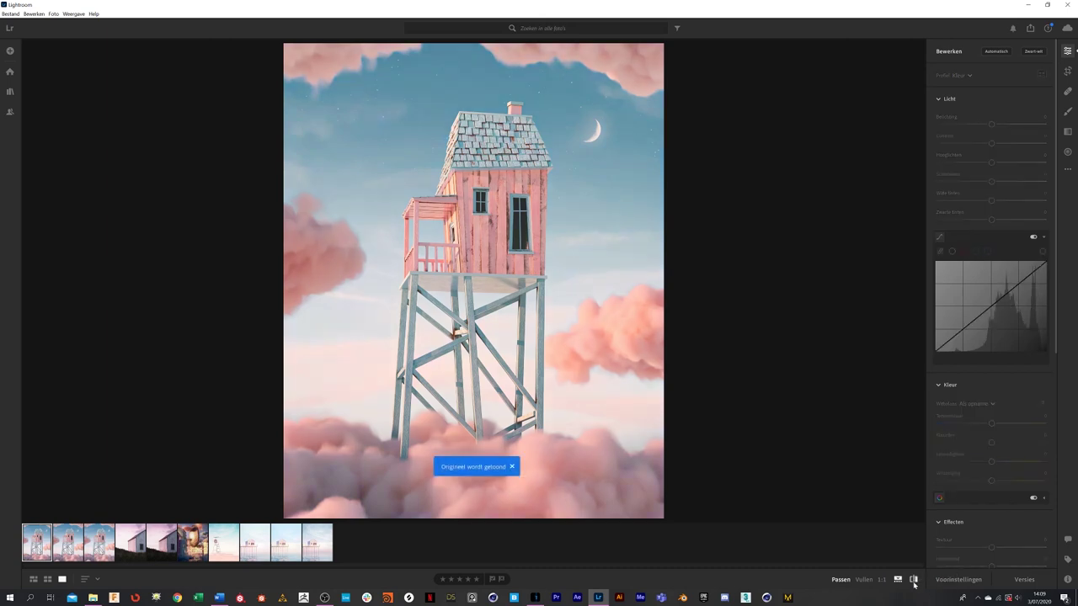
{"action": "left_click", "coordinate": [913, 581]}
{"action": "left_click", "coordinate": [913, 581]}
{"action": "left_click", "coordinate": [913, 581]}
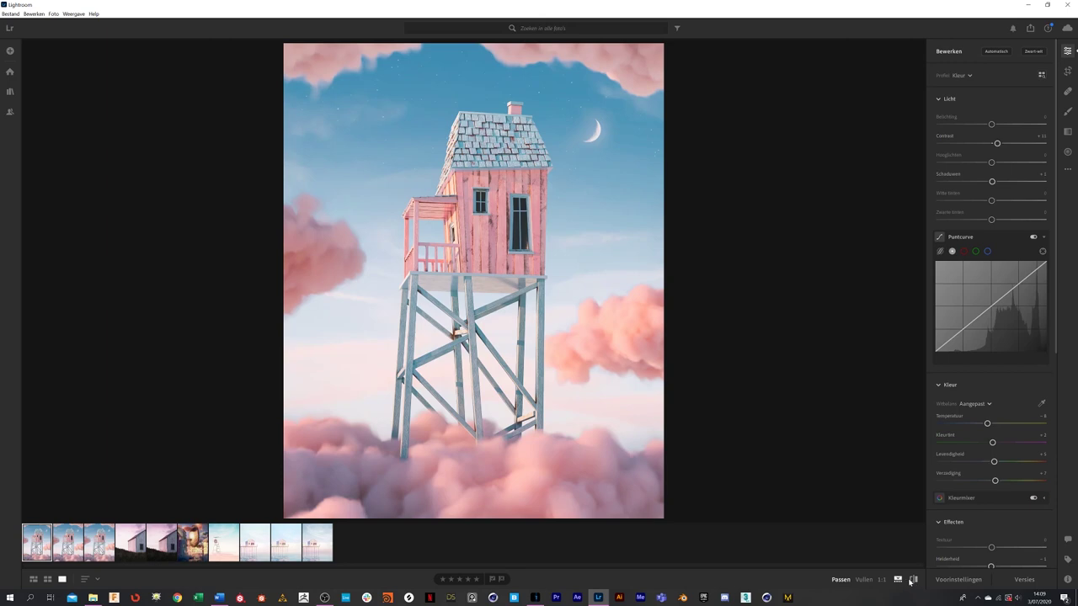
{"action": "left_click", "coordinate": [535, 598]}
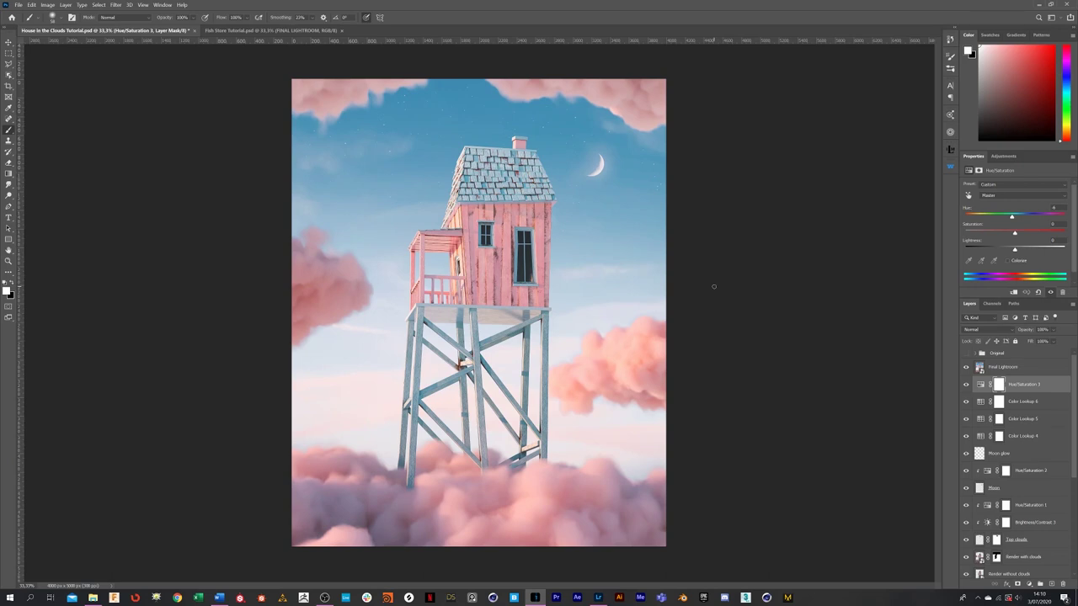
Switch to the Fish Store Tutorial.psd document and compare the finished image with the Original group
{"action": "key", "text": "ctrl+Tab"}
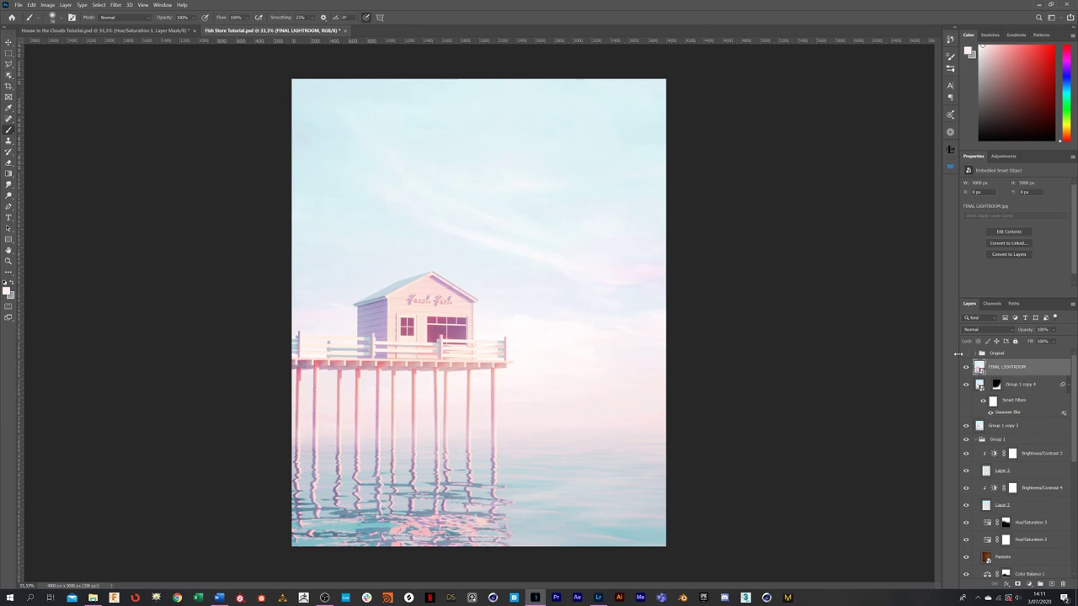
{"action": "left_click", "coordinate": [967, 362]}
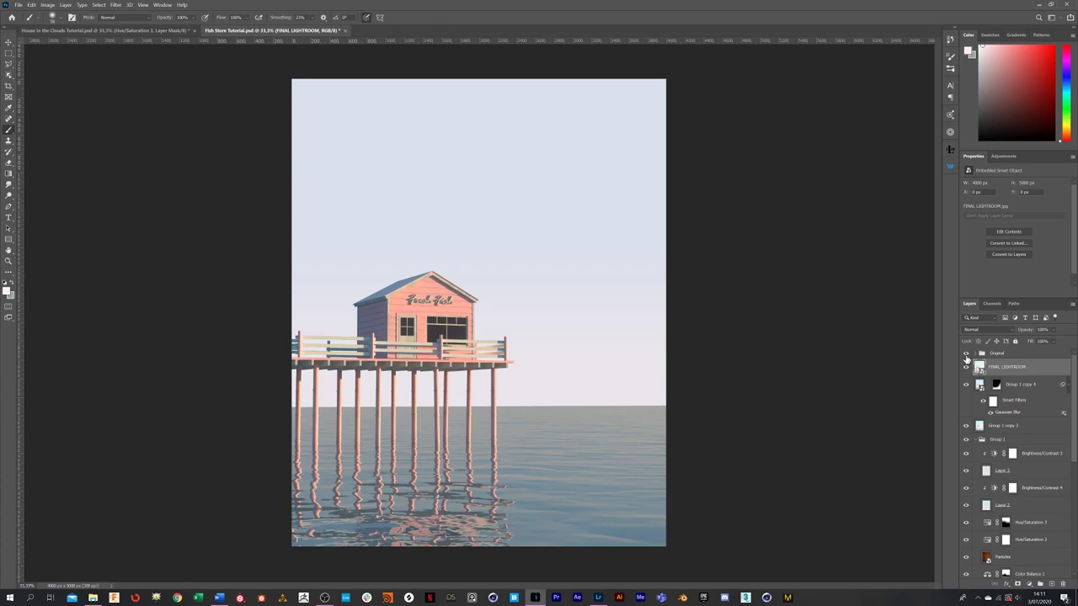
{"action": "left_click", "coordinate": [966, 362]}
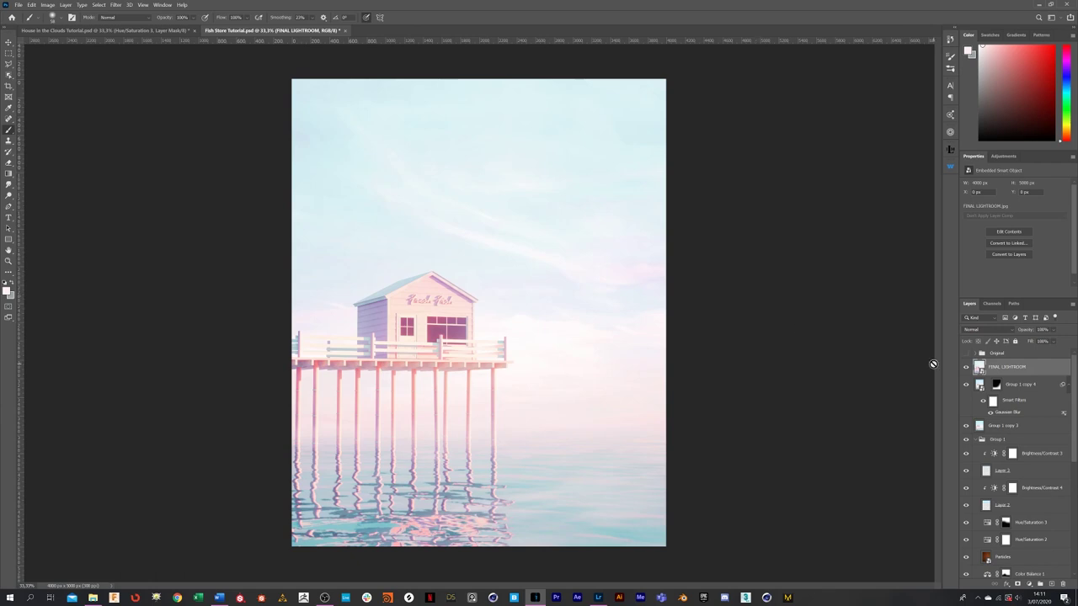
Hide the layers above Background, from FINAL LIGHTROOM through Background gradient, keeping Group 1 enabled
{"action": "left_click_drag", "start_coordinate": [965, 371], "coordinate": [961, 550]}
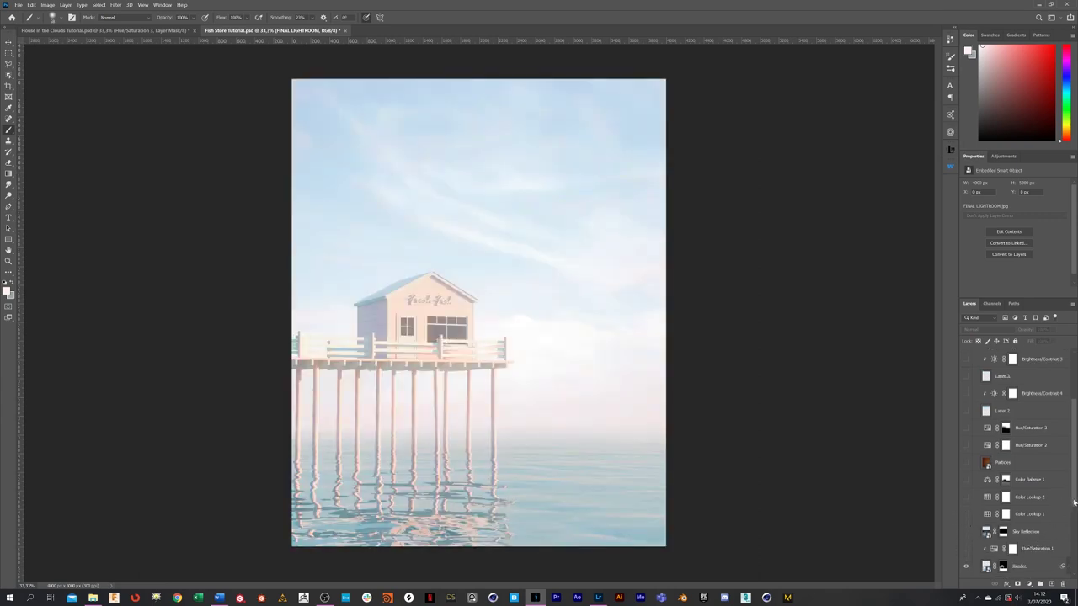
{"action": "scroll", "coordinate": [992, 531], "scroll_direction": "down", "scroll_amount": 3}
{"action": "left_click_drag", "start_coordinate": [965, 468], "coordinate": [962, 430]}
{"action": "left_click", "coordinate": [962, 430]}
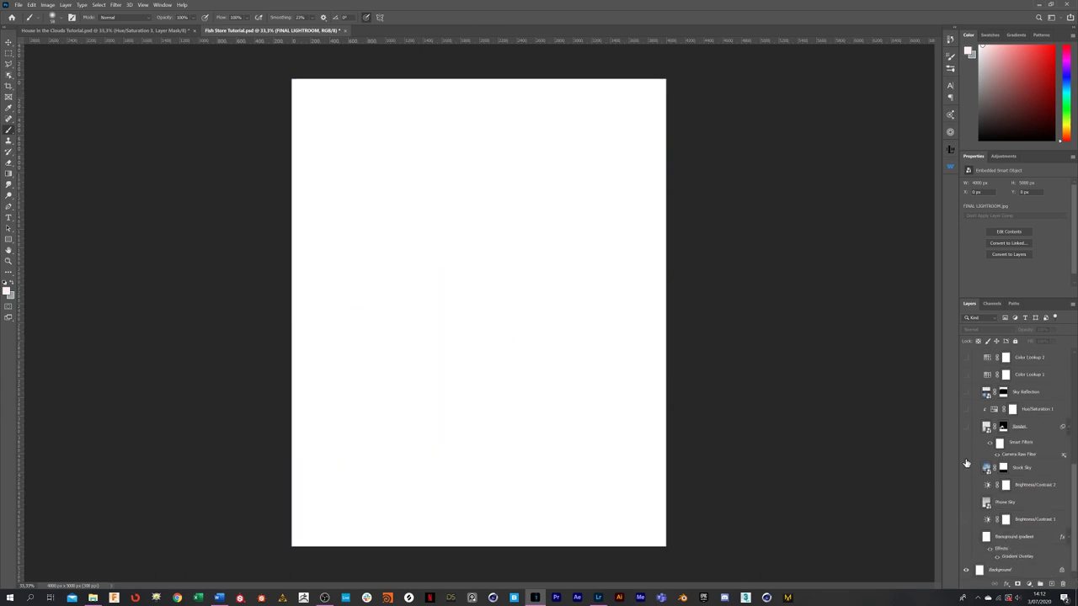
Show the Background gradient layer and the Brightness/Contrast 1 adjustment, and view the adjustment's settings
{"action": "left_click", "coordinate": [1006, 536]}
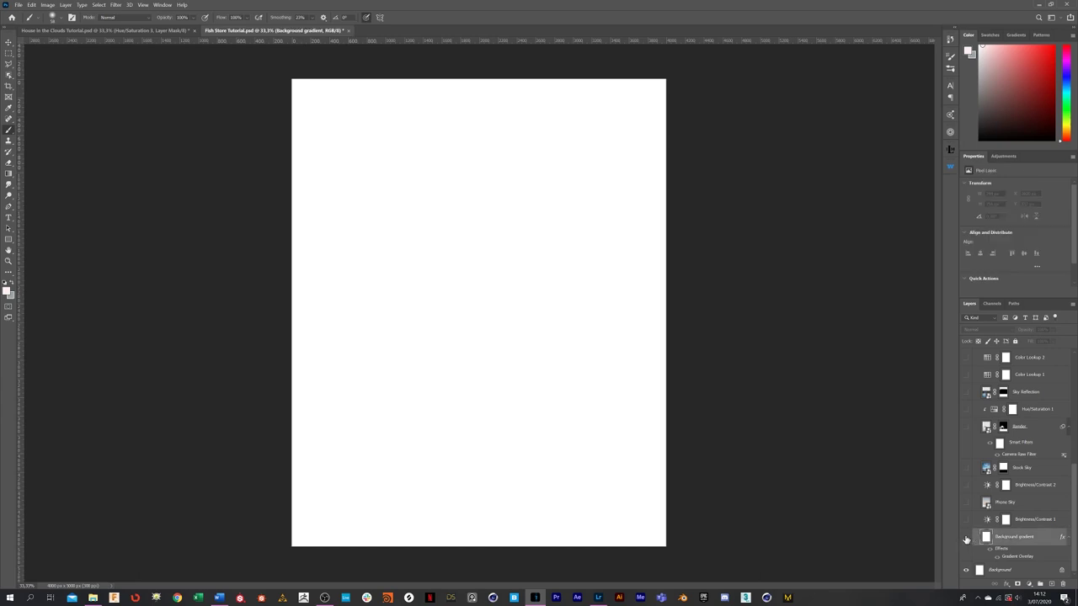
{"action": "left_click", "coordinate": [965, 537]}
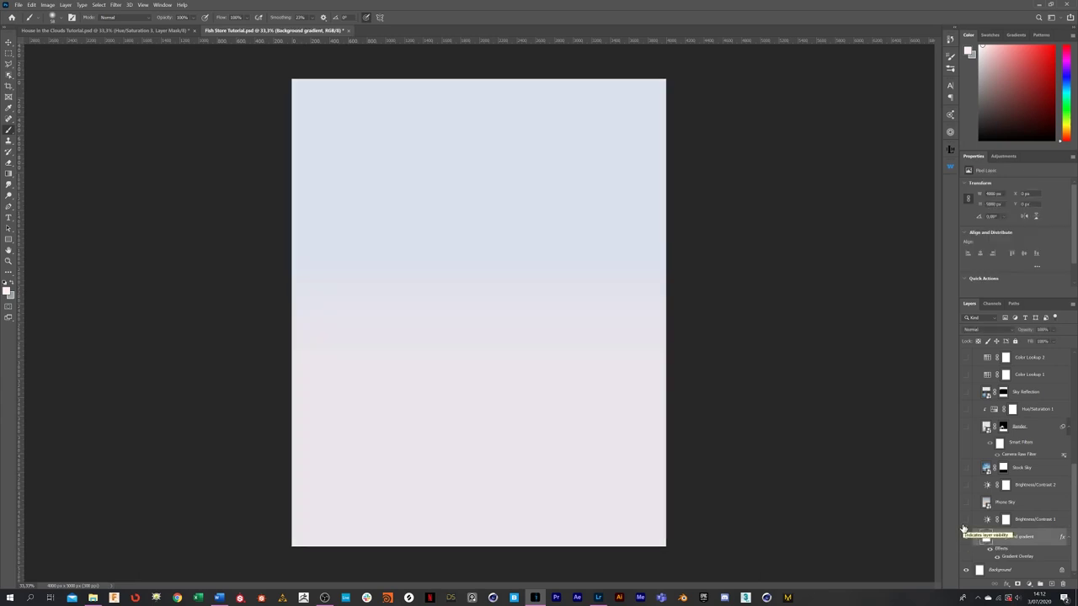
{"action": "left_click", "coordinate": [965, 520]}
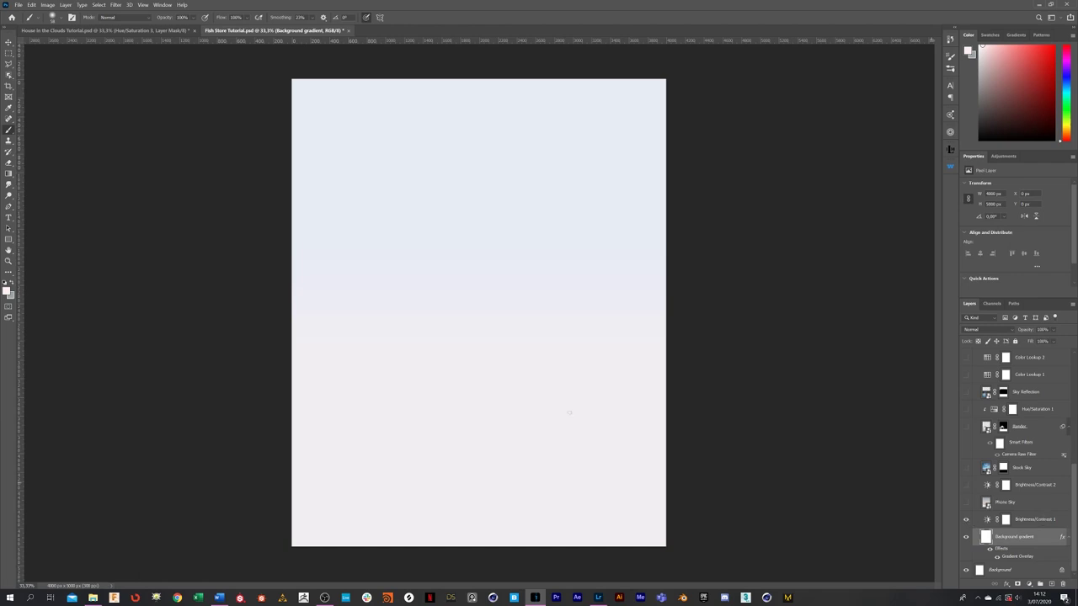
{"action": "left_click", "coordinate": [1023, 519]}
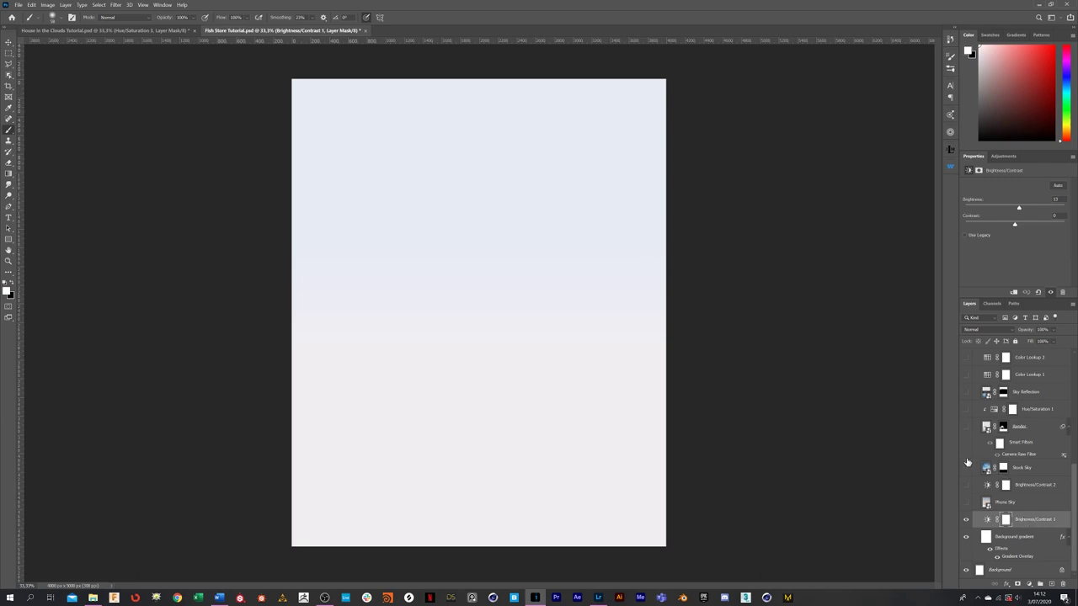
Show the Phone Sky and Stock Sky layers together with the Brightness/Contrast 2 adjustment between them
{"action": "left_click", "coordinate": [1010, 505]}
{"action": "left_click", "coordinate": [966, 503]}
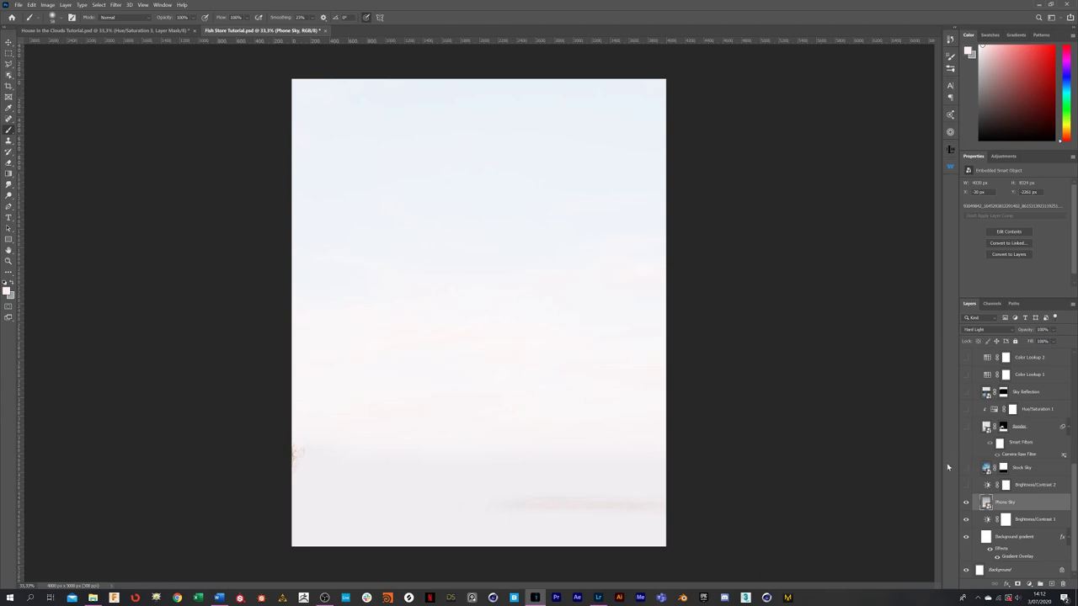
{"action": "left_click", "coordinate": [965, 486]}
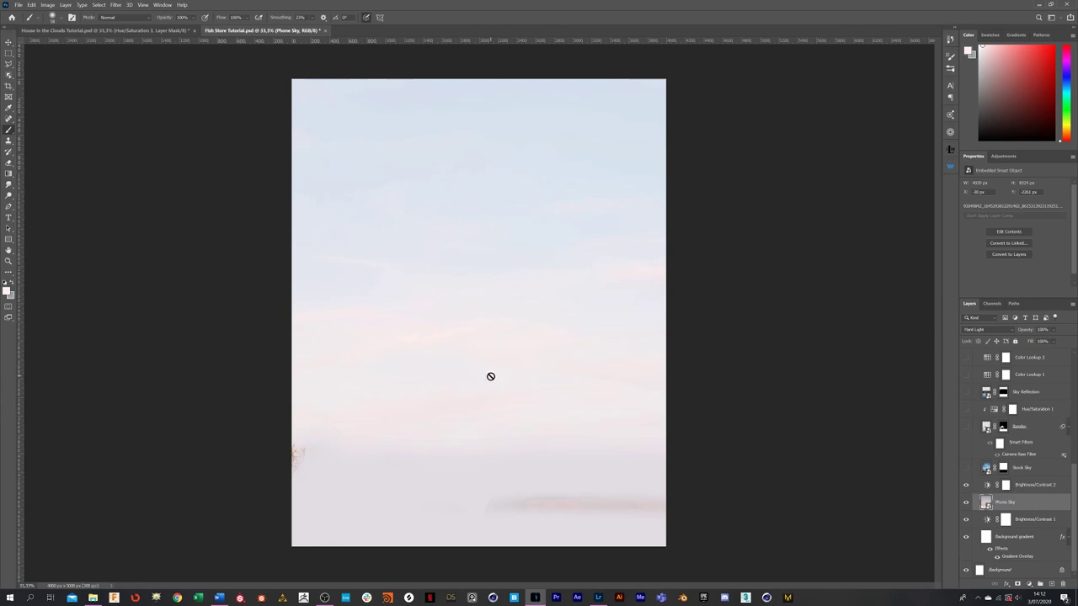
{"action": "left_click", "coordinate": [965, 468]}
{"action": "left_click", "coordinate": [1015, 469]}
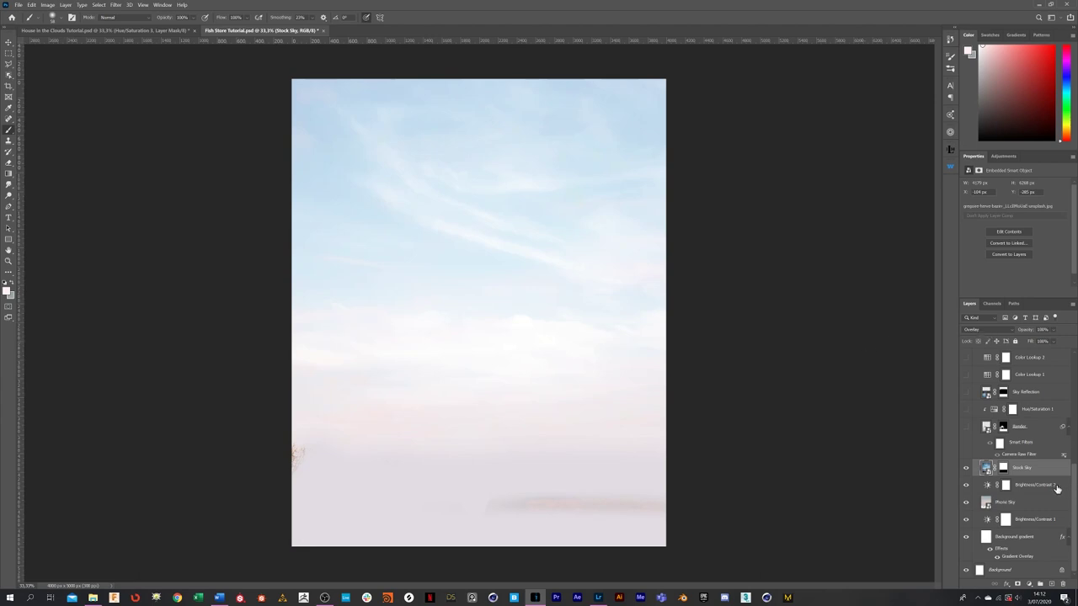
Show and select the Render layer, comparing the composite with the Original group
{"action": "left_click", "coordinate": [966, 426]}
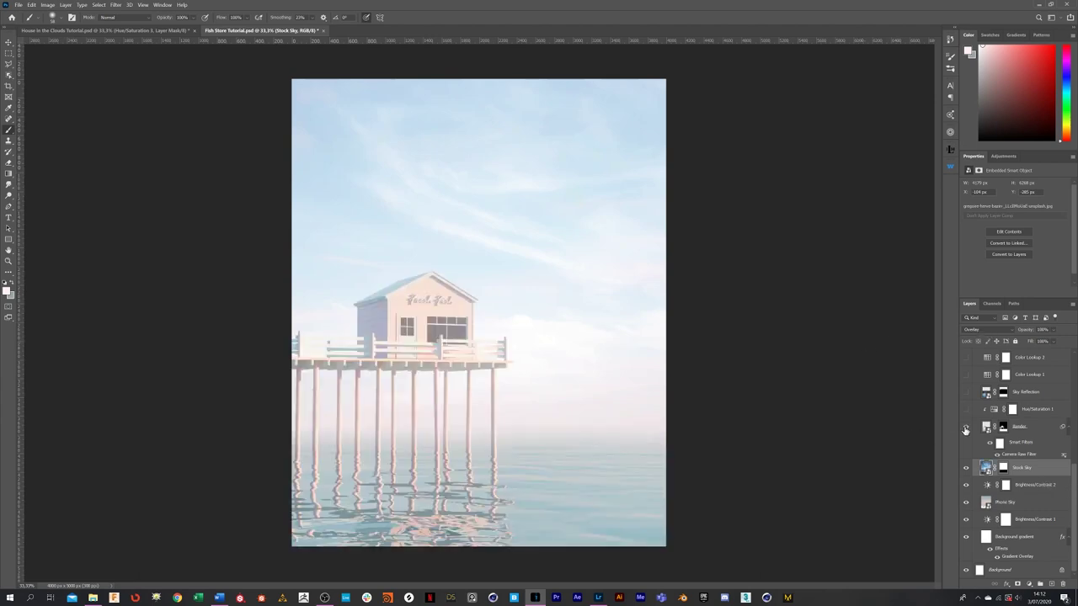
{"action": "scroll", "coordinate": [1011, 438], "scroll_direction": "up", "scroll_amount": 10}
{"action": "scroll", "coordinate": [999, 429], "scroll_direction": "up", "scroll_amount": 1}
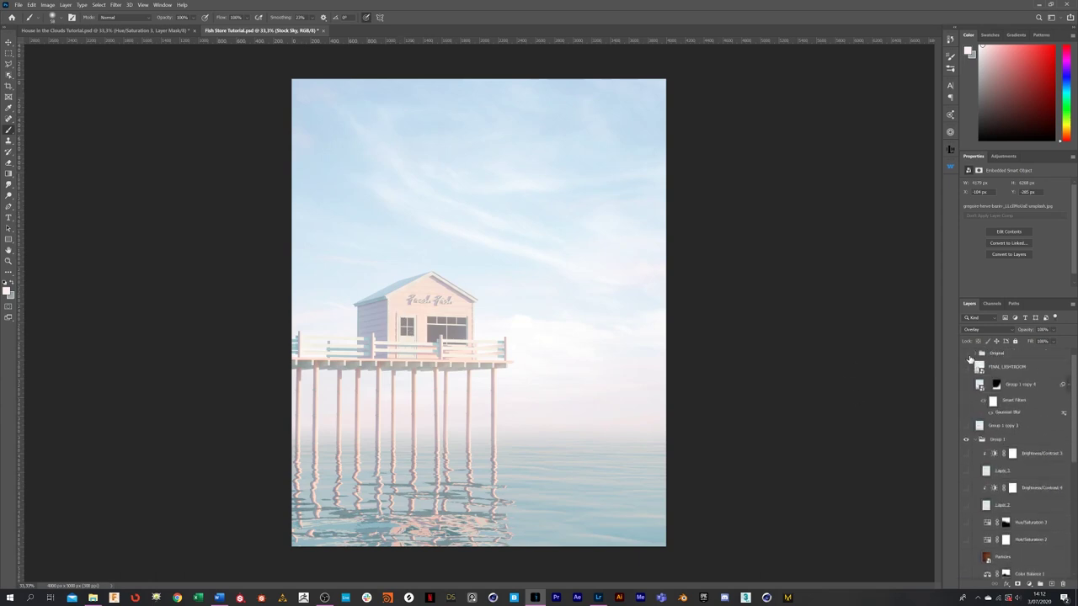
{"action": "left_click", "coordinate": [965, 354]}
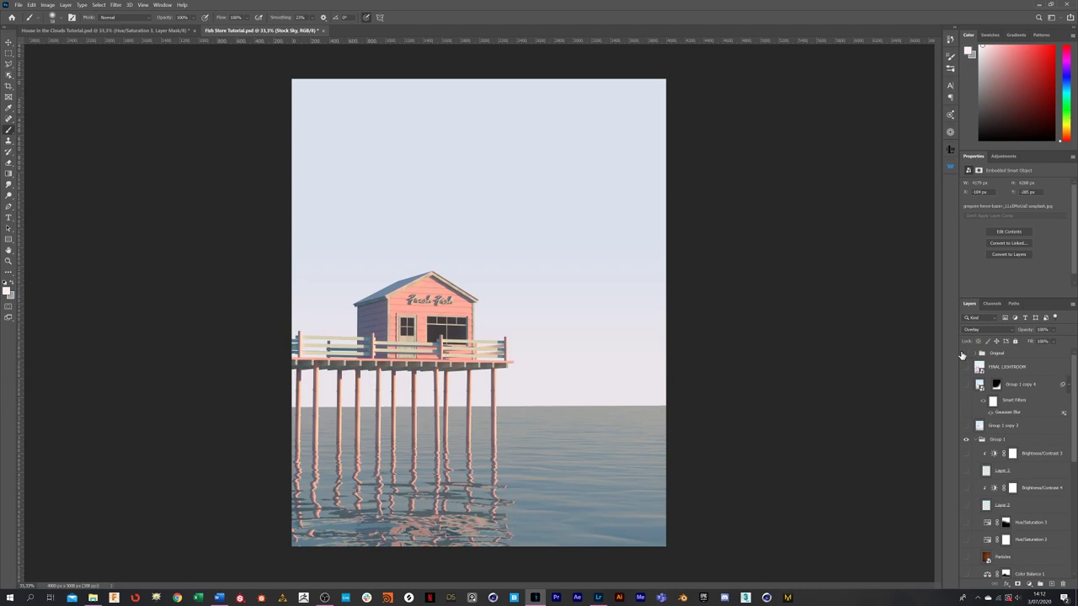
{"action": "left_click", "coordinate": [964, 354]}
{"action": "scroll", "coordinate": [1004, 511], "scroll_direction": "down", "scroll_amount": 2}
{"action": "scroll", "coordinate": [1004, 511], "scroll_direction": "down", "scroll_amount": 4}
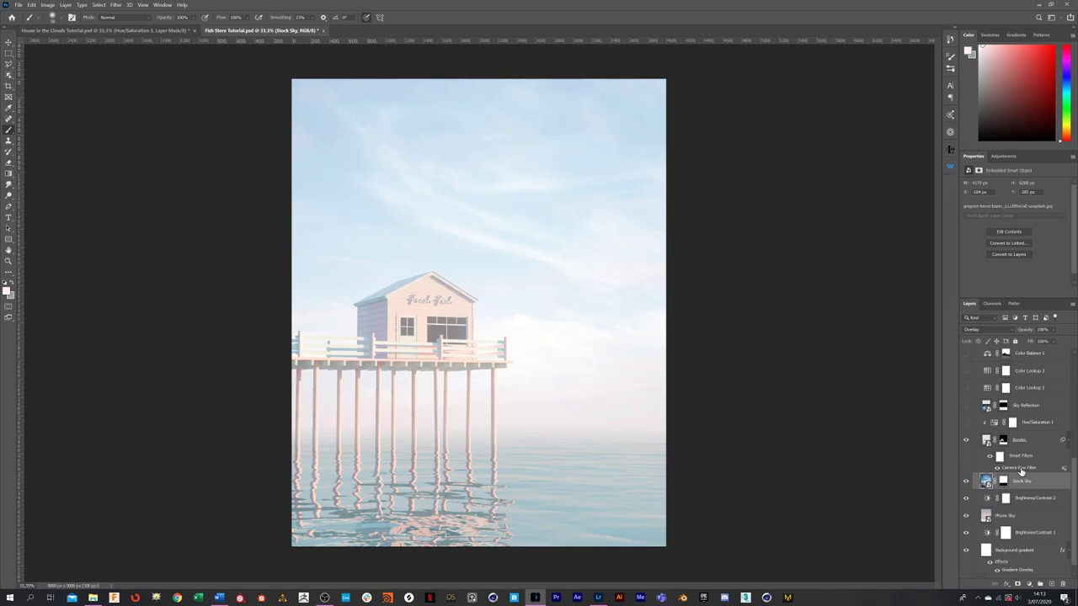
{"action": "left_click", "coordinate": [1034, 442]}
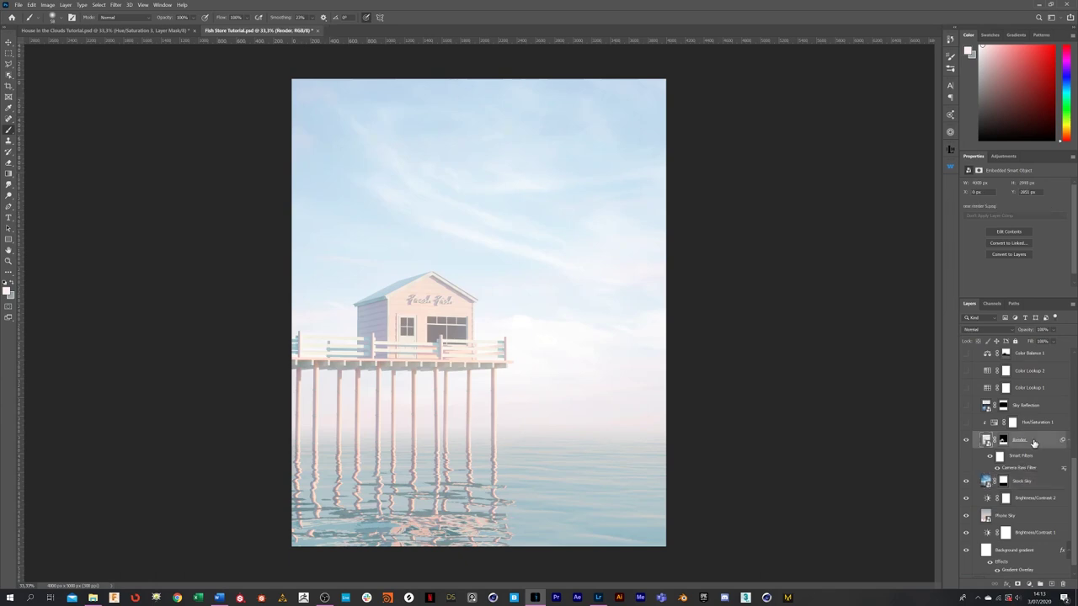
Show the Convert to Smart Object option for the Render layer without changing the layer
{"action": "right_click", "coordinate": [1034, 444]}
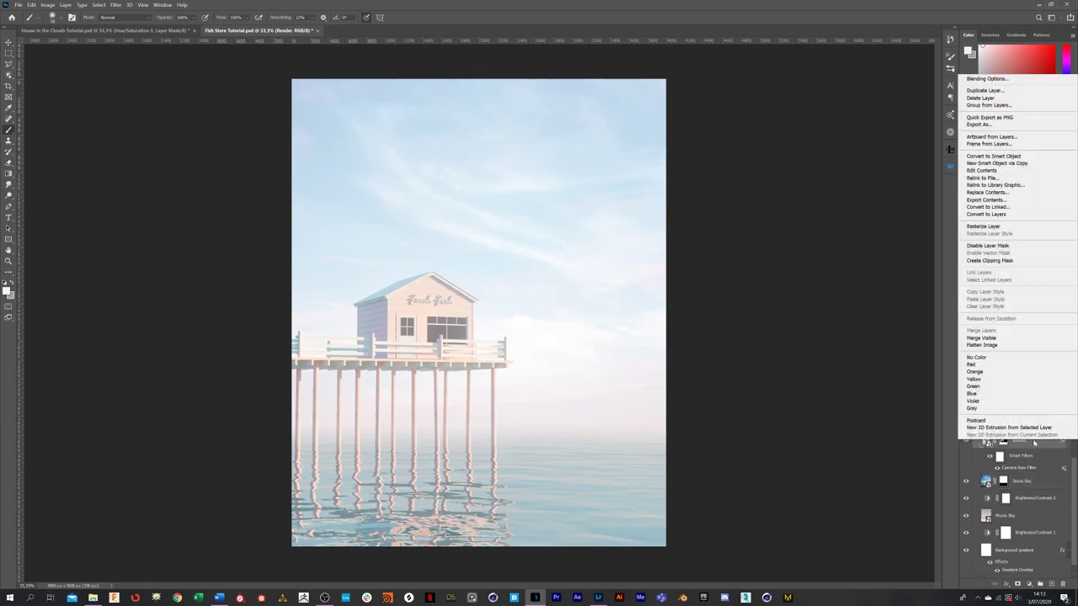
{"action": "left_click", "coordinate": [854, 279]}
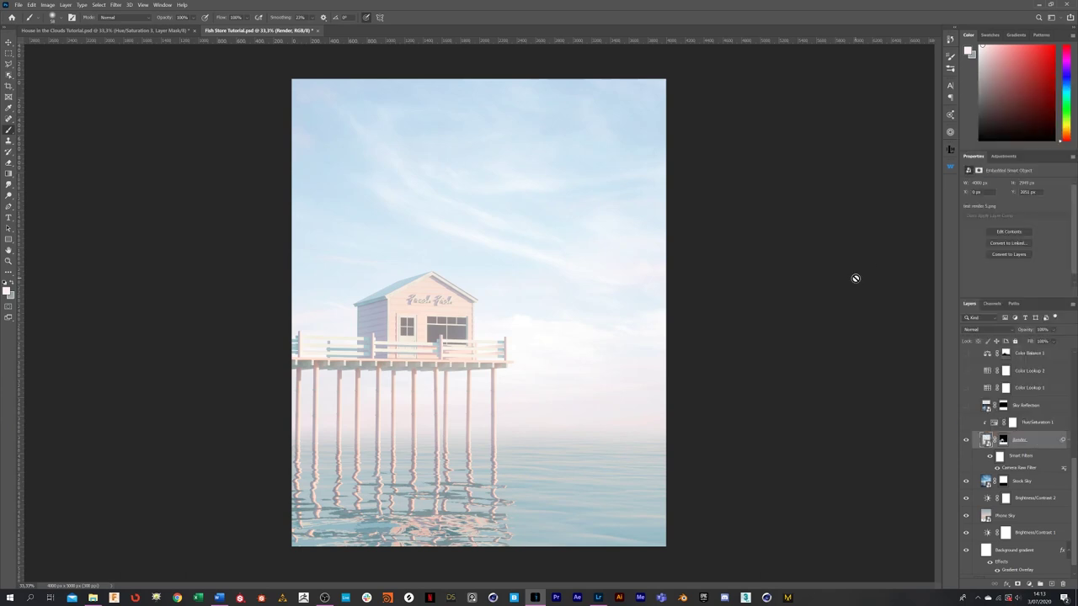
{"action": "right_click", "coordinate": [1039, 443]}
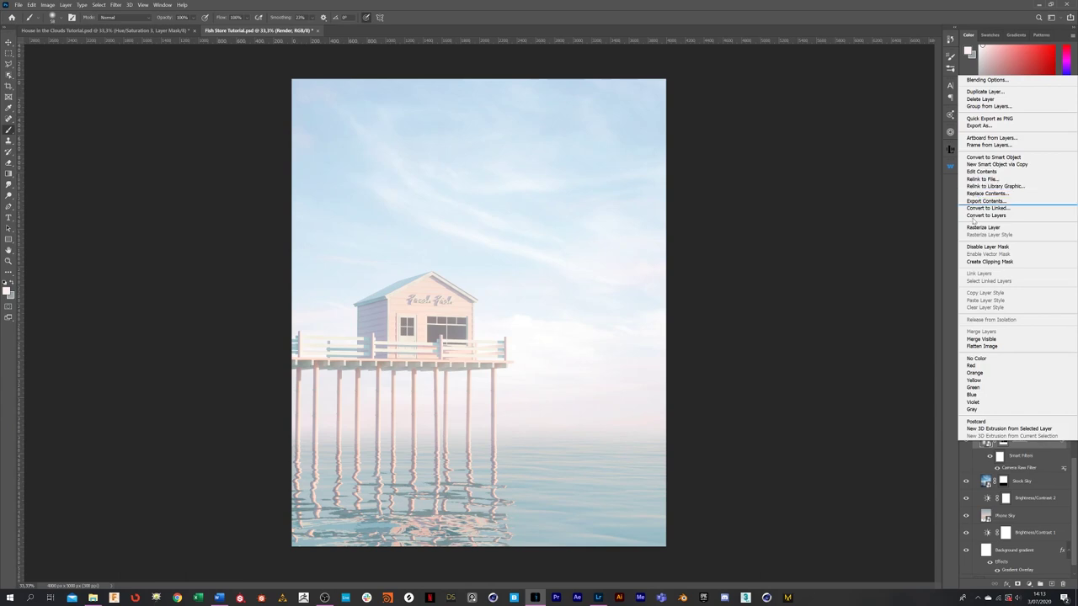
{"action": "left_click", "coordinate": [989, 447]}
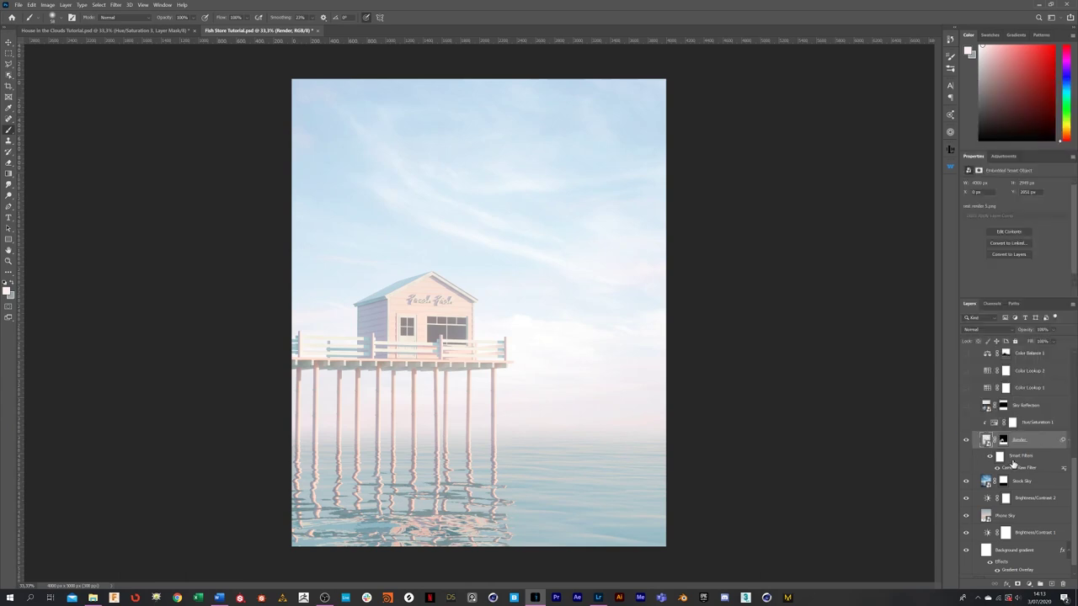
{"action": "right_click", "coordinate": [1035, 444]}
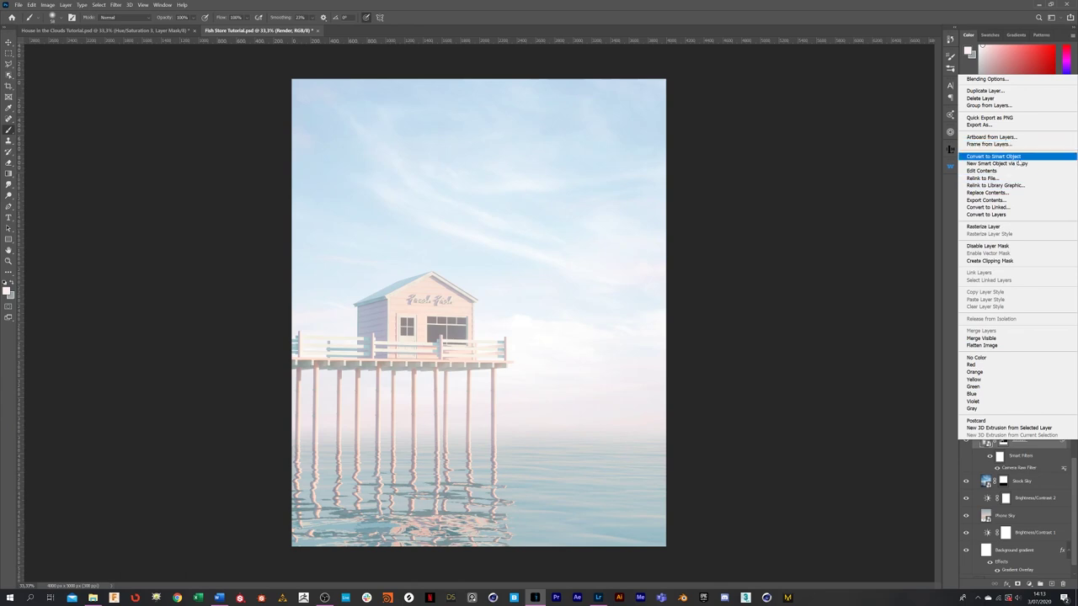
{"action": "left_click", "coordinate": [993, 158]}
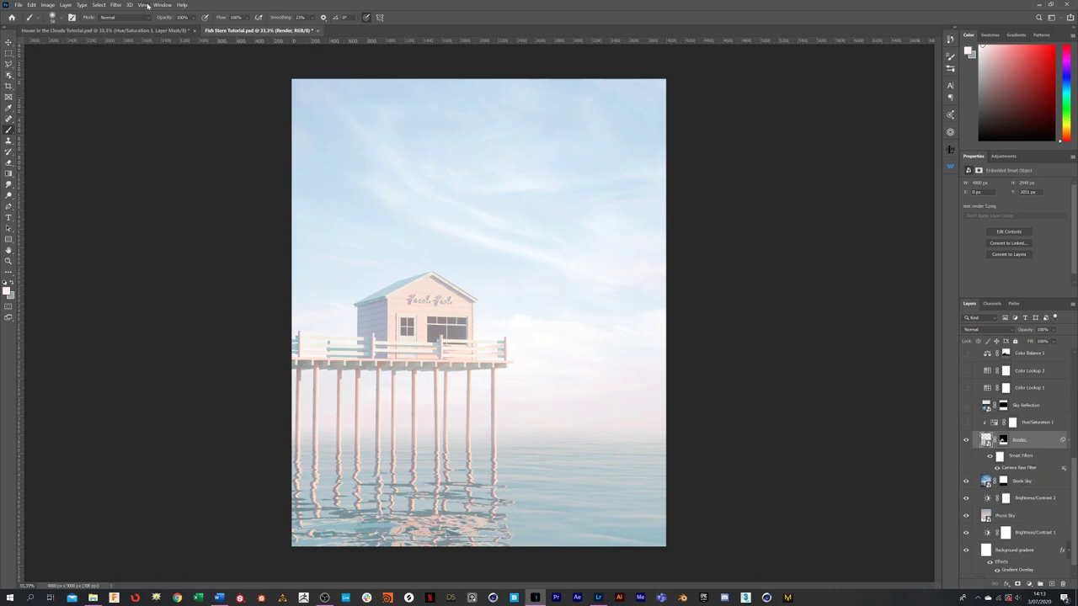
Look through the available filters, and view Lightroom's editing controls for comparison before returning to the Fish Store composite
{"action": "left_click", "coordinate": [115, 5]}
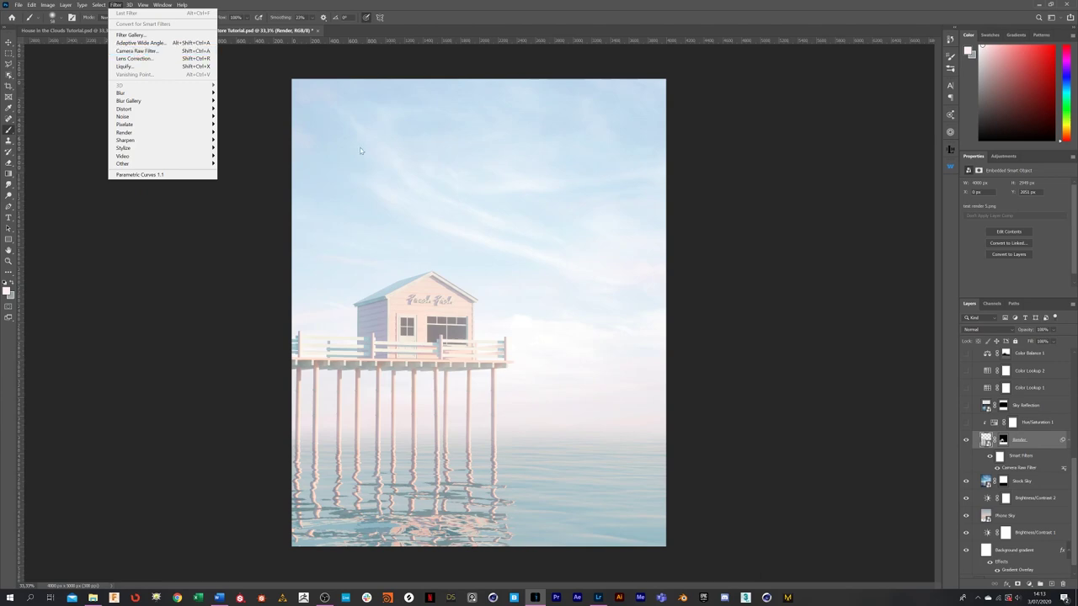
{"action": "left_click", "coordinate": [598, 598]}
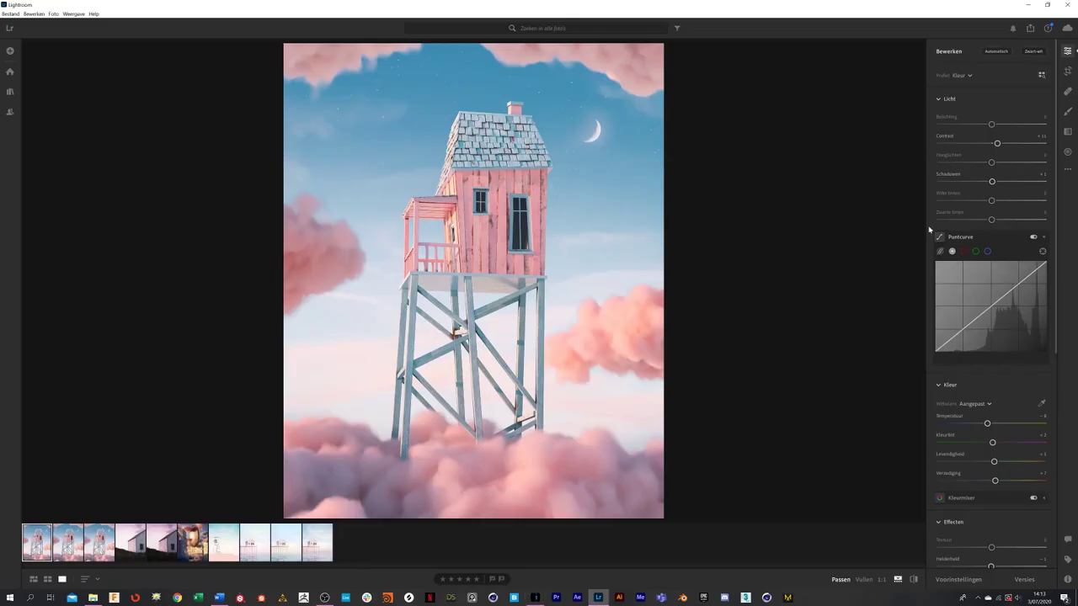
{"action": "left_click", "coordinate": [535, 598]}
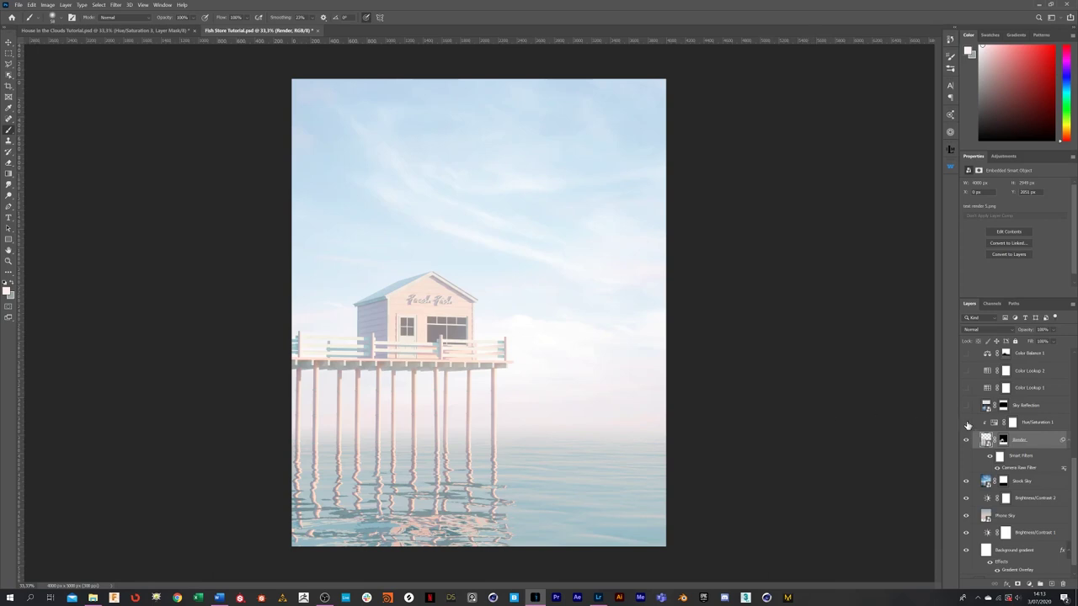
Review the Camera Raw Filter settings applied to the Render layer and close them without changes
{"action": "double_click", "coordinate": [1020, 468]}
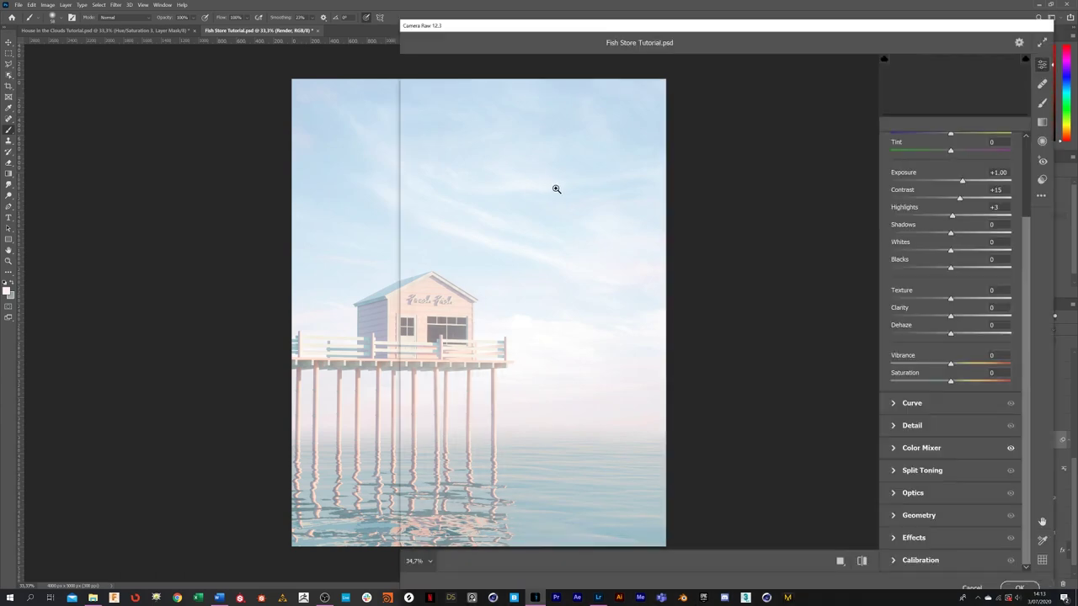
{"action": "scroll", "coordinate": [943, 170], "scroll_direction": "up", "scroll_amount": 2}
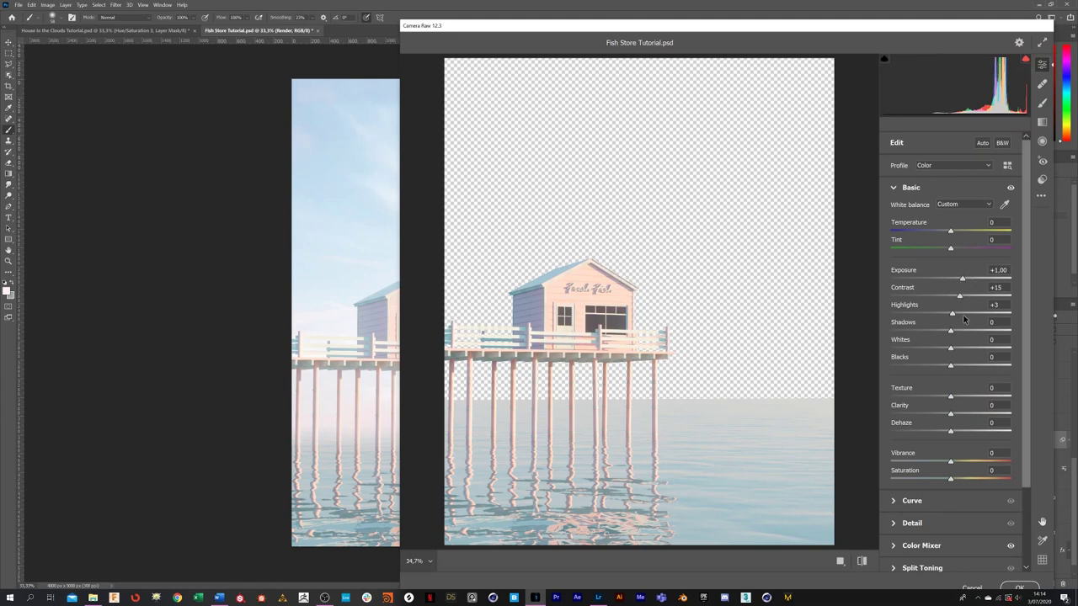
{"action": "scroll", "coordinate": [966, 349], "scroll_direction": "down", "scroll_amount": 3}
{"action": "left_click", "coordinate": [972, 587]}
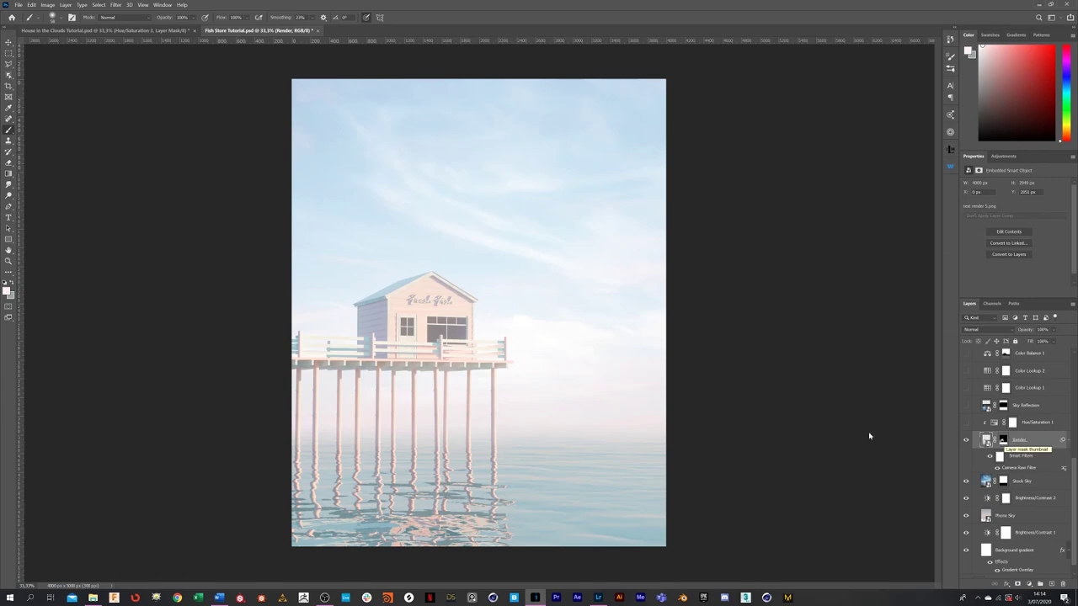
View the Z_Z_0000 depth image from the Beach house good folder, and return to the Fish Store composite
{"action": "left_click", "coordinate": [93, 598]}
{"action": "left_click", "coordinate": [309, 226]}
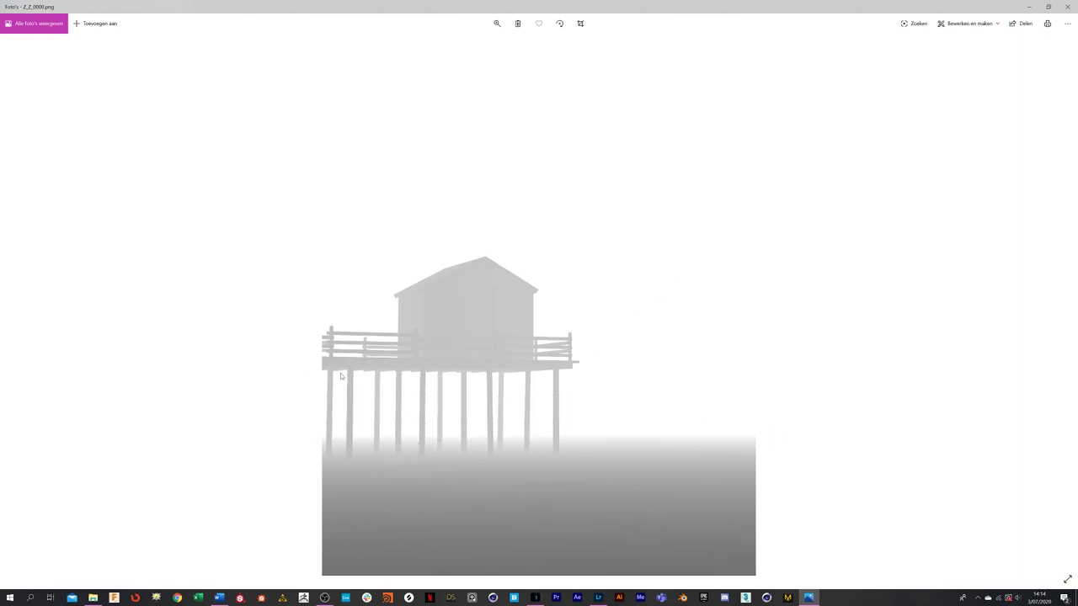
{"action": "left_click", "coordinate": [1066, 7]}
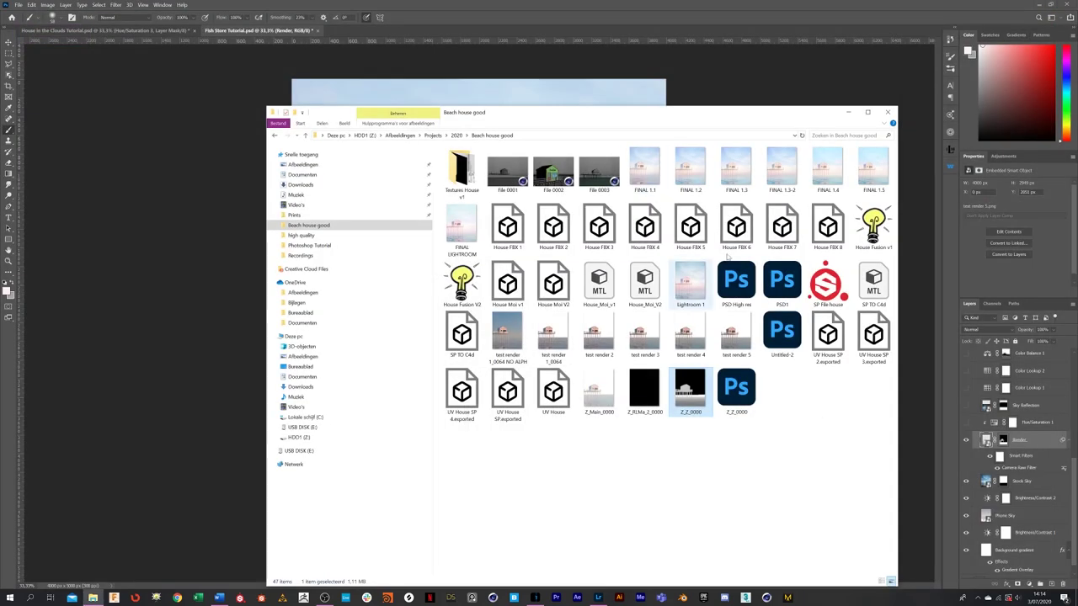
{"action": "left_click", "coordinate": [846, 113]}
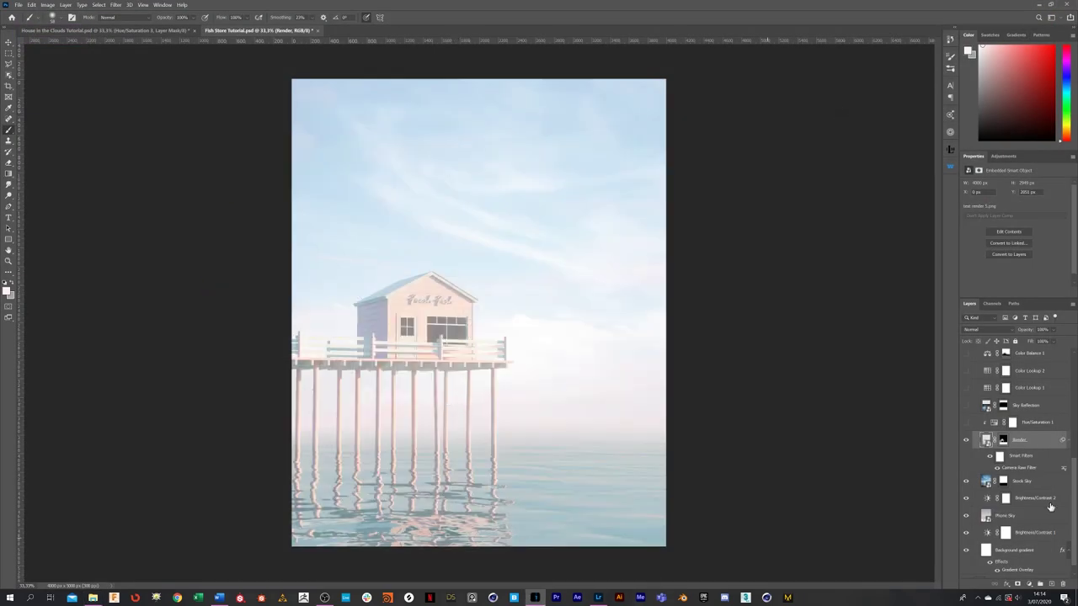
Disable the Render layer's mask to compare the horizon without it, and enable the mask again
{"action": "right_click", "coordinate": [1010, 442]}
{"action": "left_click", "coordinate": [1020, 499]}
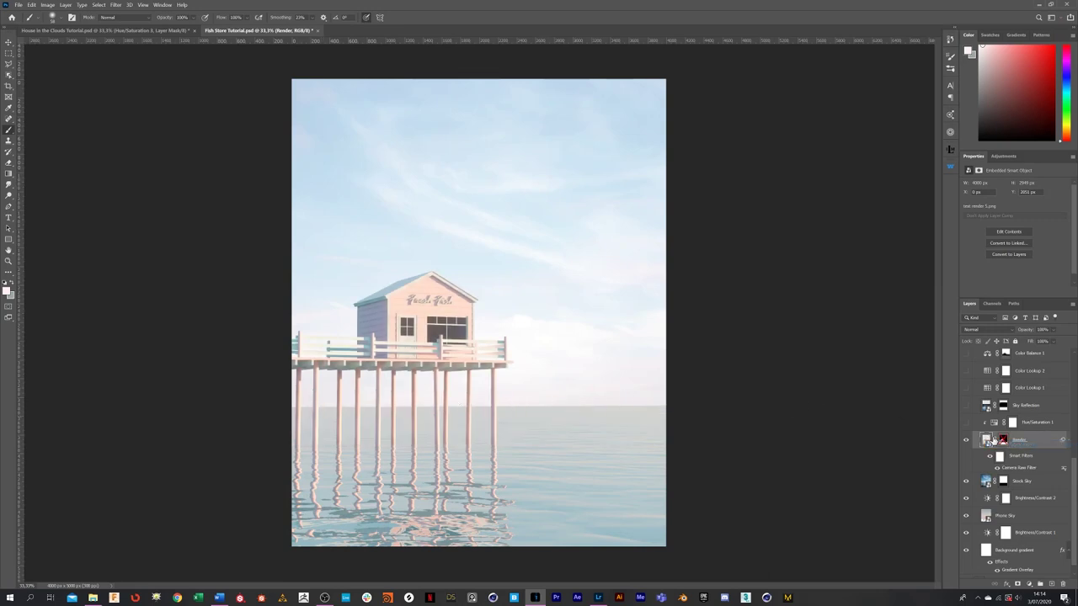
{"action": "right_click", "coordinate": [1002, 443]}
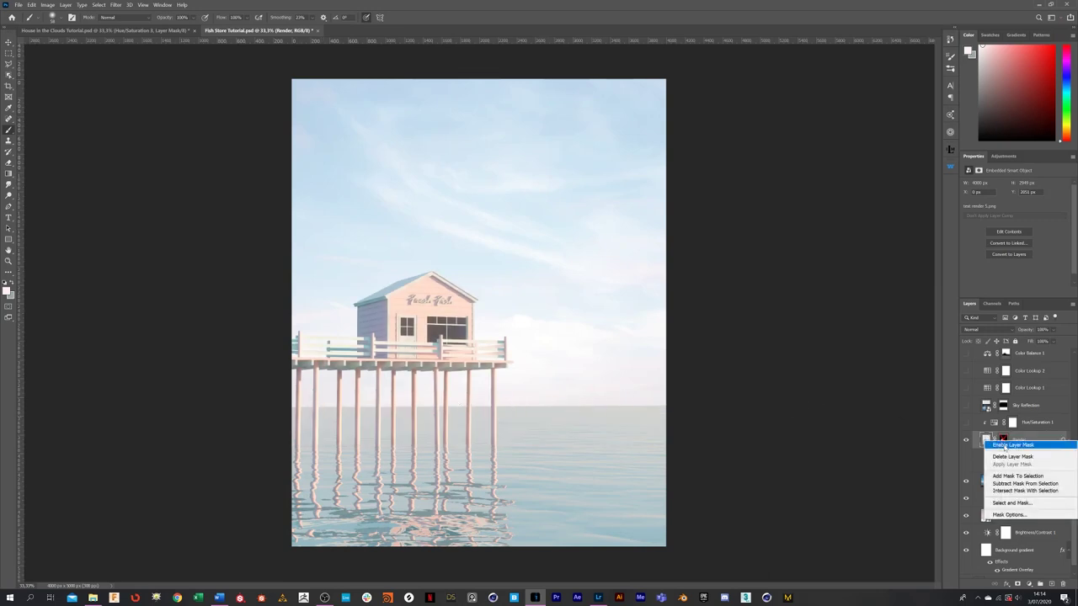
{"action": "left_click", "coordinate": [1004, 446]}
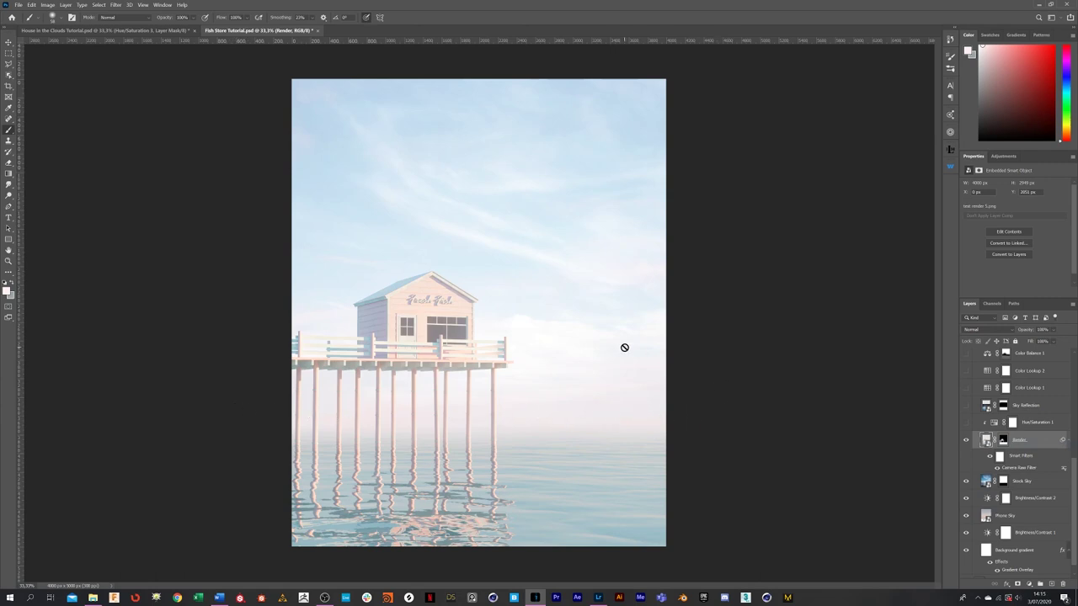
Select the Render layer's mask and create a new 4000 x 5000 px document at 300 ppi with a white background
{"action": "left_click", "coordinate": [1003, 440]}
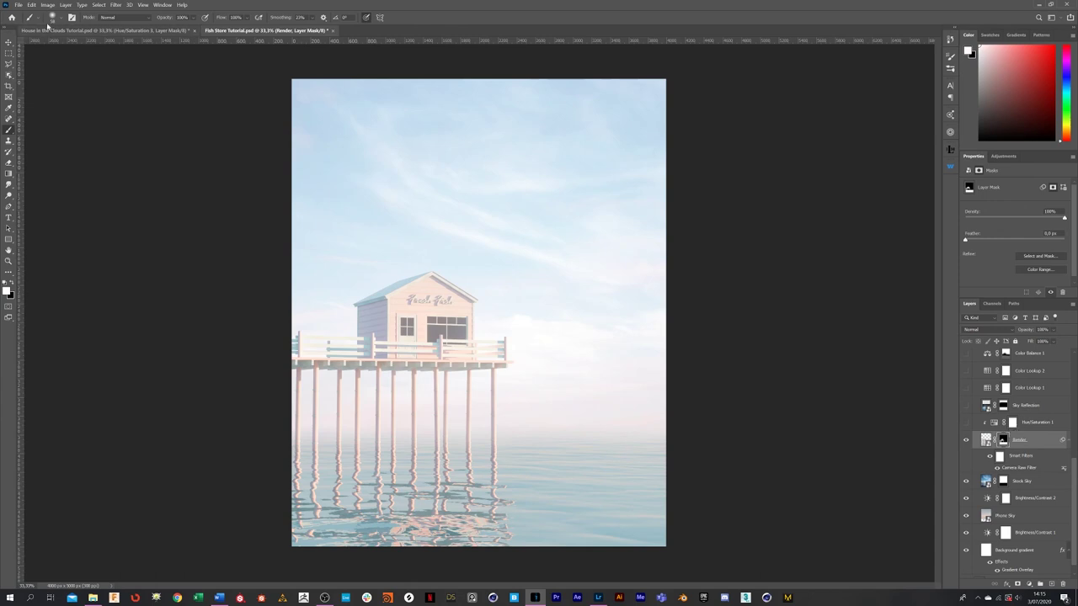
{"action": "left_click", "coordinate": [18, 8]}
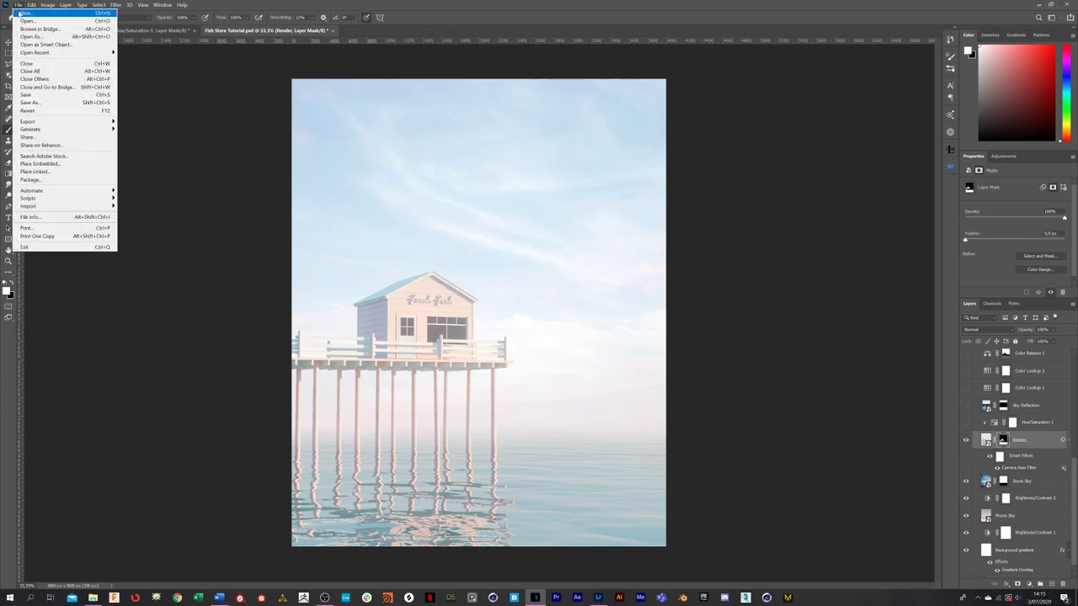
{"action": "left_click", "coordinate": [19, 13]}
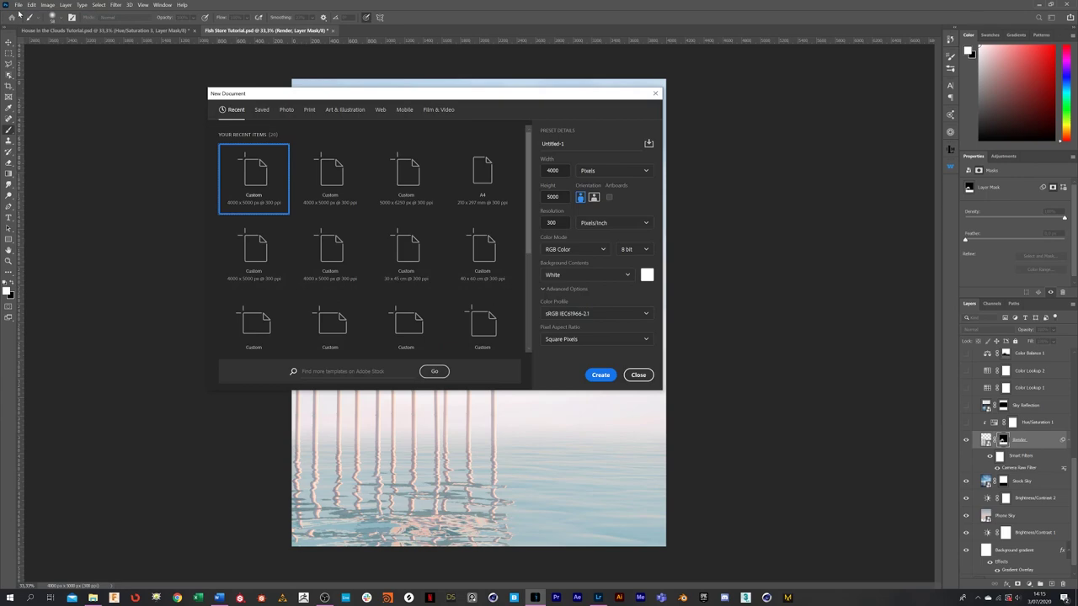
{"action": "left_click", "coordinate": [589, 375]}
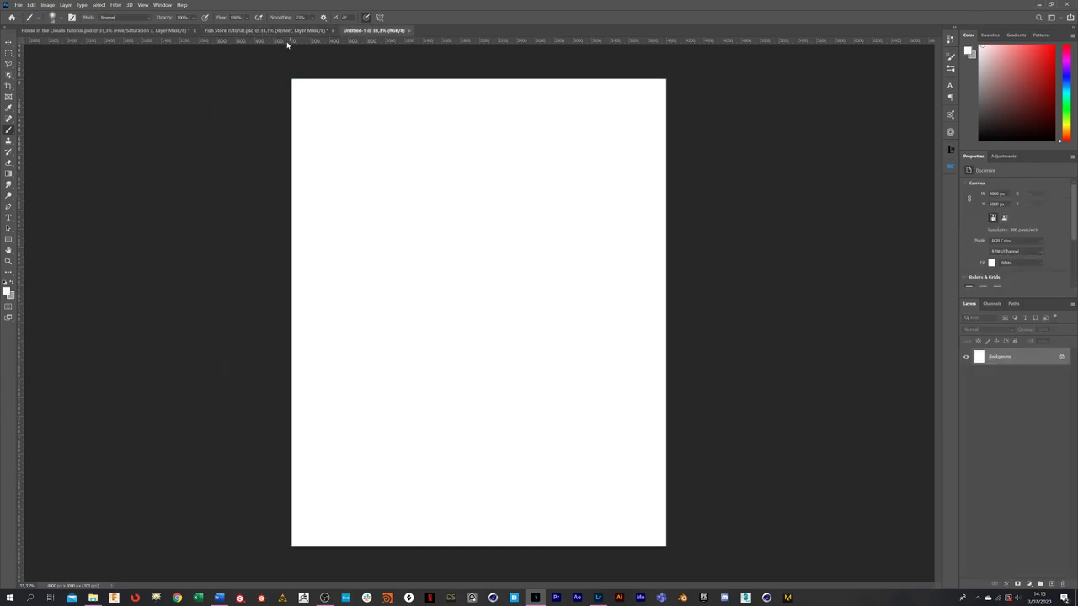
Place the Z_Z_0000 depth image from the Beach house good folder into the new document at full canvas size
{"action": "left_click", "coordinate": [92, 598]}
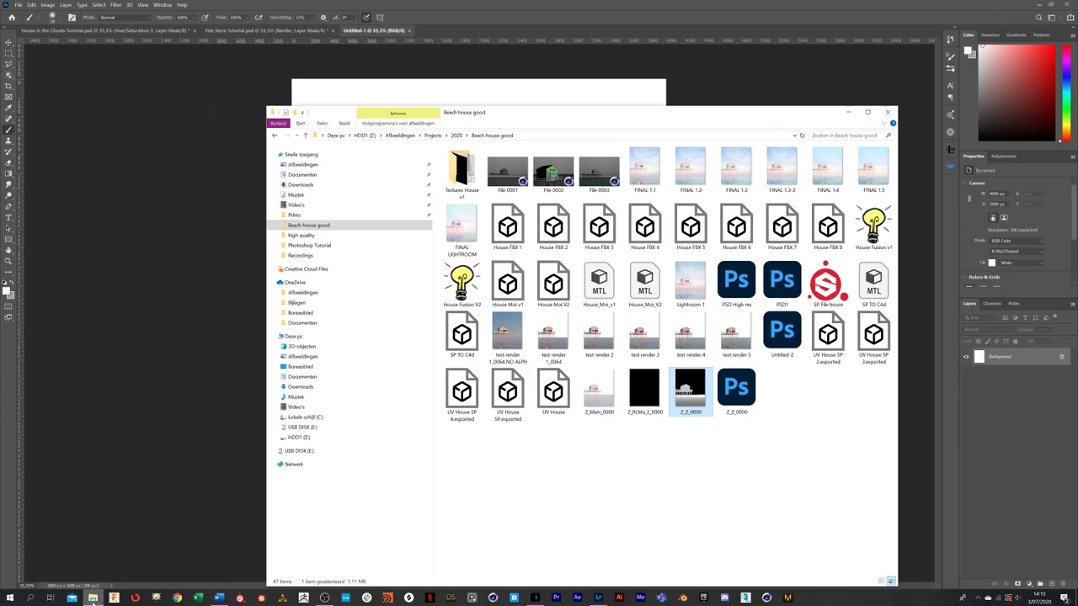
{"action": "left_click_drag", "start_coordinate": [686, 118], "coordinate": [692, 265]}
{"action": "left_click_drag", "start_coordinate": [695, 547], "coordinate": [425, 178]}
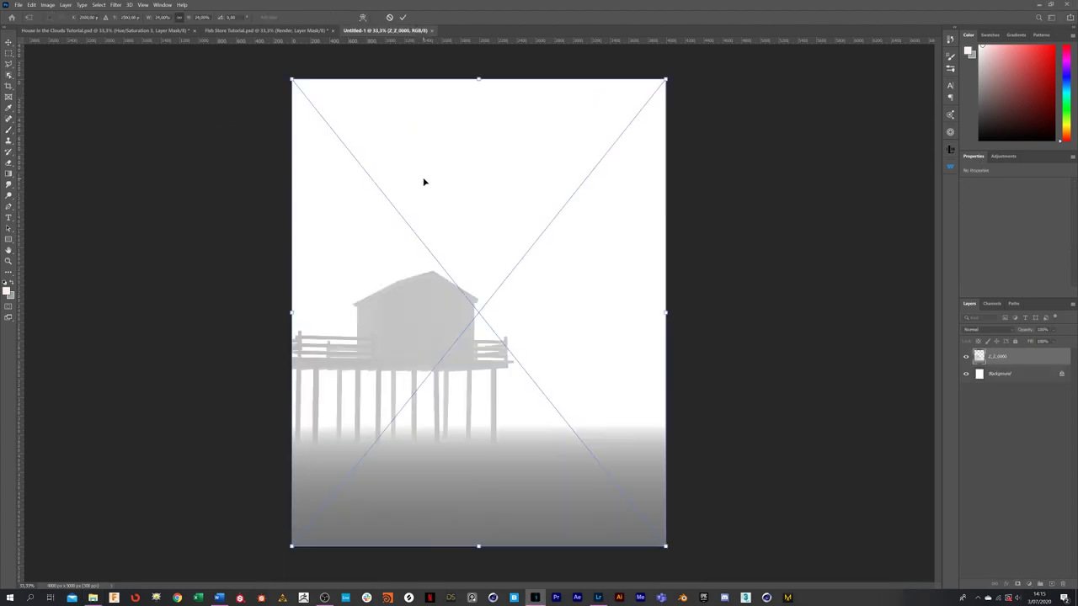
{"action": "key", "text": "Return"}
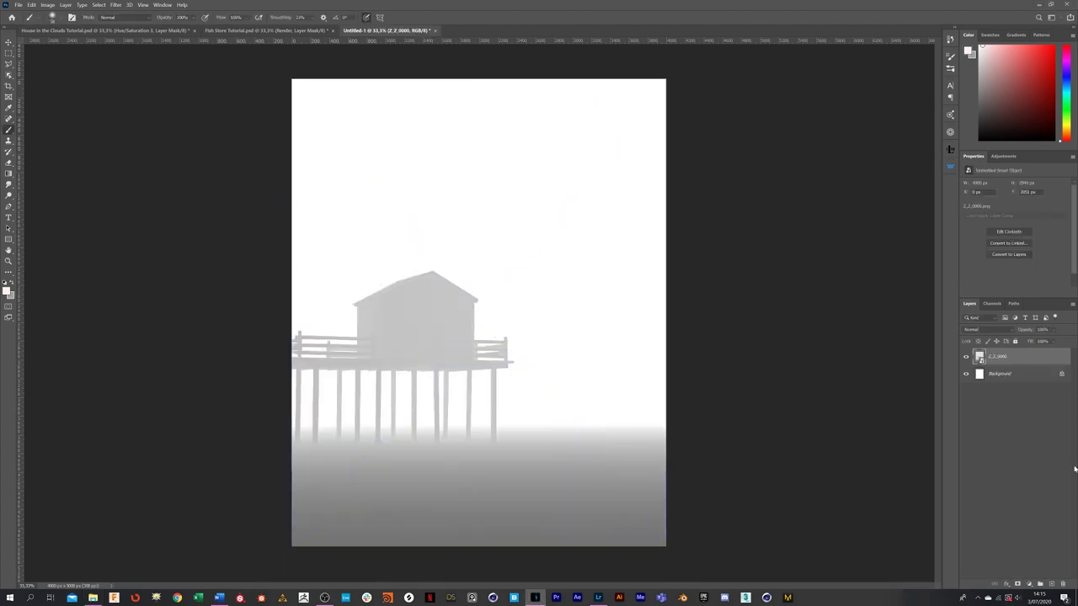
Convert the Background into a regular layer named Layer 0, and toggle its visibility to check the depth image's transparency
{"action": "double_click", "coordinate": [1021, 377]}
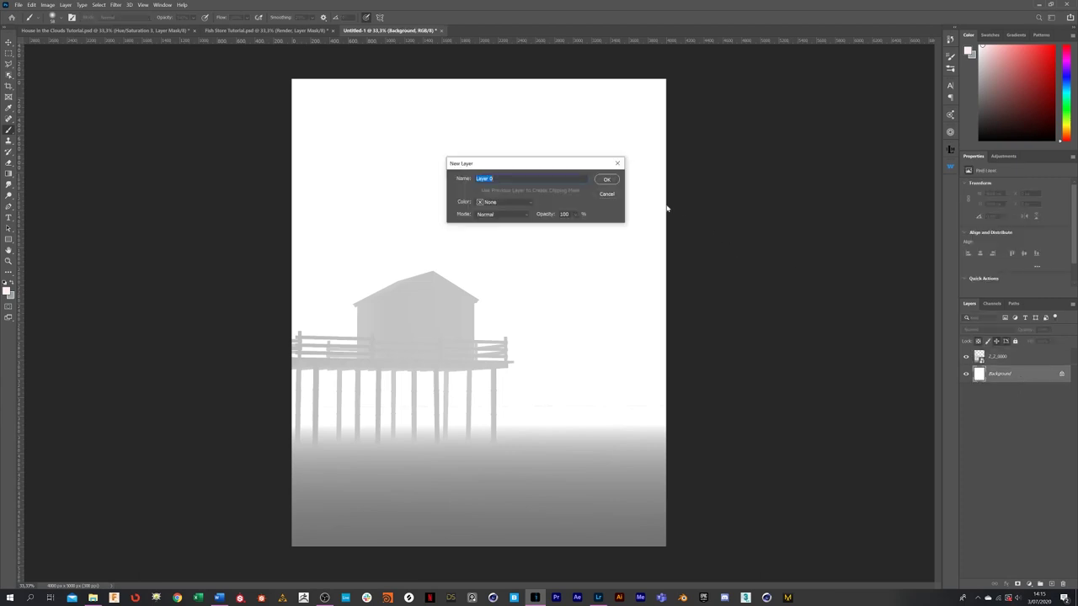
{"action": "key", "text": "Return"}
{"action": "left_click", "coordinate": [966, 374]}
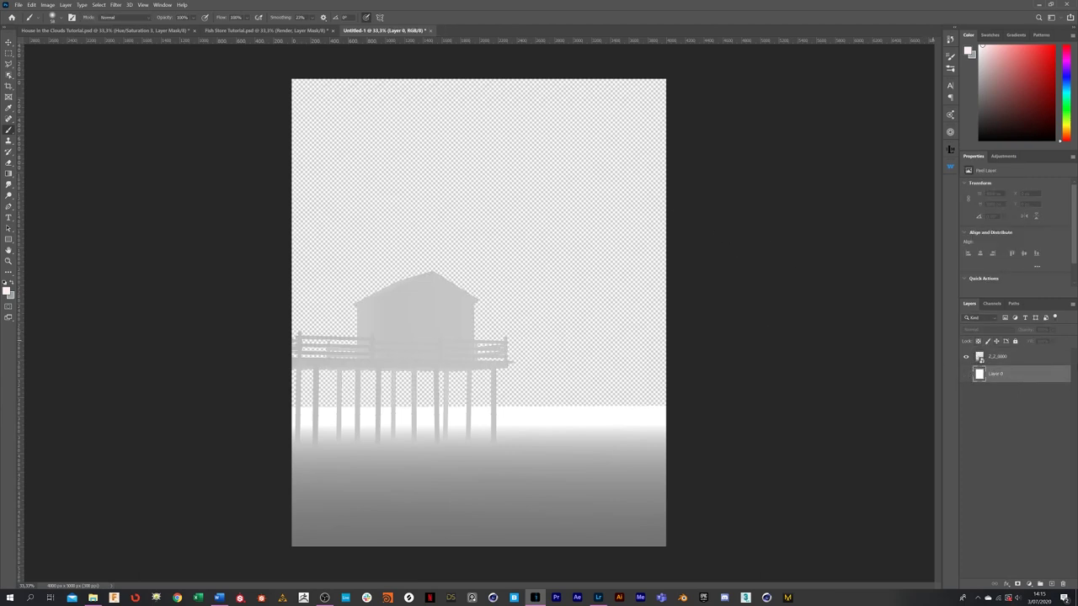
{"action": "left_click", "coordinate": [966, 374]}
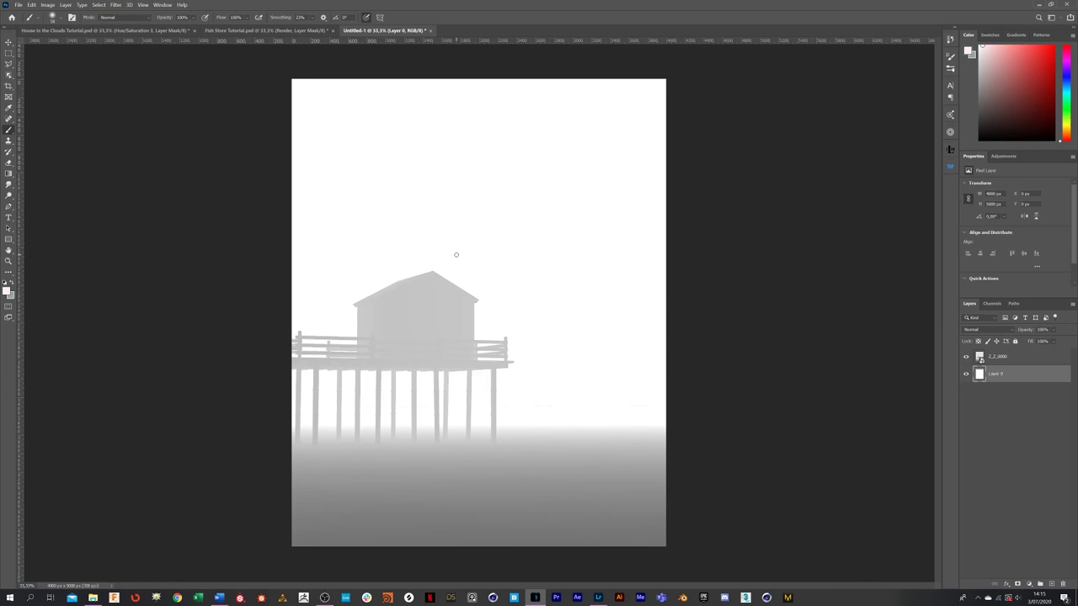
Add a new layer above Z_Z_0000 and paint white over the faint horizon line beside the pier
{"action": "left_click", "coordinate": [8, 261]}
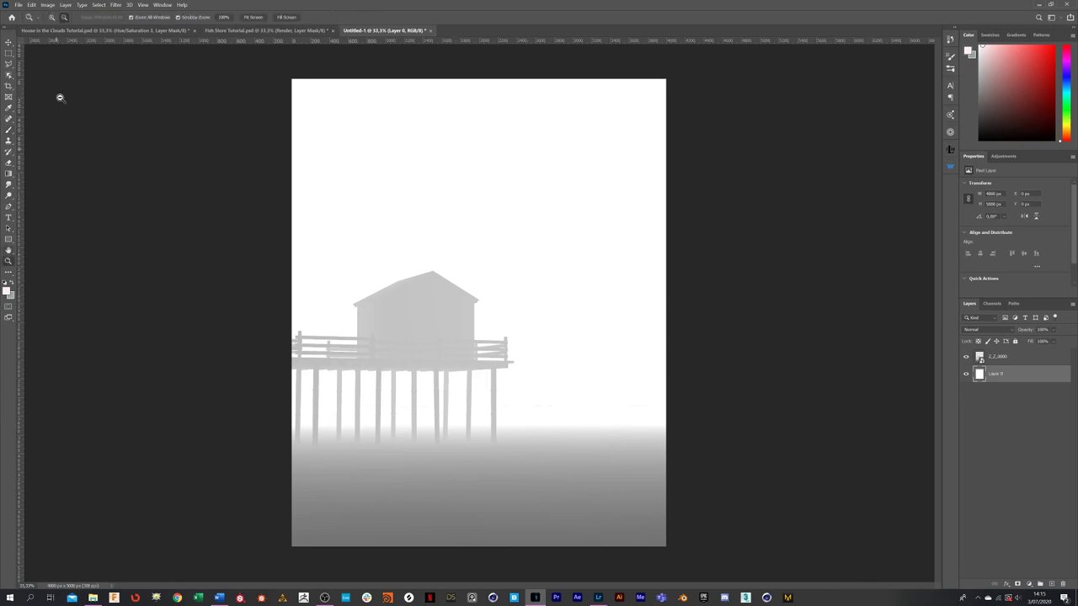
{"action": "left_click", "coordinate": [565, 420]}
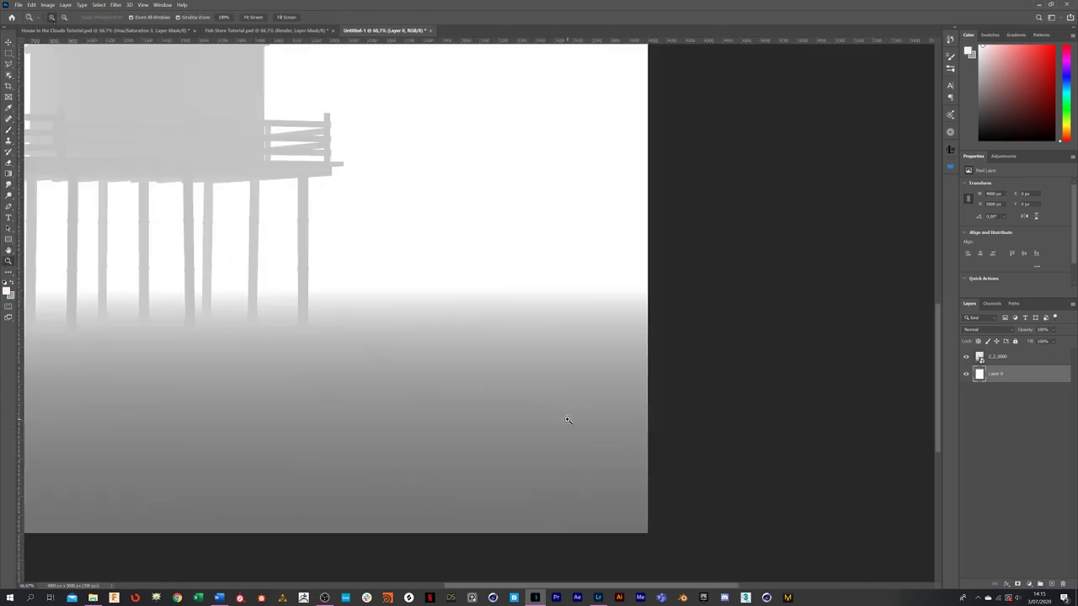
{"action": "left_click", "coordinate": [479, 212]}
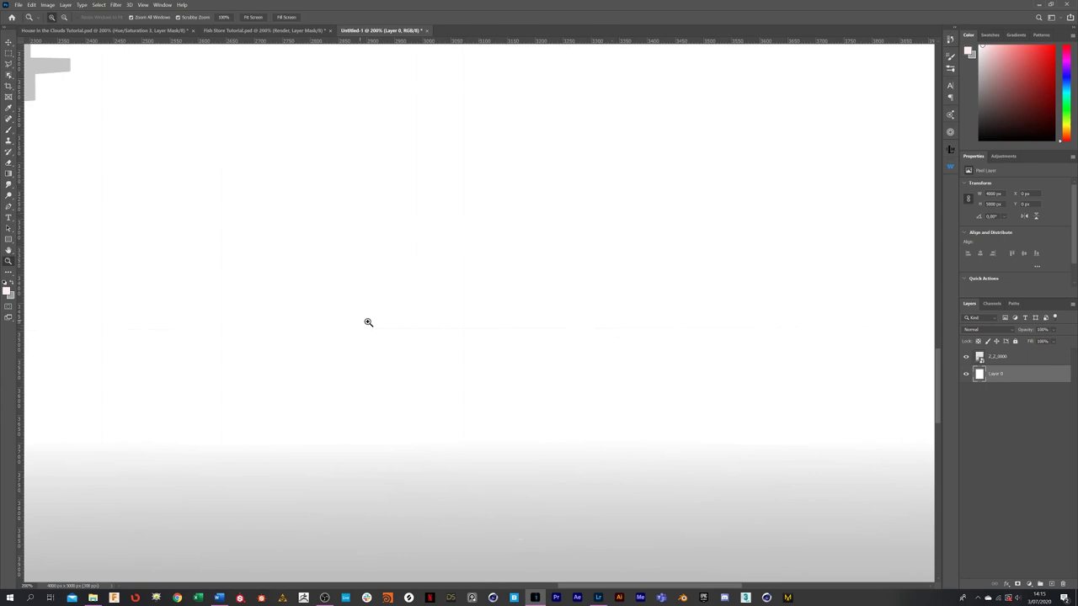
{"action": "left_click", "coordinate": [1051, 584]}
{"action": "left_click", "coordinate": [8, 129]}
{"action": "left_click", "coordinate": [7, 290]}
{"action": "left_click", "coordinate": [690, 362]}
{"action": "right_click", "coordinate": [464, 300], "text": "alt"}
{"action": "left_click_drag", "start_coordinate": [411, 327], "coordinate": [643, 328]}
{"action": "left_click_drag", "start_coordinate": [1009, 381], "coordinate": [1010, 357]}
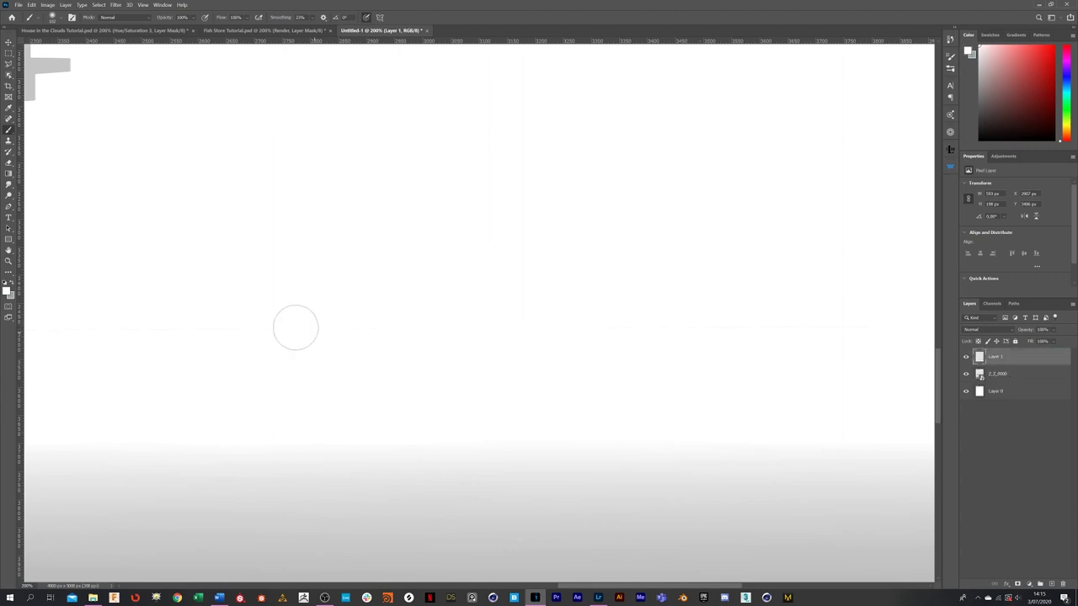
Continue painting white over the horizon line near the pier posts, and view the whole depth image
{"action": "left_click_drag", "start_coordinate": [640, 586], "coordinate": [502, 587]}
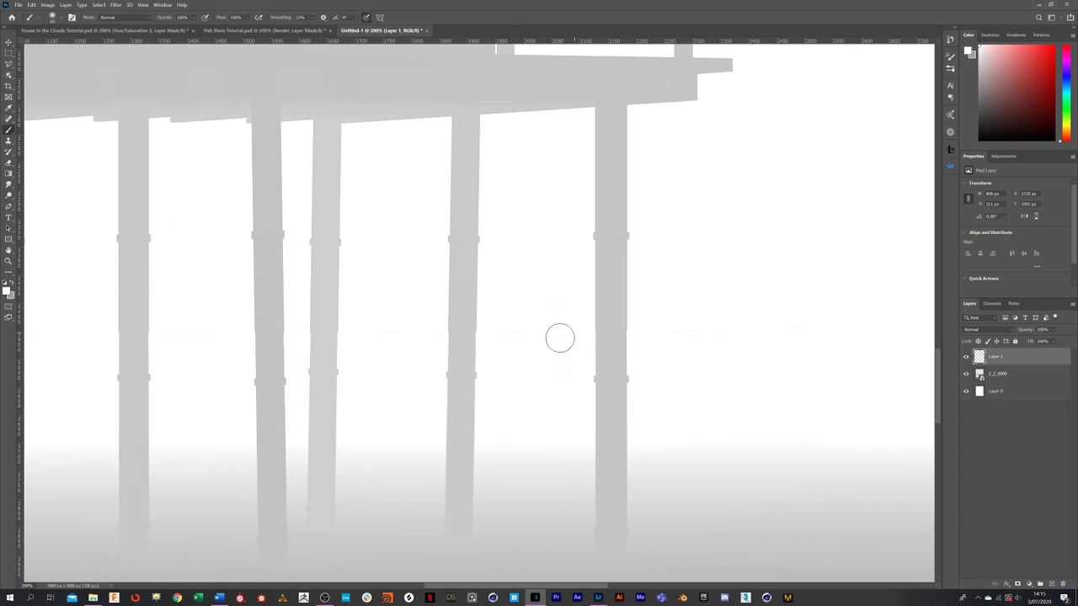
{"action": "left_click", "coordinate": [9, 262]}
{"action": "left_click", "coordinate": [63, 17]}
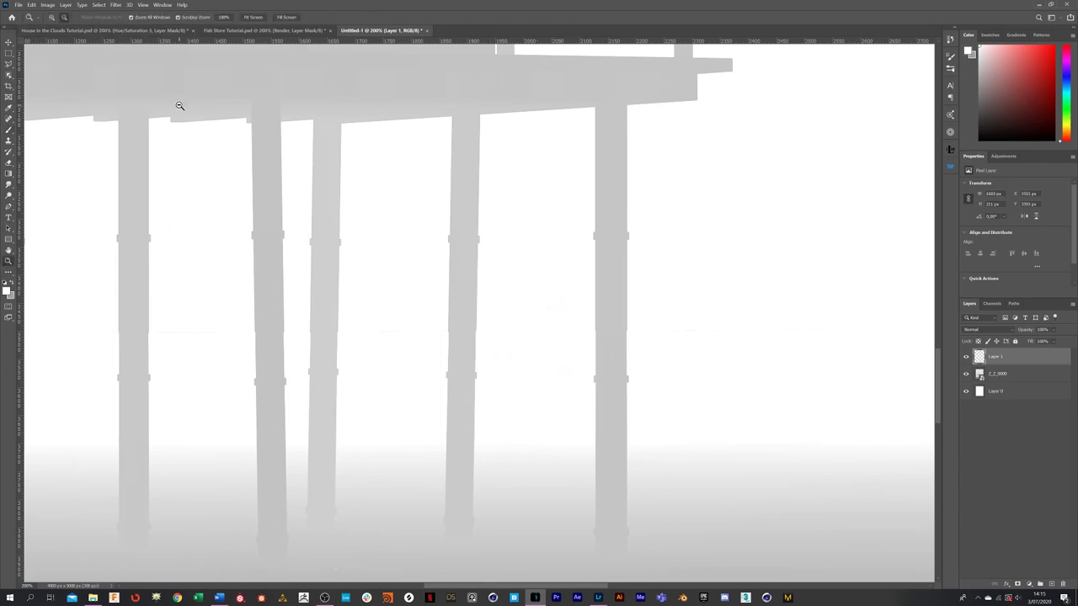
{"action": "left_click", "coordinate": [179, 108]}
{"action": "left_click", "coordinate": [179, 107]}
{"action": "left_click", "coordinate": [179, 108]}
{"action": "left_click", "coordinate": [179, 108]}
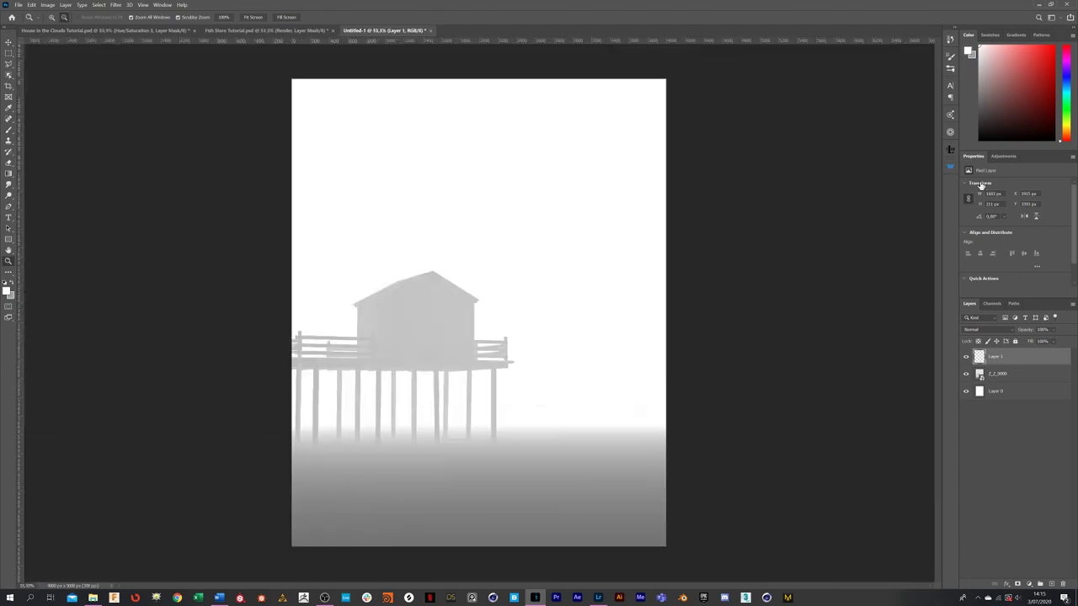
Add an Invert adjustment above the depth image, and a Brightness/Contrast adjustment with the brightness raised nearly to maximum
{"action": "left_click", "coordinate": [1002, 156]}
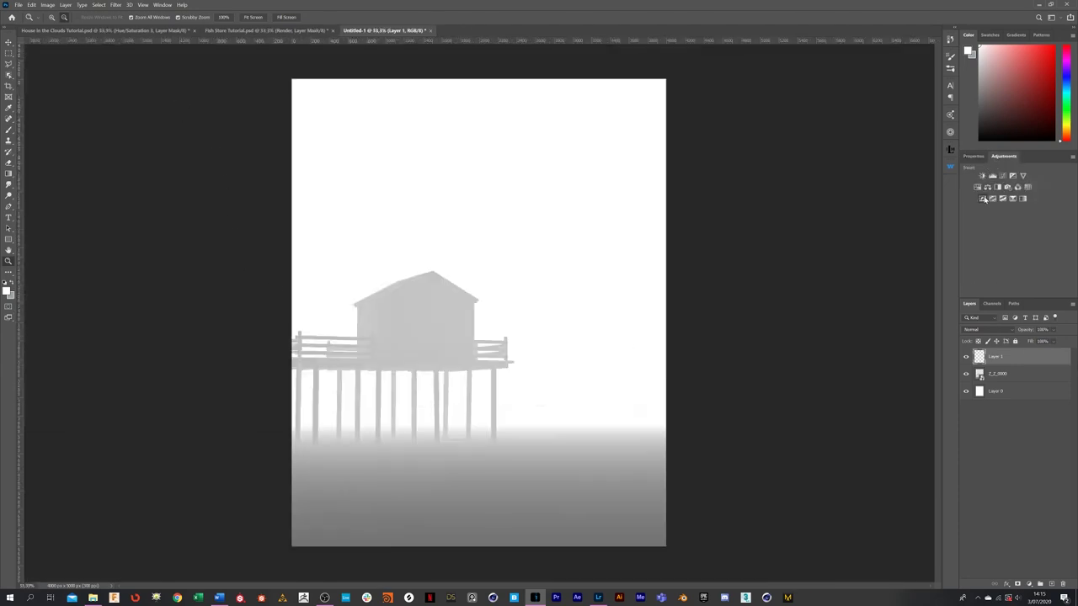
{"action": "left_click", "coordinate": [982, 198]}
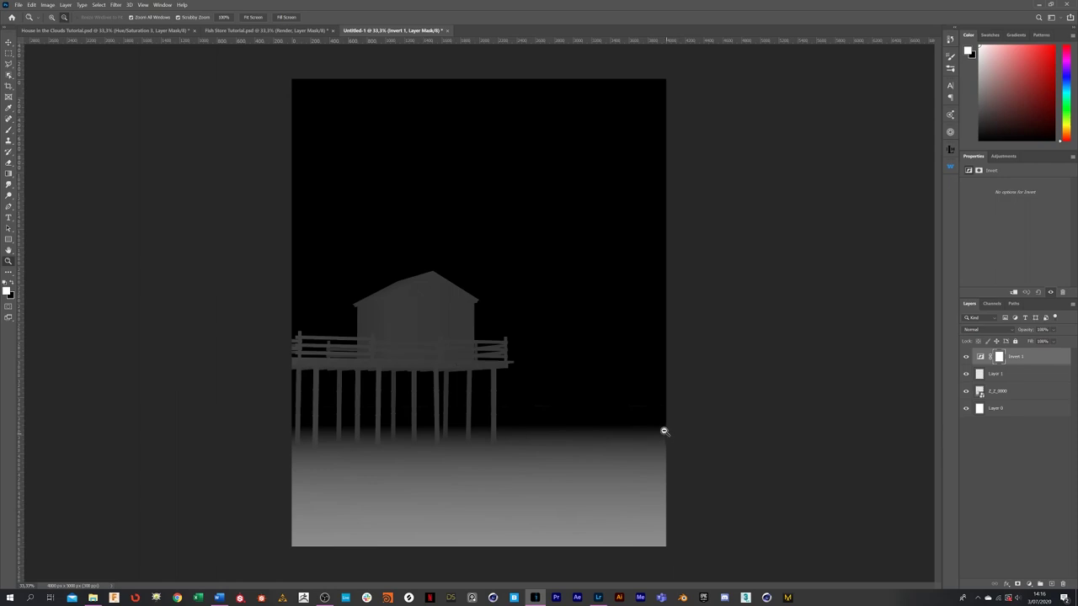
{"action": "left_click", "coordinate": [999, 159]}
{"action": "left_click", "coordinate": [981, 175]}
{"action": "left_click_drag", "start_coordinate": [1014, 209], "coordinate": [1060, 209]}
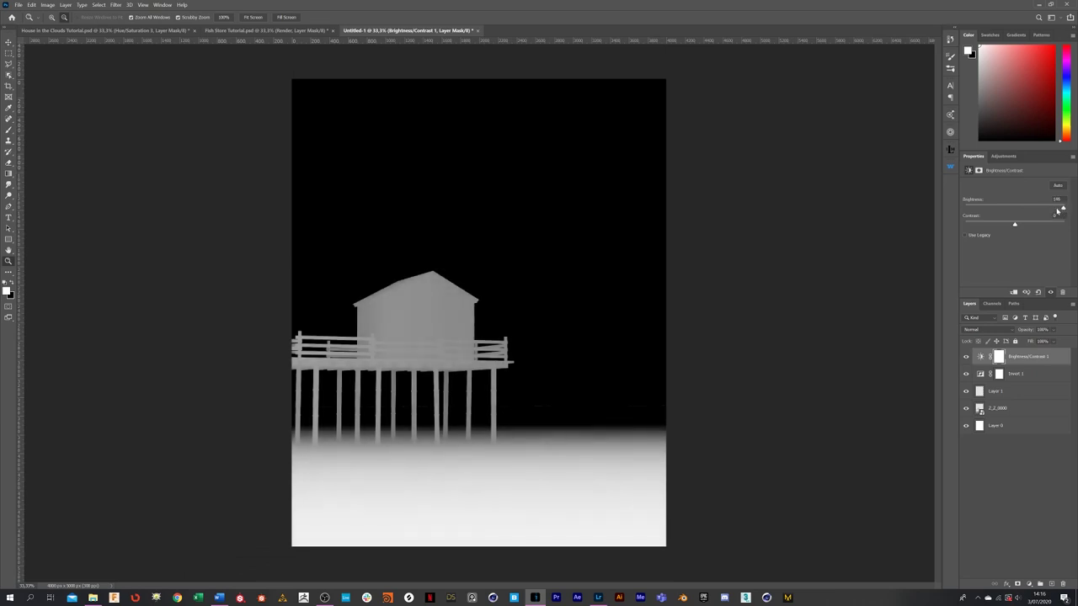
Select all layers from Brightness/Contrast 1 down to Layer 0 and merge them into one layer
{"action": "left_click", "coordinate": [1019, 428], "text": "shift"}
{"action": "right_click", "coordinate": [1020, 426]}
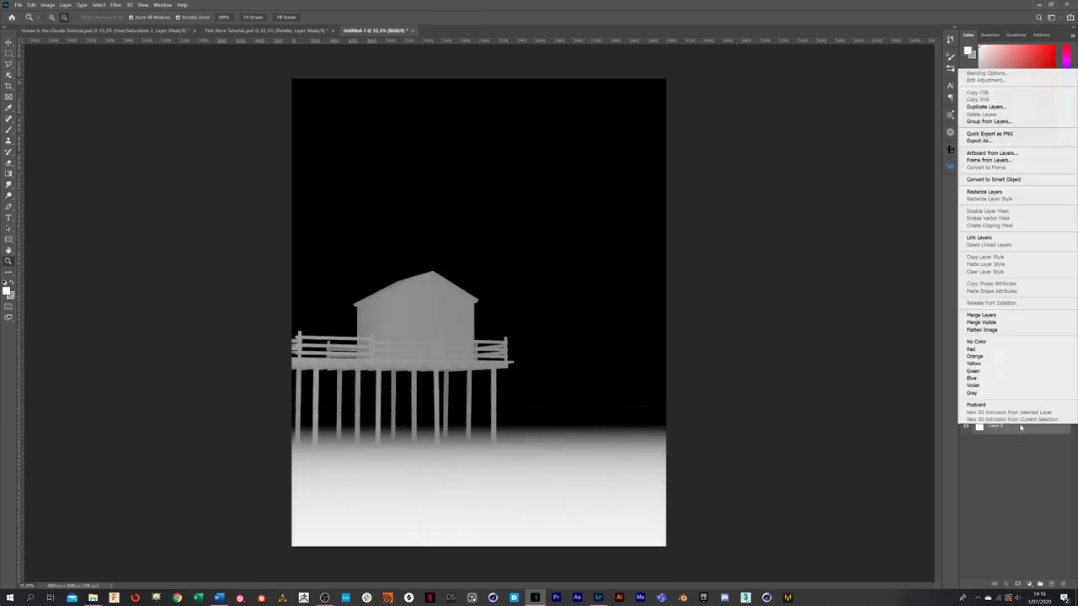
{"action": "left_click", "coordinate": [1011, 315]}
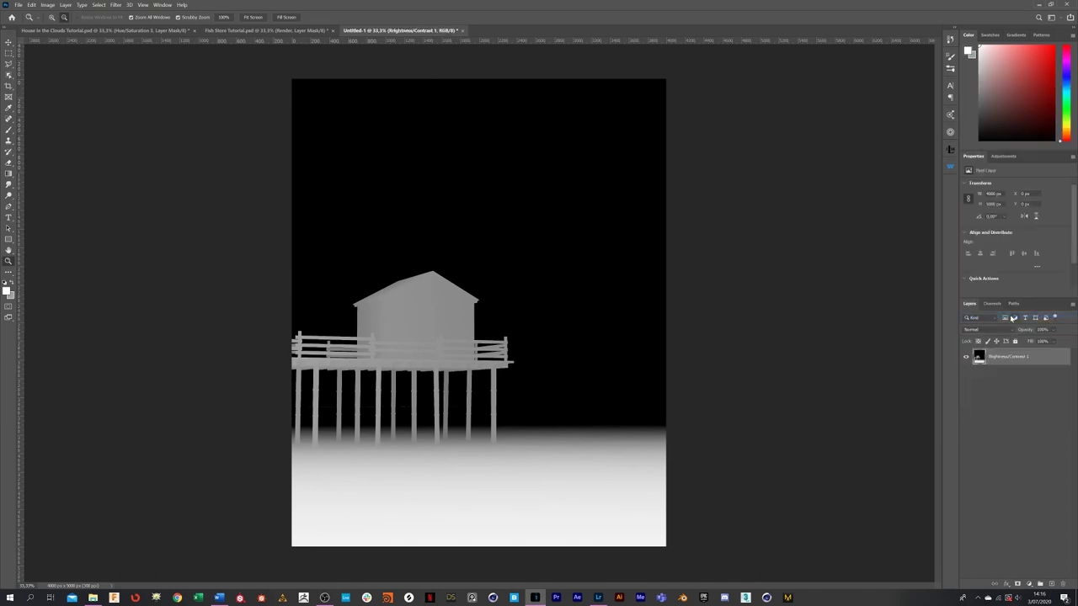
Select the entire canvas of the merged depth image and copy it
{"action": "left_click", "coordinate": [8, 54]}
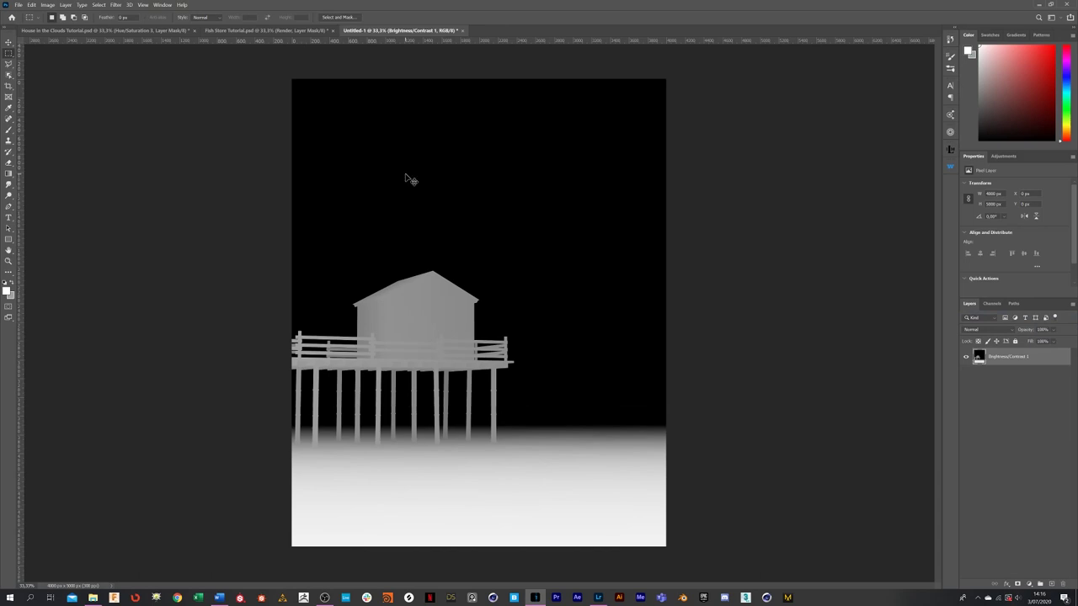
{"action": "key", "text": "ctrl+a"}
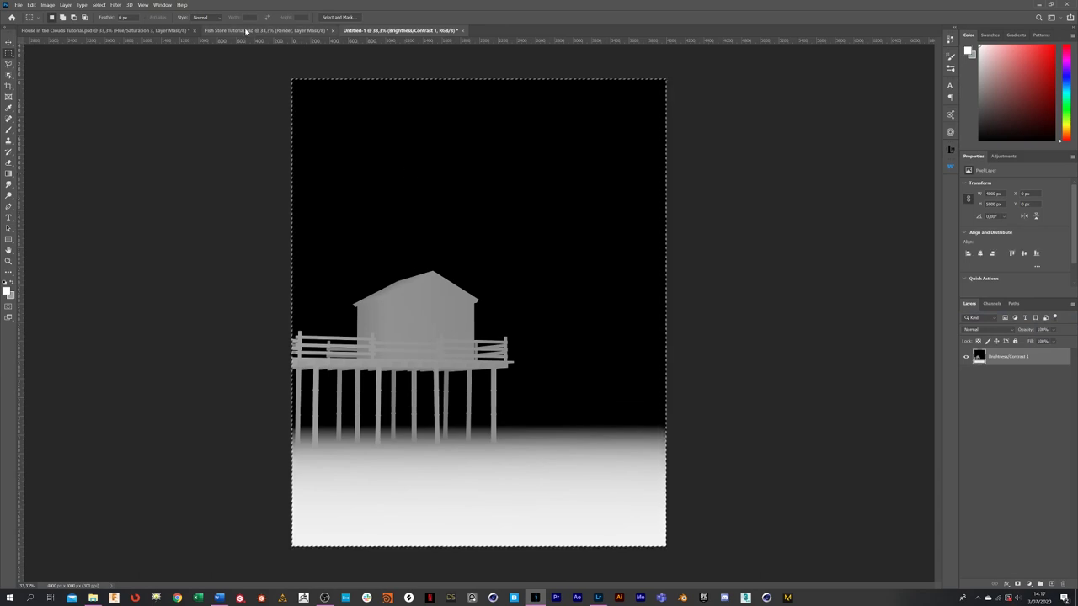
{"action": "left_click", "coordinate": [31, 4]}
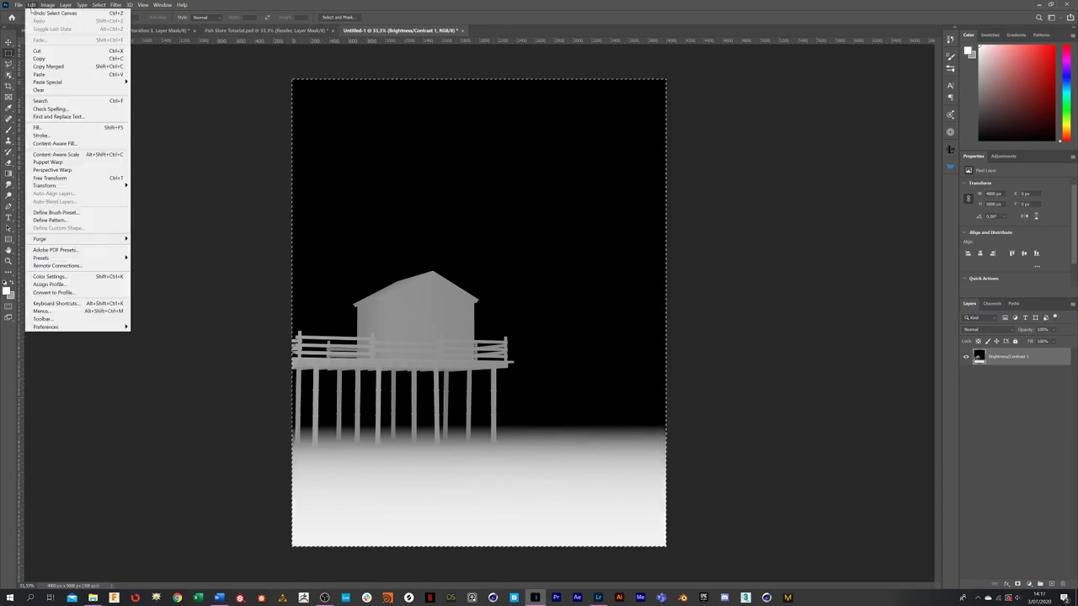
{"action": "left_click", "coordinate": [39, 58]}
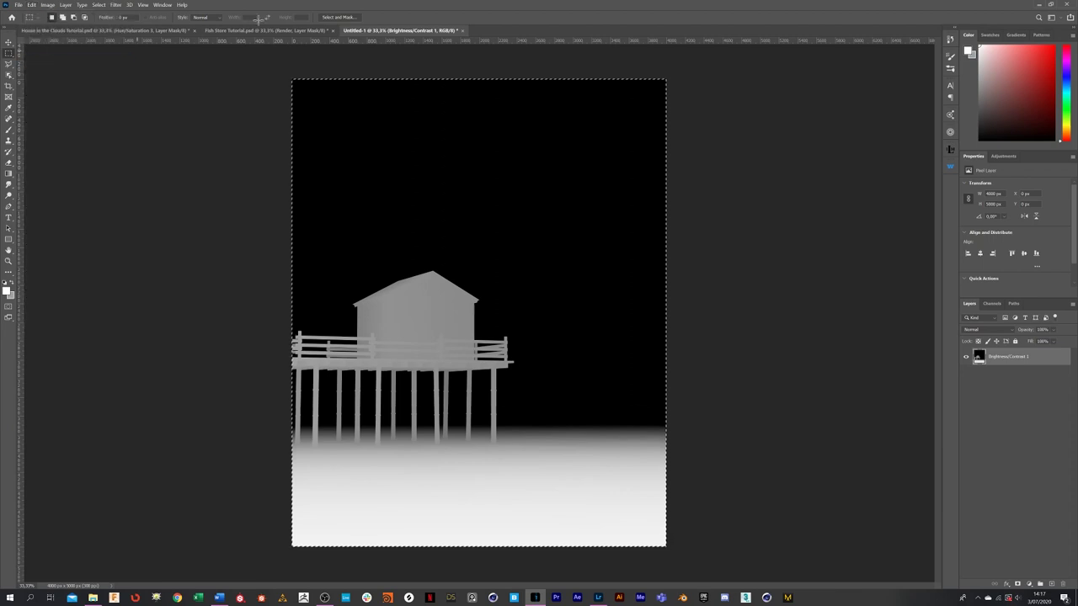
Display the Render layer's mask in Fish Store Tutorial.psd and try to paste the copied depth image into it
{"action": "left_click", "coordinate": [253, 31]}
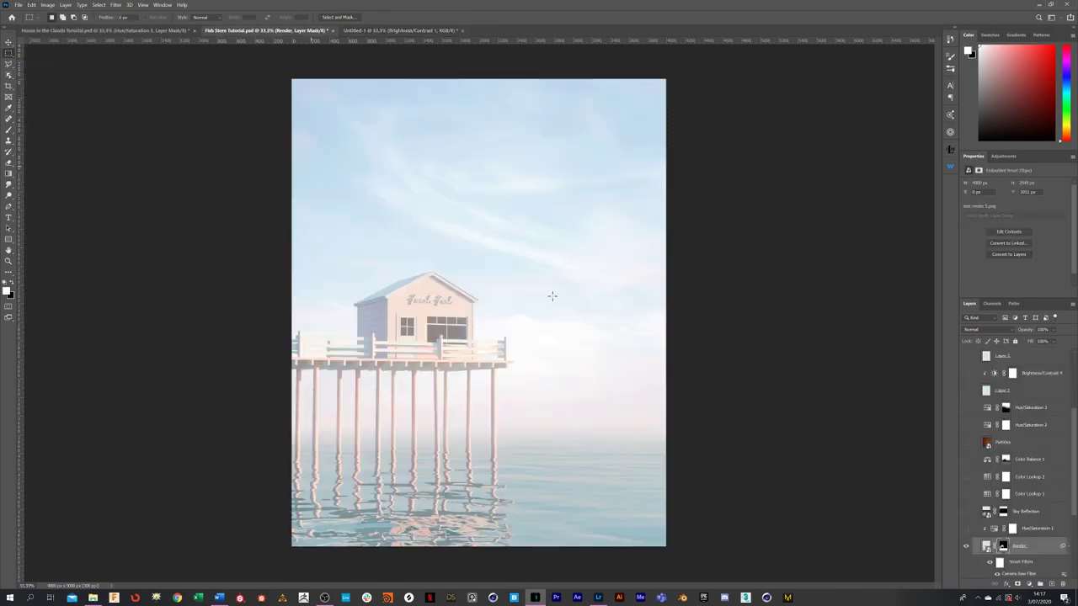
{"action": "scroll", "coordinate": [1003, 483], "scroll_direction": "down", "scroll_amount": 3}
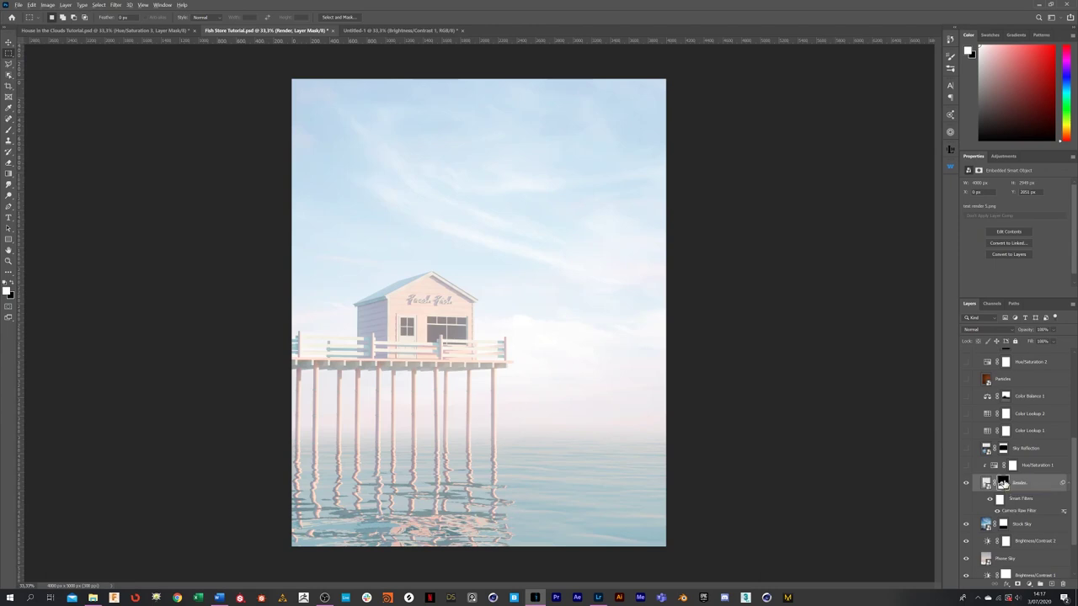
{"action": "left_click", "coordinate": [1002, 483], "text": "alt"}
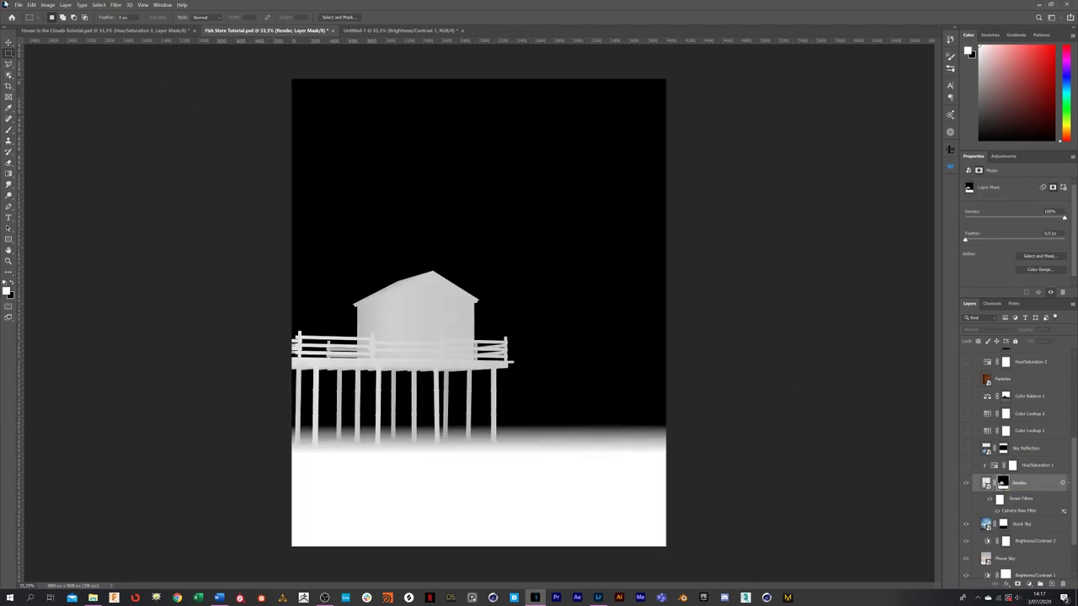
{"action": "left_click", "coordinate": [31, 5]}
{"action": "left_click", "coordinate": [38, 77]}
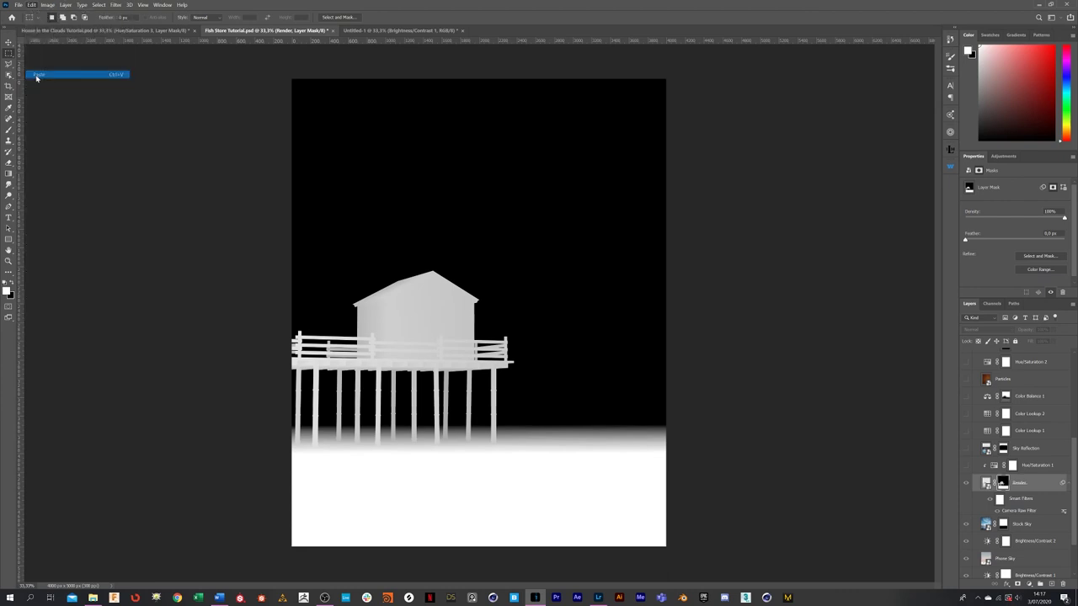
{"action": "left_click", "coordinate": [108, 105]}
Revisit the merged depth image, and return the Fish Store document from the Render mask view to the normal image
{"action": "left_click", "coordinate": [362, 31]}
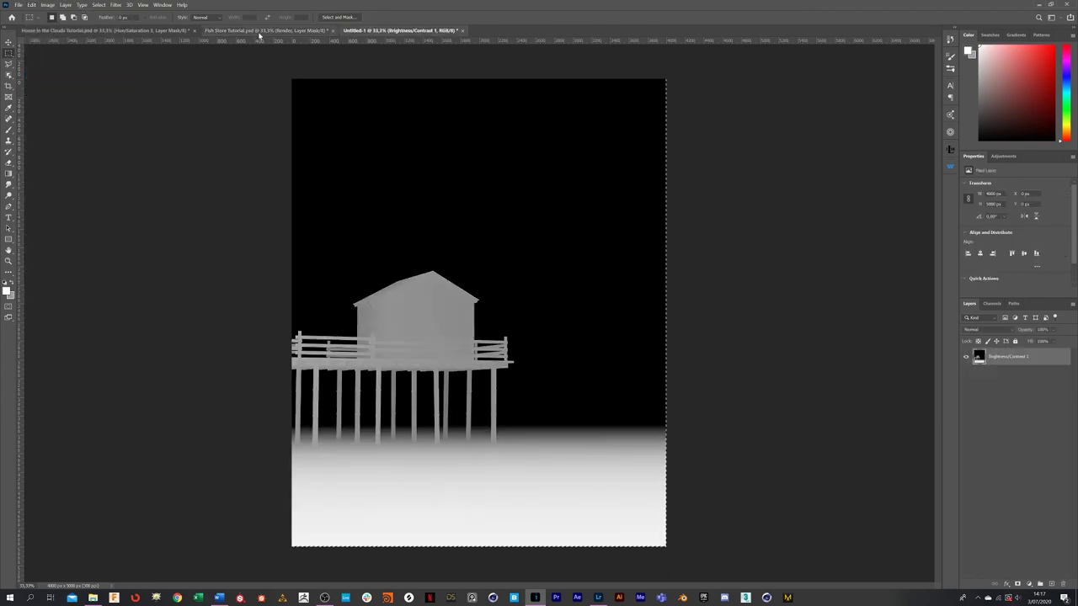
{"action": "key", "text": "ctrl+a"}
{"action": "key", "text": "ctrl+v"}
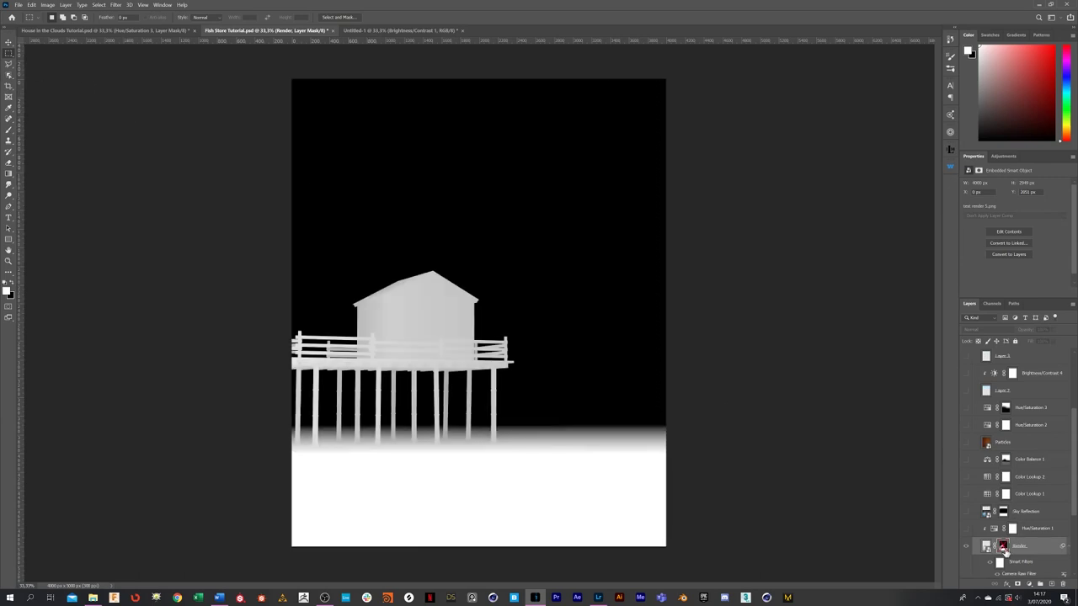
{"action": "left_click", "coordinate": [1002, 547]}
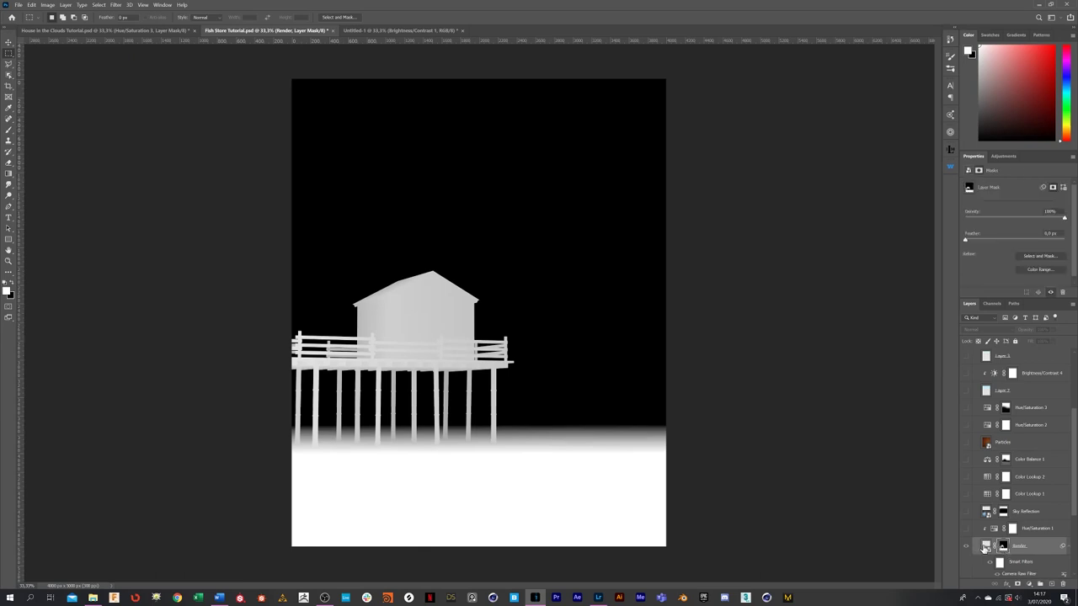
{"action": "left_click", "coordinate": [987, 546]}
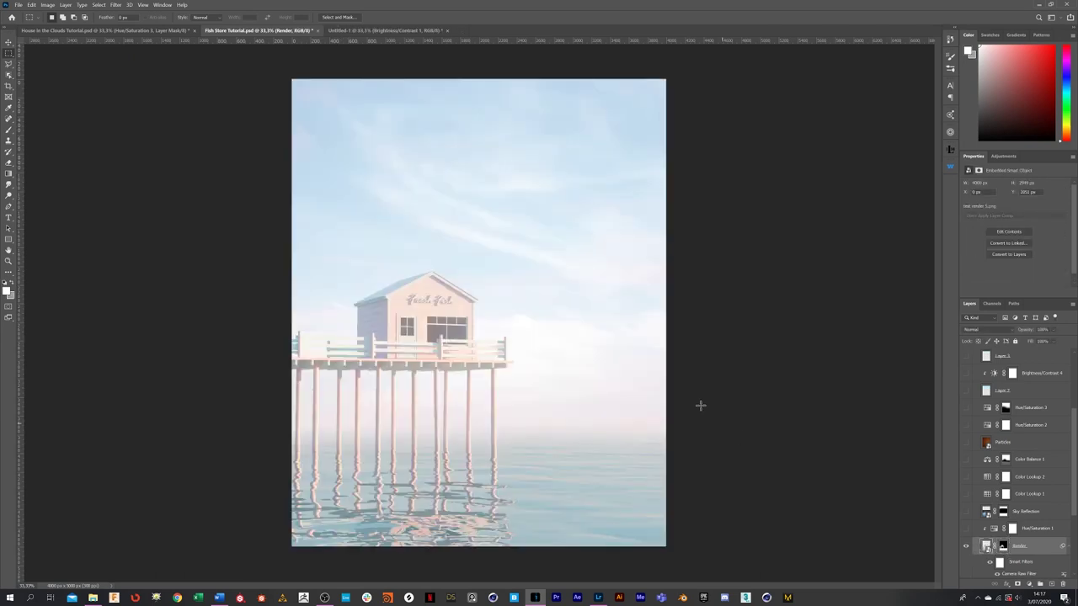
Turn on the Hue/Saturation 1 layer clipped to Render and show its settings
{"action": "scroll", "coordinate": [1066, 568], "scroll_direction": "down", "scroll_amount": 1}
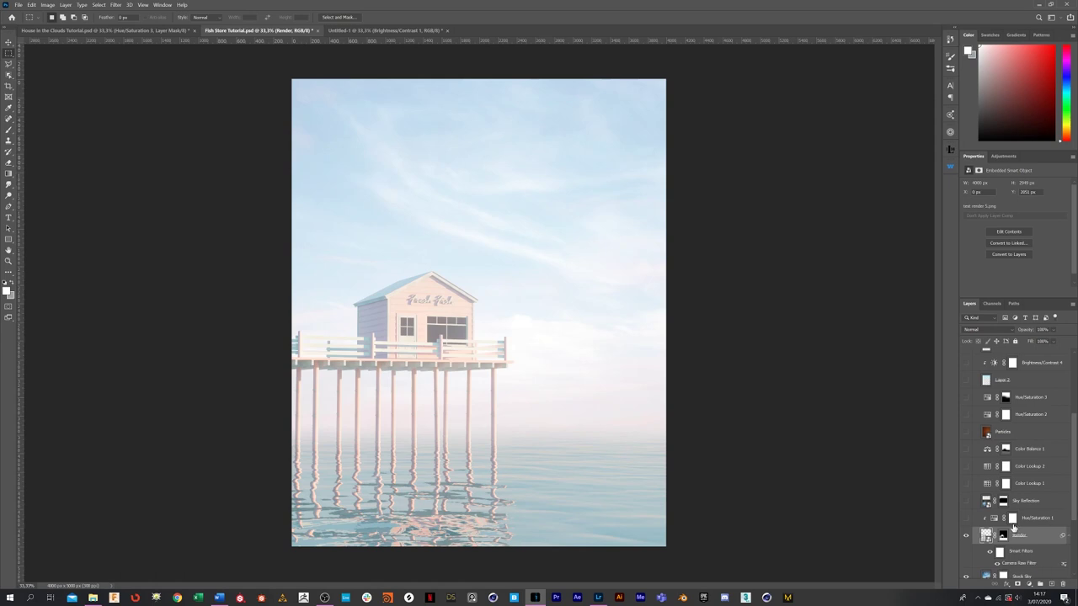
{"action": "left_click", "coordinate": [1002, 536]}
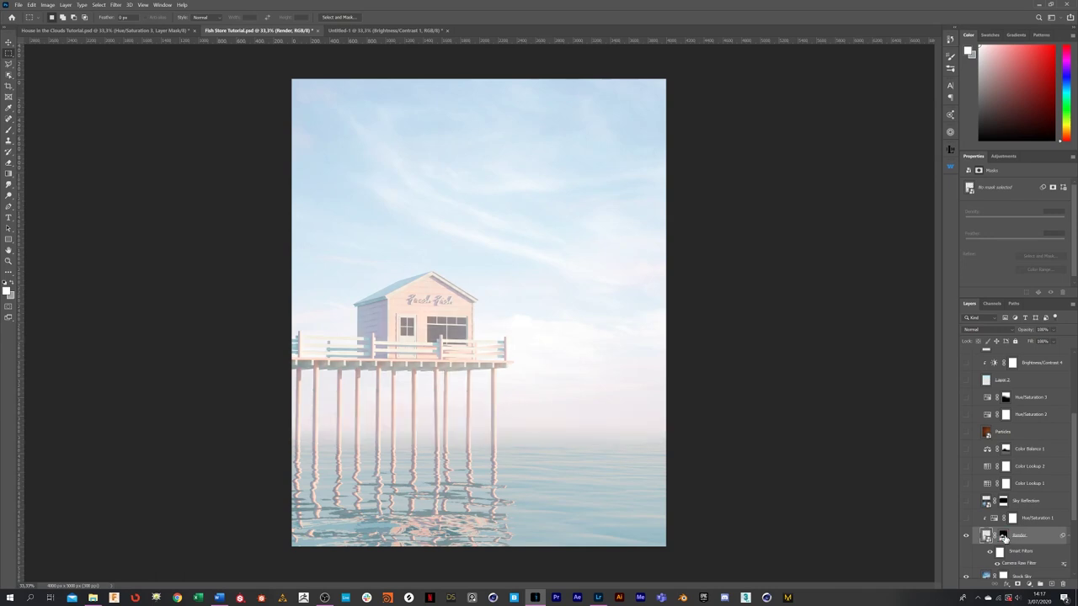
{"action": "scroll", "coordinate": [1069, 492], "scroll_direction": "down", "scroll_amount": 3}
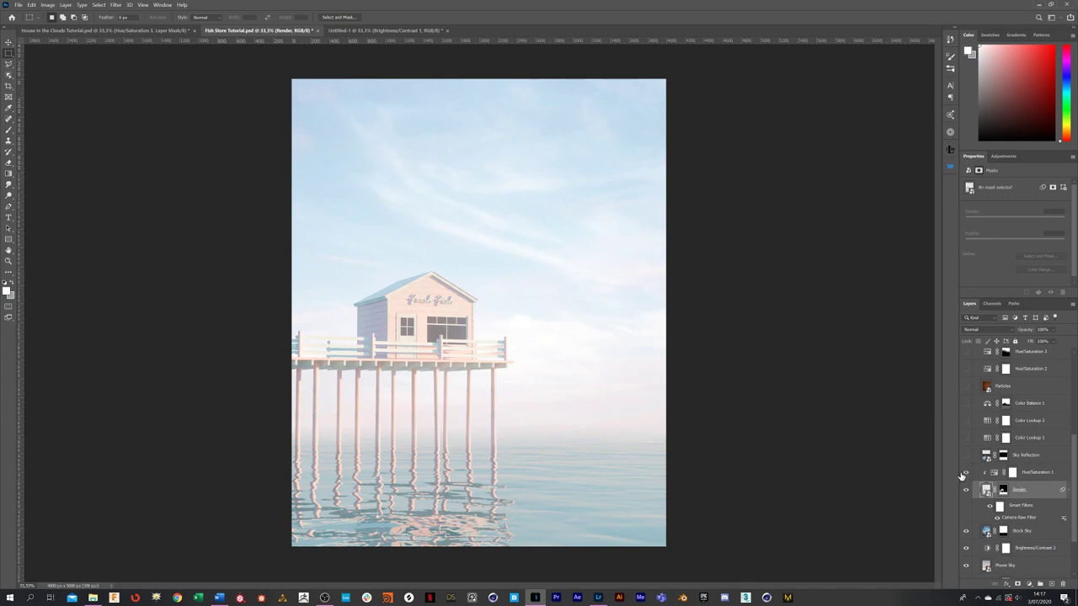
{"action": "left_click", "coordinate": [1039, 476]}
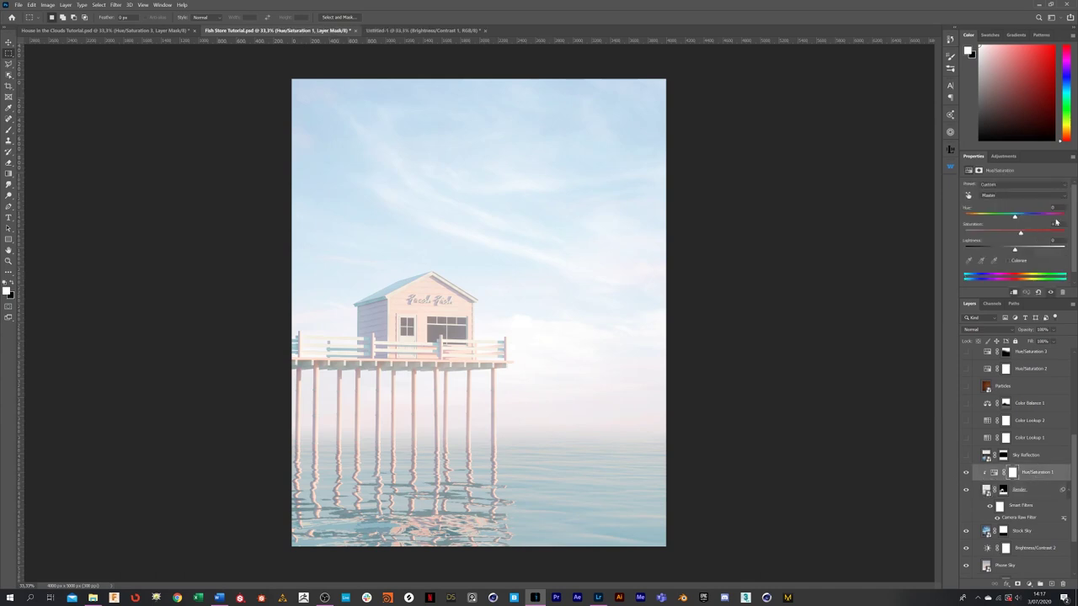
Turn on the Sky Reflection layer and toggle its visibility to compare the water with and without it
{"action": "left_click", "coordinate": [977, 455]}
{"action": "left_click", "coordinate": [966, 455]}
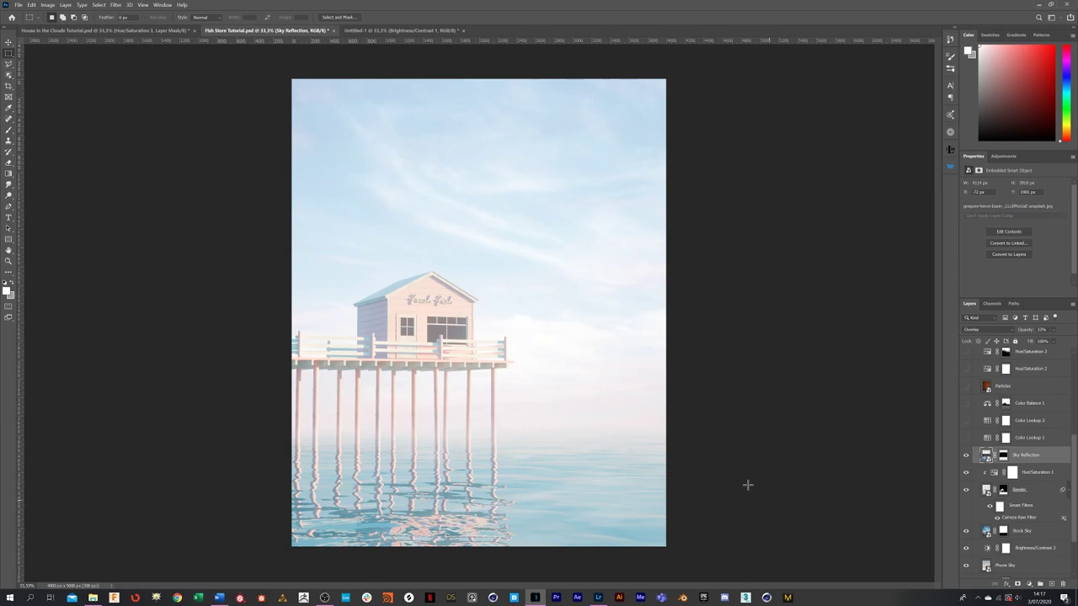
{"action": "left_click", "coordinate": [966, 455]}
{"action": "left_click", "coordinate": [966, 456]}
Turn on the two Color Lookup layers above Sky Reflection, showing the lower one's 3DLUT setting
{"action": "scroll", "coordinate": [987, 508], "scroll_direction": "up", "scroll_amount": 2}
{"action": "left_click", "coordinate": [1029, 469]}
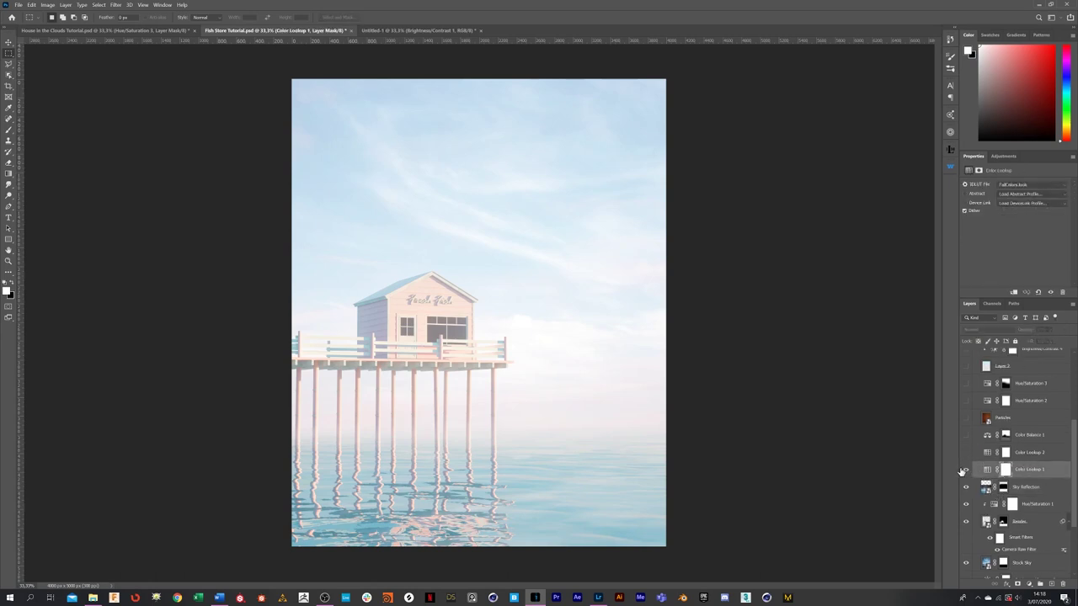
{"action": "left_click", "coordinate": [965, 469]}
{"action": "left_click", "coordinate": [966, 452]}
Review the Highlights and Midtones settings of Color Balance 1, and turn the layer on, keeping its opacity at 100%
{"action": "left_click", "coordinate": [1025, 435]}
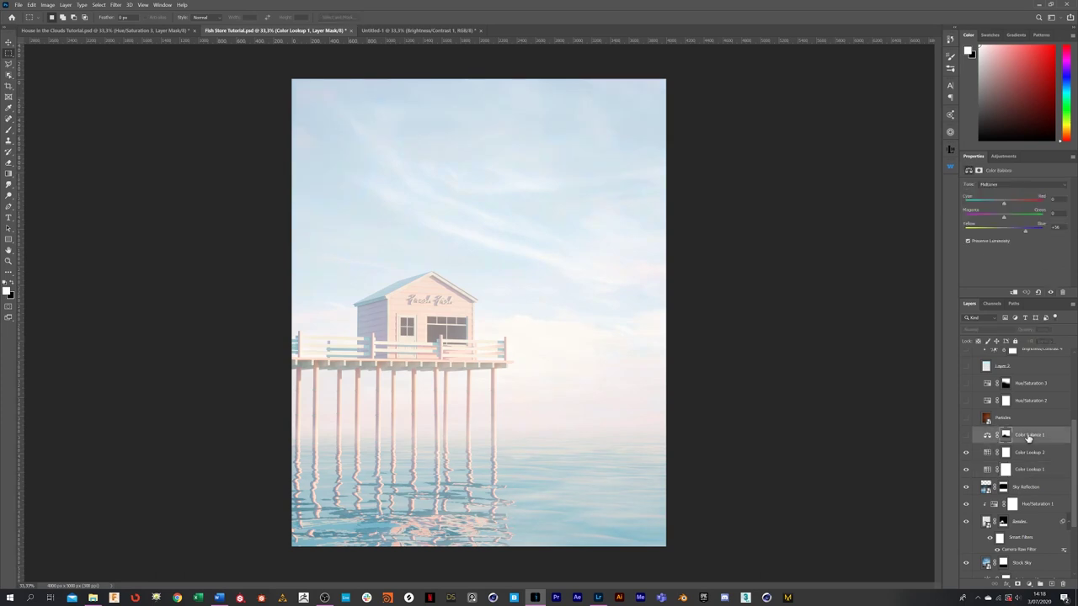
{"action": "left_click", "coordinate": [994, 185]}
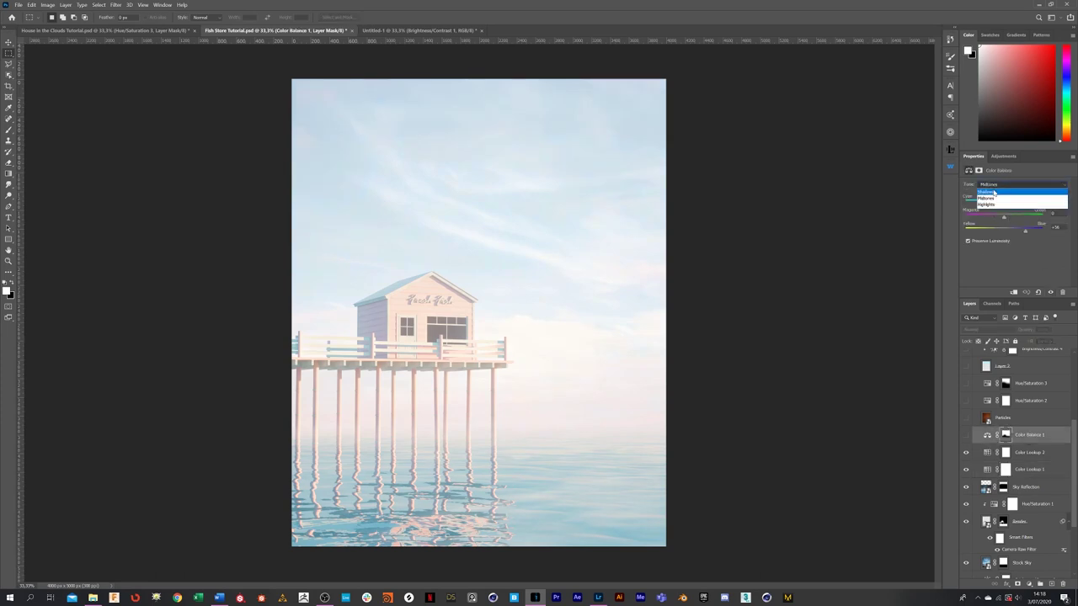
{"action": "left_click", "coordinate": [995, 206]}
{"action": "left_click", "coordinate": [994, 186]}
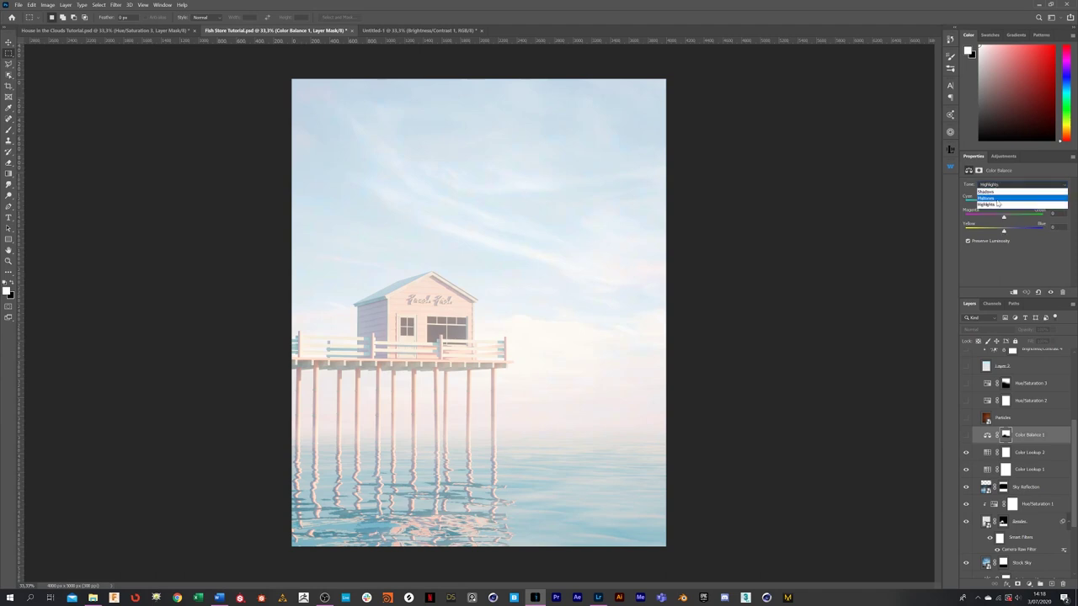
{"action": "left_click", "coordinate": [986, 198]}
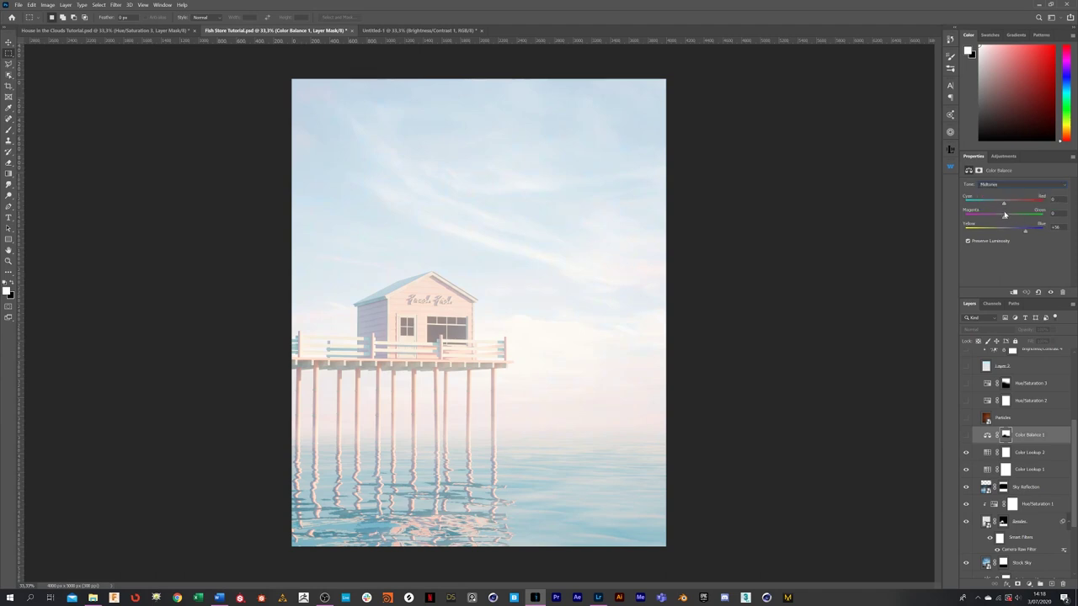
{"action": "left_click", "coordinate": [965, 435]}
{"action": "left_click", "coordinate": [1052, 330]}
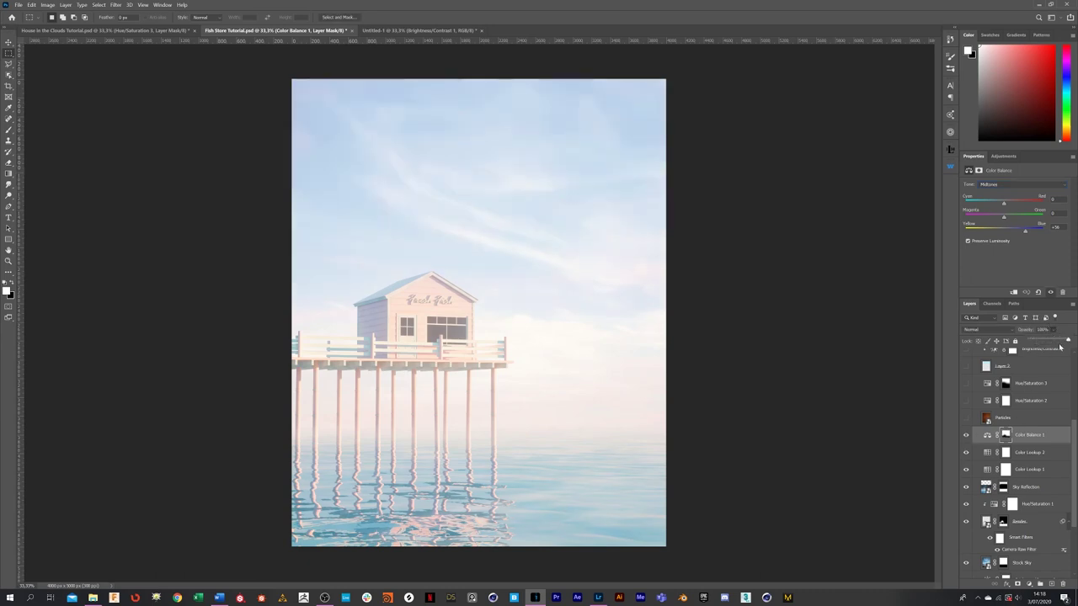
{"action": "left_click", "coordinate": [1007, 180]}
Select the Particles layer above Color Balance 1 and turn it on
{"action": "scroll", "coordinate": [973, 485], "scroll_direction": "up", "scroll_amount": 3}
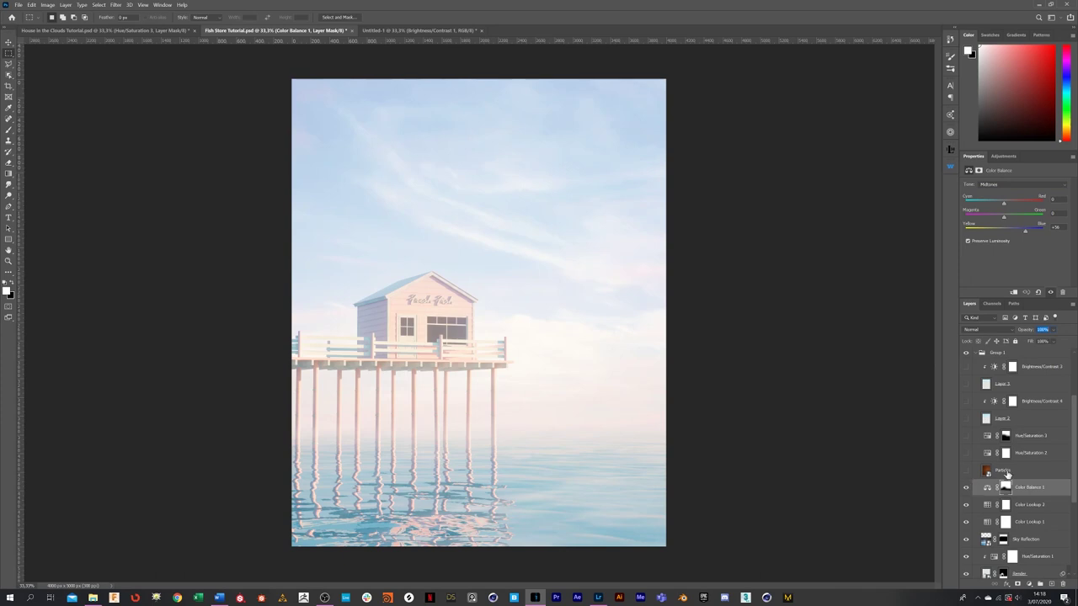
{"action": "left_click", "coordinate": [987, 473]}
{"action": "left_click", "coordinate": [966, 471]}
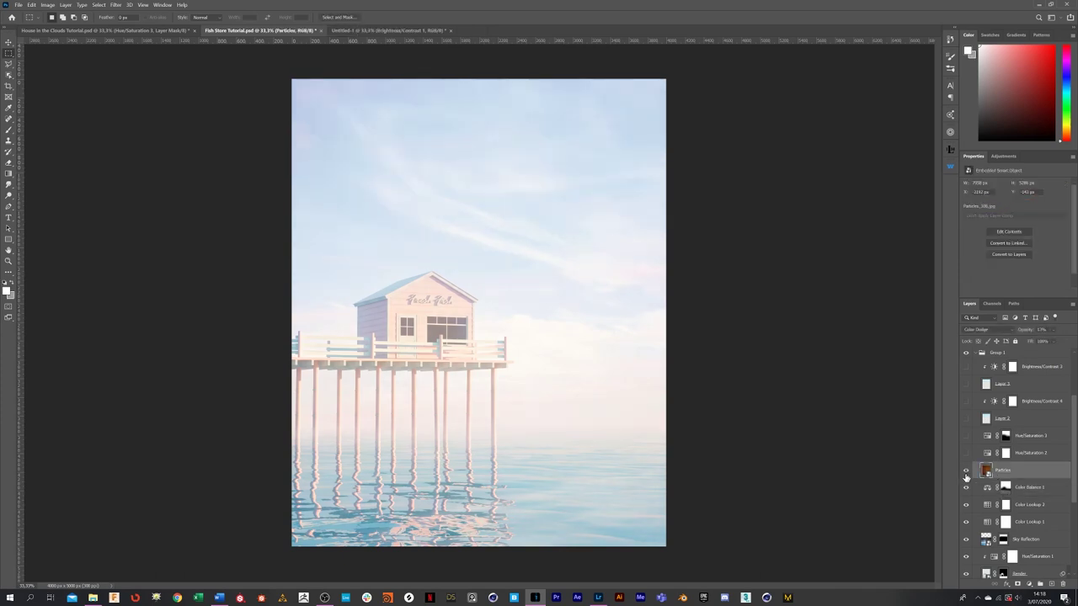
Preview the Particles texture with Normal blending at 100% opacity, and restore the layer to Color Dodge at 13% opacity
{"action": "left_click", "coordinate": [981, 330]}
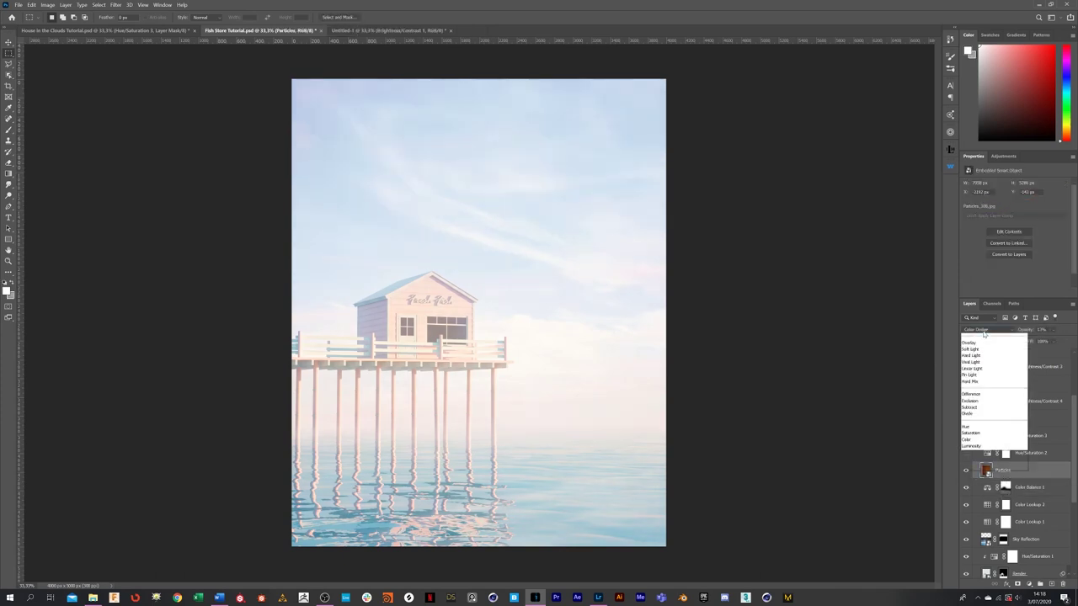
{"action": "left_click", "coordinate": [982, 336]}
{"action": "left_click", "coordinate": [1053, 331]}
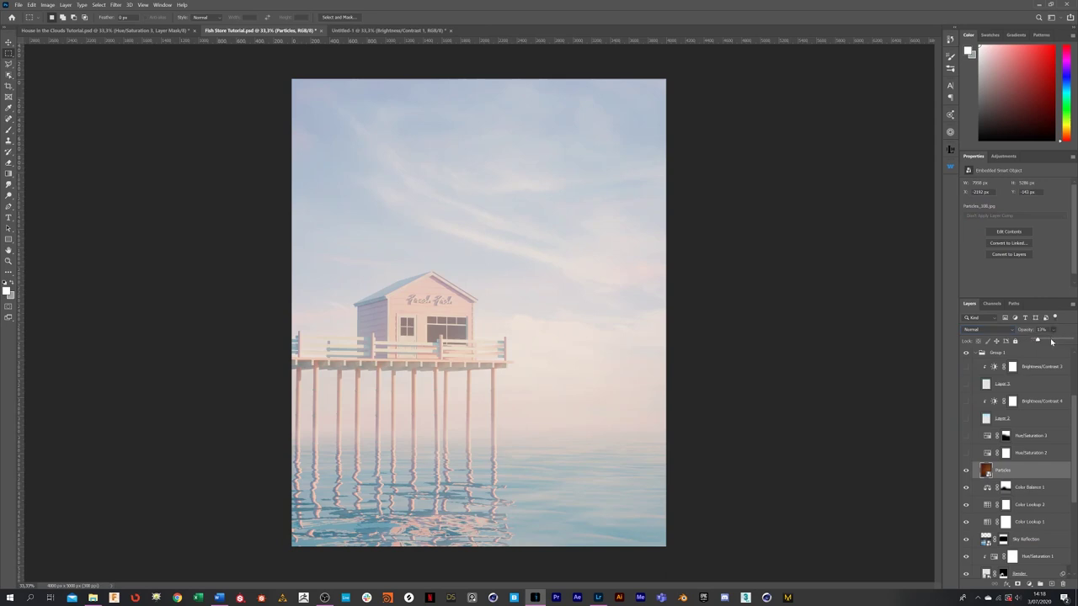
{"action": "left_click_drag", "start_coordinate": [1070, 339], "coordinate": [1070, 339]}
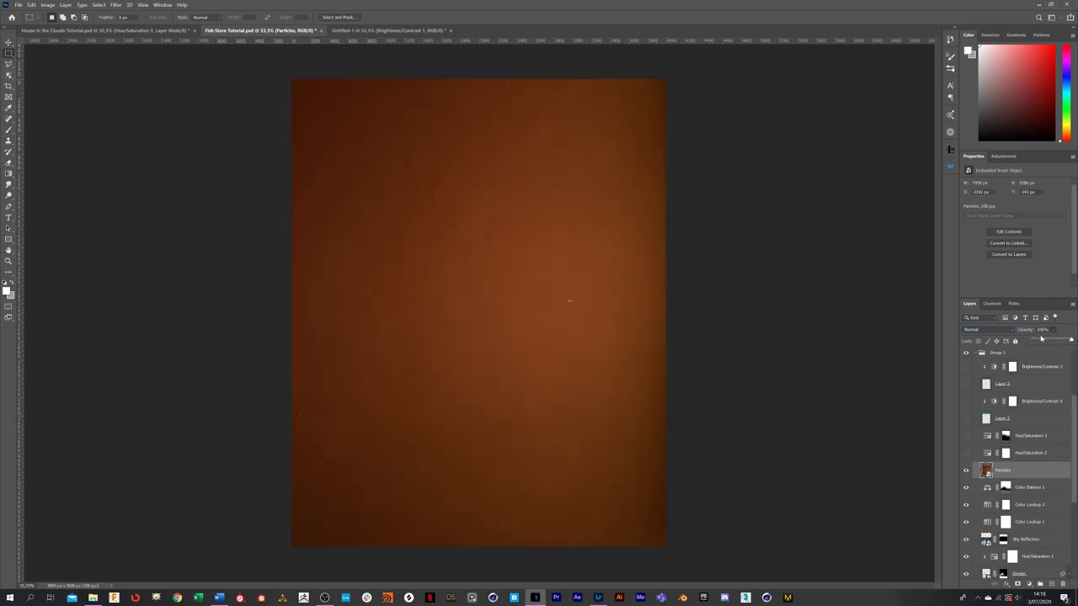
{"action": "key", "text": "1"}
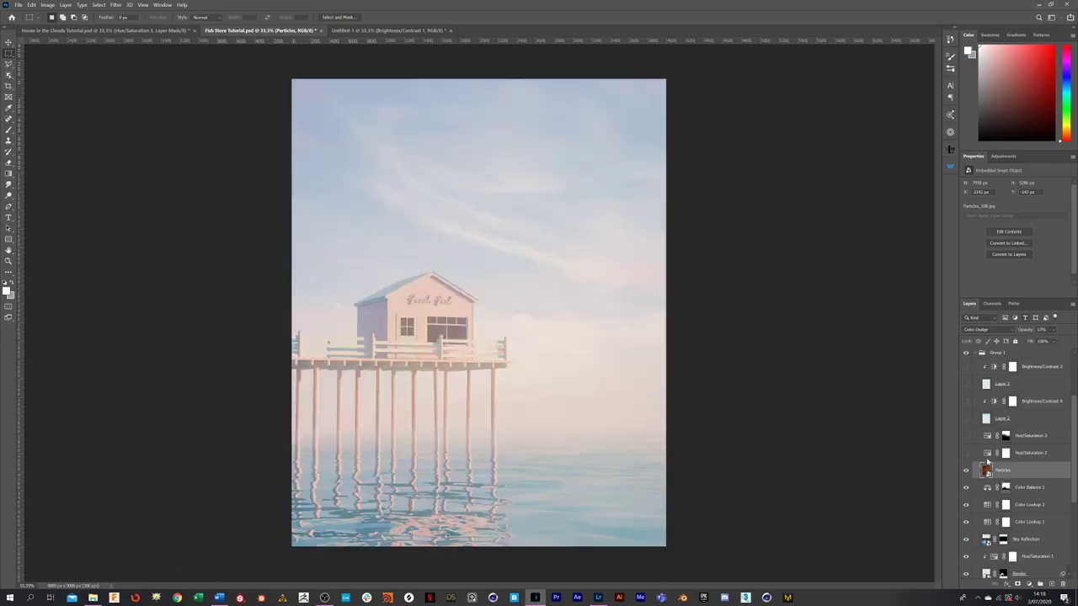
{"action": "left_click", "coordinate": [966, 471]}
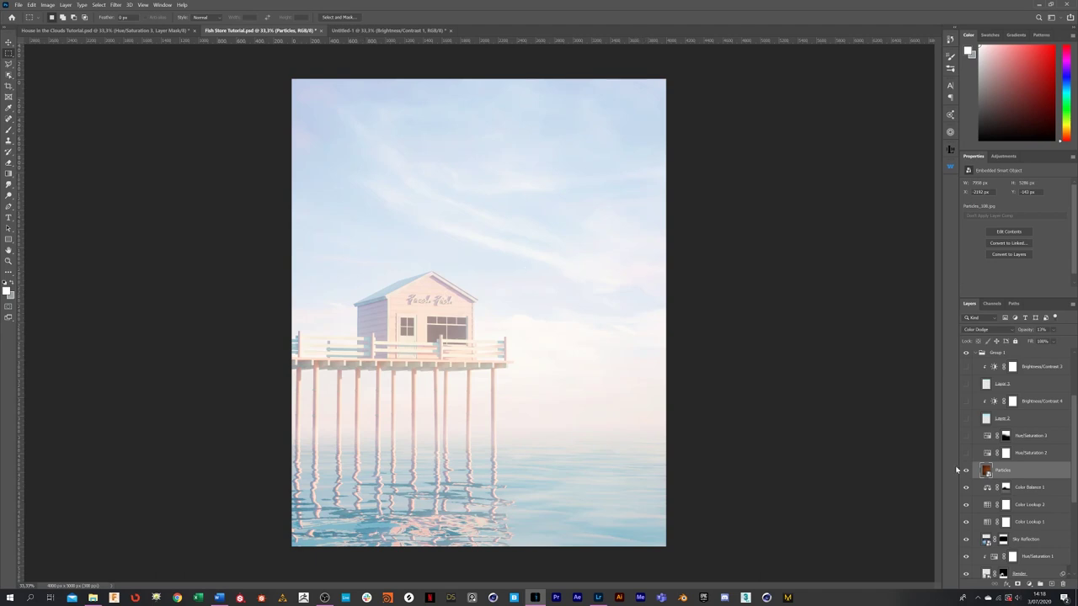
Turn on the Hue/Saturation 2 and Hue/Saturation 3 layers above Particles, showing the lower one's adjustment settings
{"action": "left_click", "coordinate": [1005, 453]}
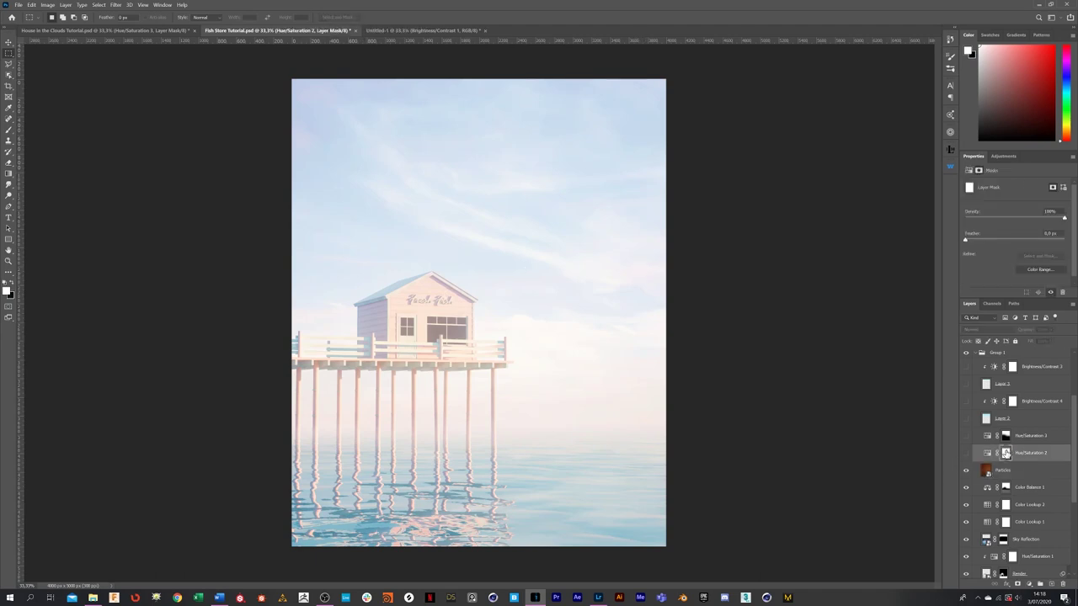
{"action": "left_click", "coordinate": [965, 456]}
{"action": "left_click", "coordinate": [965, 456]}
{"action": "left_click", "coordinate": [966, 455]}
{"action": "left_click", "coordinate": [1041, 455]}
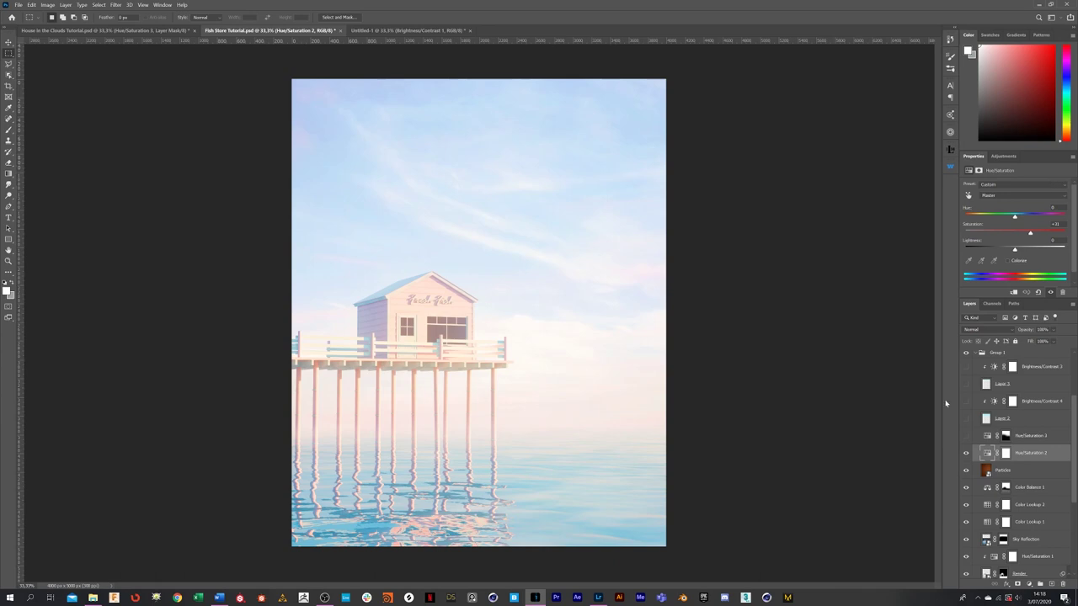
{"action": "left_click", "coordinate": [1025, 437]}
{"action": "left_click", "coordinate": [966, 438]}
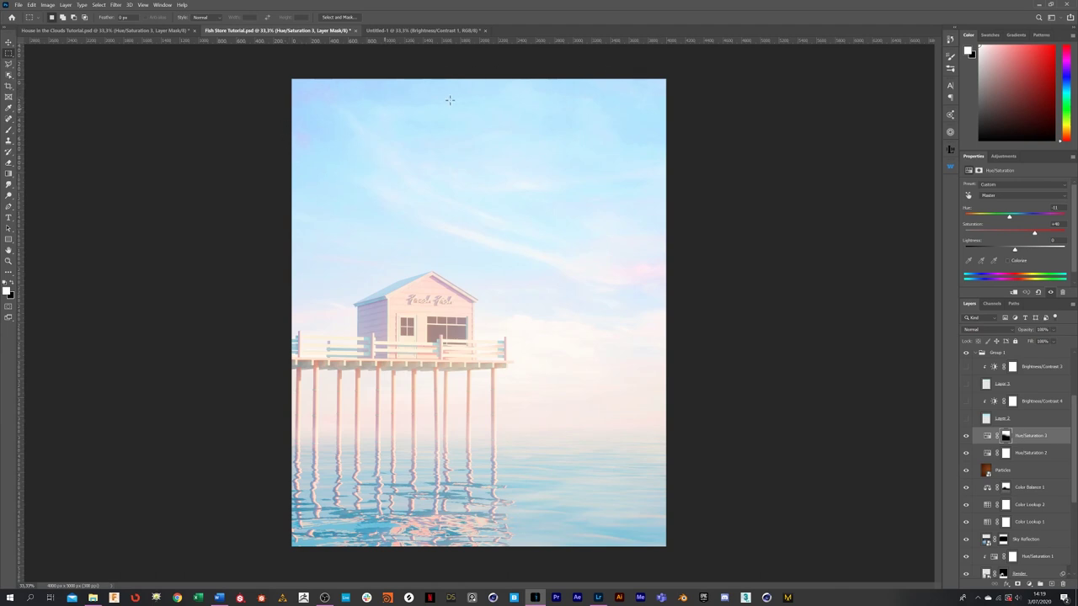
Turn on Layer 2 and Layer 3 at the top of Group 1, together with their clipped Brightness/Contrast layers
{"action": "left_click", "coordinate": [1026, 421]}
{"action": "left_click", "coordinate": [965, 418]}
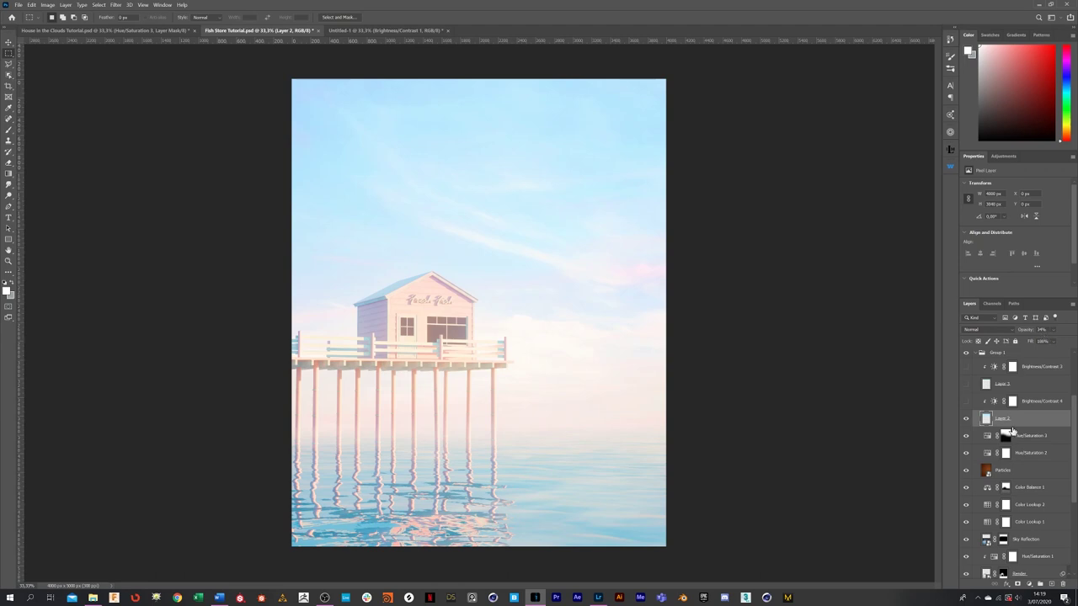
{"action": "scroll", "coordinate": [999, 426], "scroll_direction": "up", "scroll_amount": 1}
{"action": "left_click", "coordinate": [965, 416]}
{"action": "left_click", "coordinate": [1044, 416]}
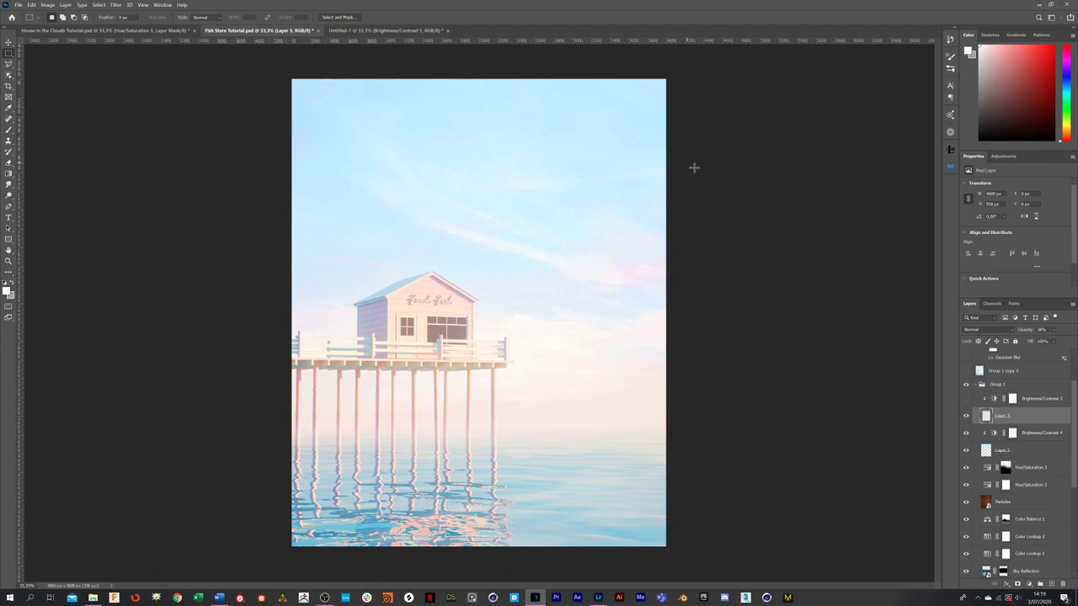
{"action": "left_click", "coordinate": [1029, 399]}
{"action": "left_click", "coordinate": [966, 399]}
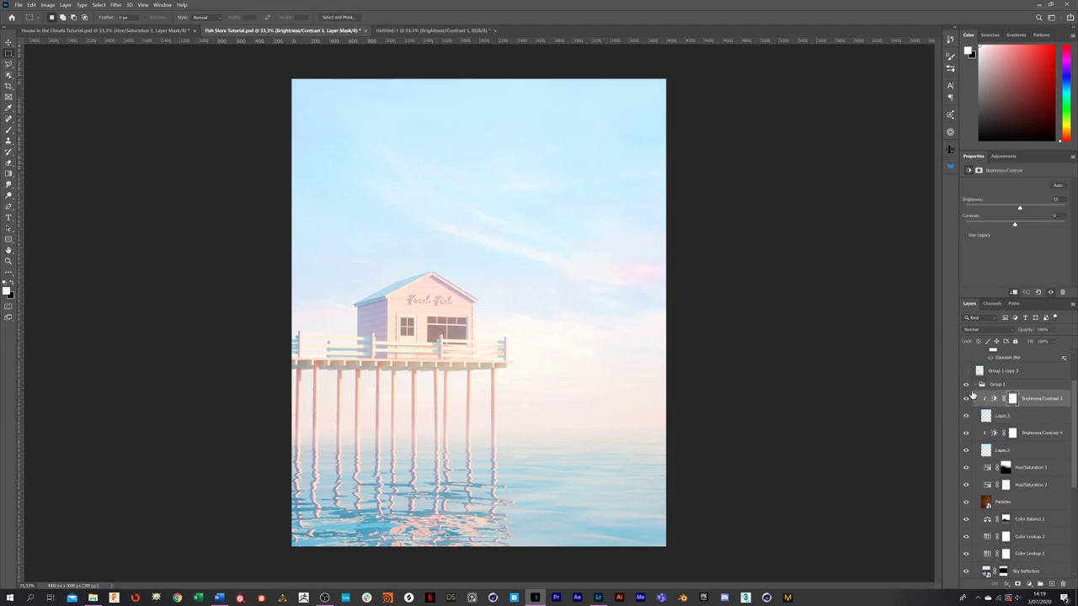
Collapse Group 1 and look over its duplicate, merge and Smart Object commands without applying any
{"action": "left_click", "coordinate": [975, 387]}
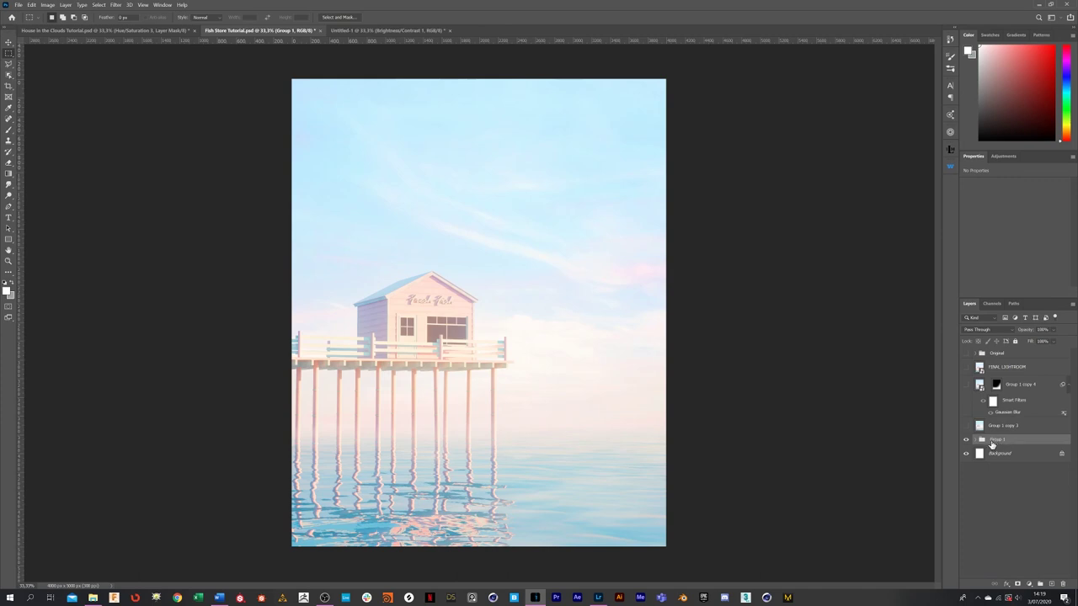
{"action": "left_click", "coordinate": [975, 440]}
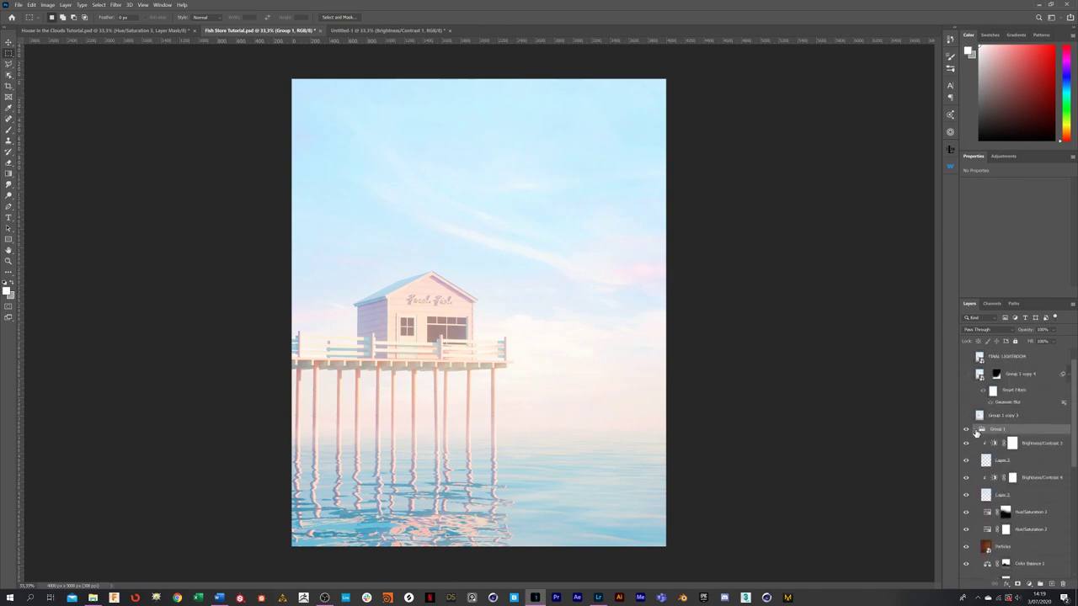
{"action": "right_click", "coordinate": [983, 430]}
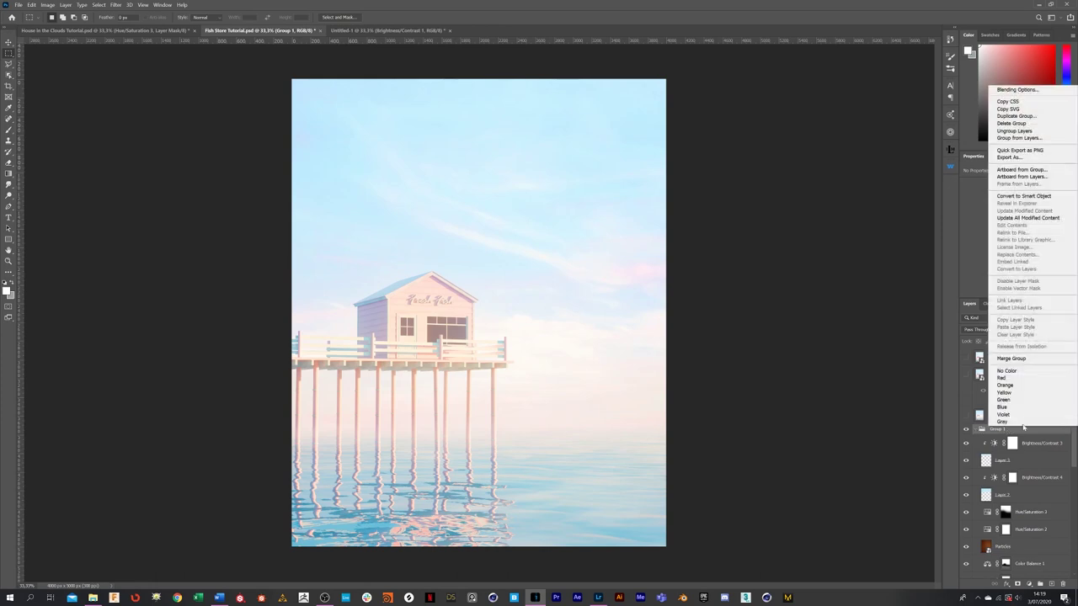
{"action": "left_click", "coordinate": [977, 431]}
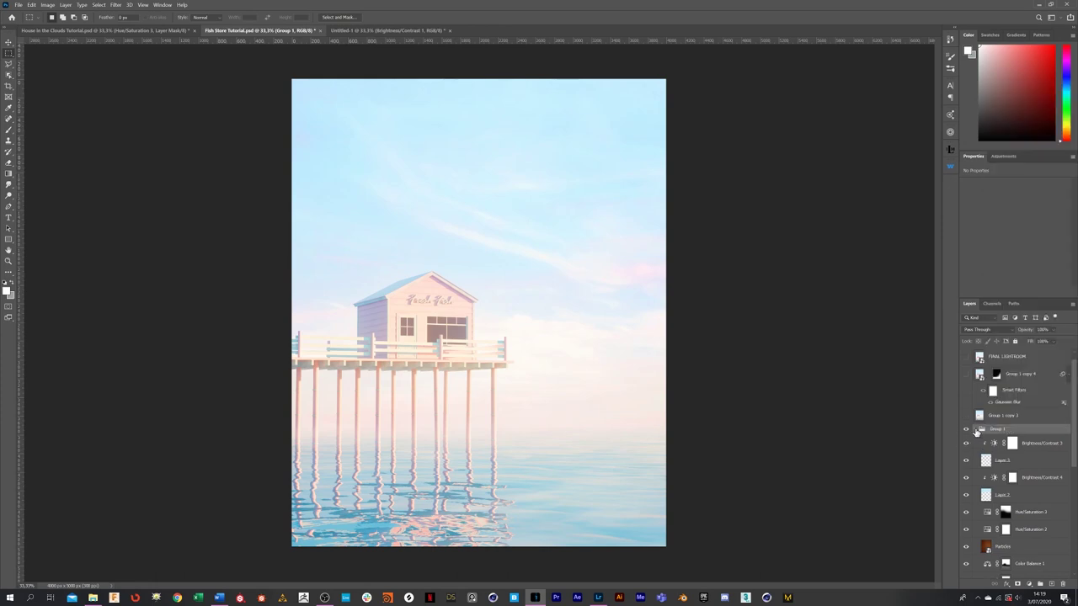
{"action": "left_click", "coordinate": [978, 431]}
{"action": "right_click", "coordinate": [1016, 441]}
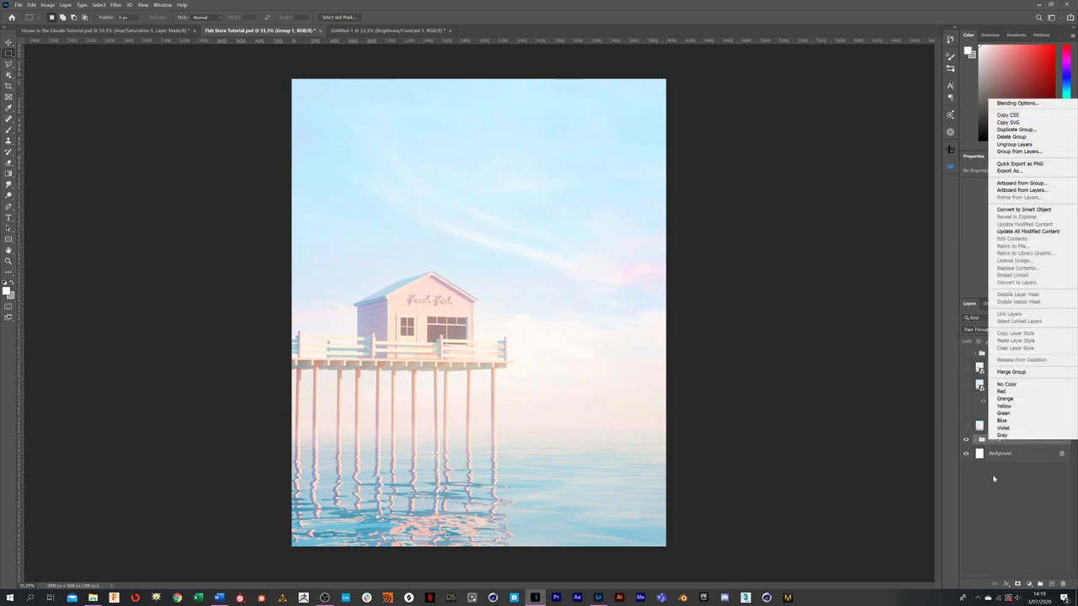
{"action": "left_click", "coordinate": [994, 471]}
{"action": "left_click", "coordinate": [1004, 427]}
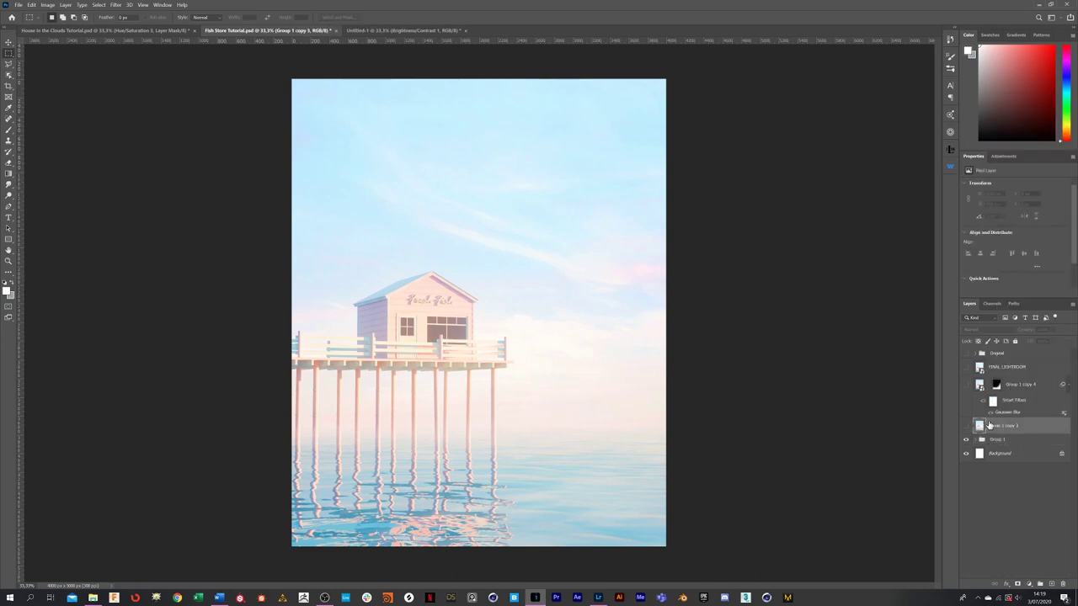
{"action": "left_click", "coordinate": [1007, 444]}
{"action": "right_click", "coordinate": [1007, 444]}
{"action": "left_click", "coordinate": [1014, 454]}
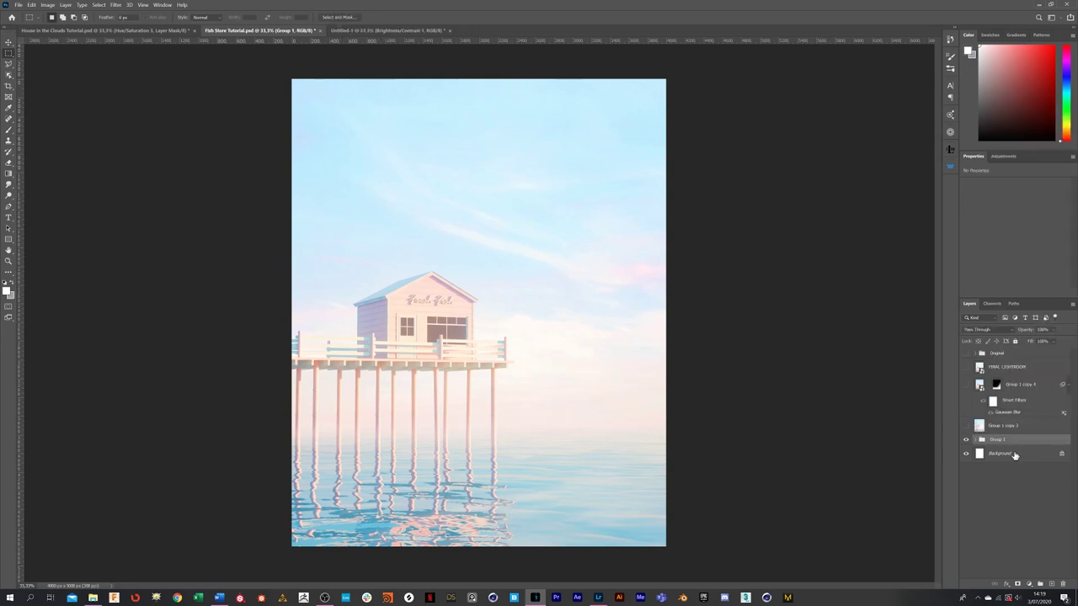
Turn on Group 1 copy 3 above Group 1 and show its Convert to Smart Object command without applying it
{"action": "left_click", "coordinate": [1002, 426]}
{"action": "left_click", "coordinate": [993, 441]}
{"action": "left_click", "coordinate": [966, 426]}
{"action": "left_click", "coordinate": [1017, 427]}
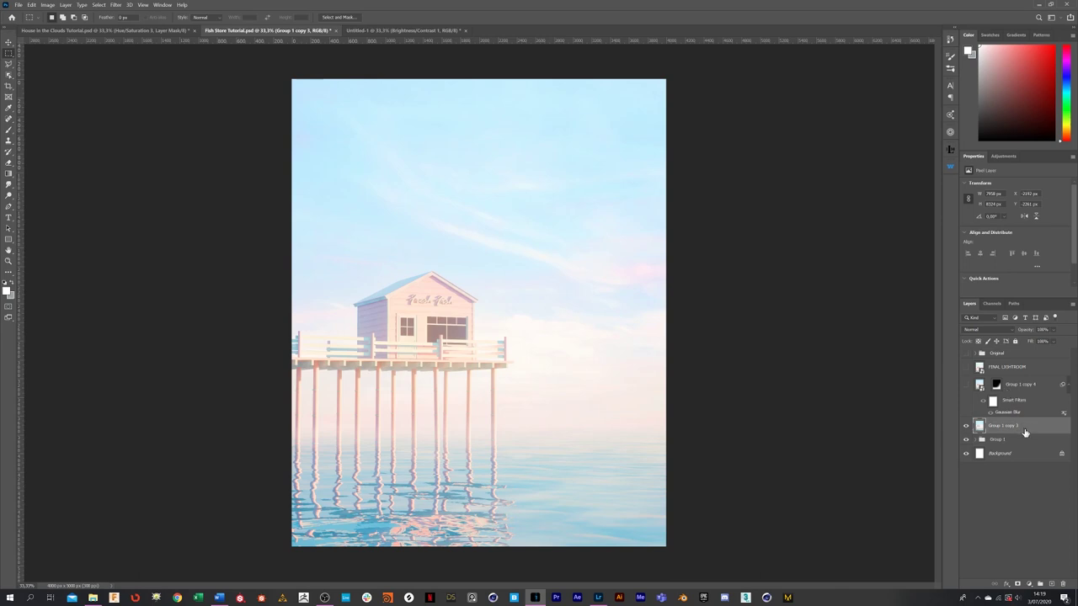
{"action": "right_click", "coordinate": [1035, 431]}
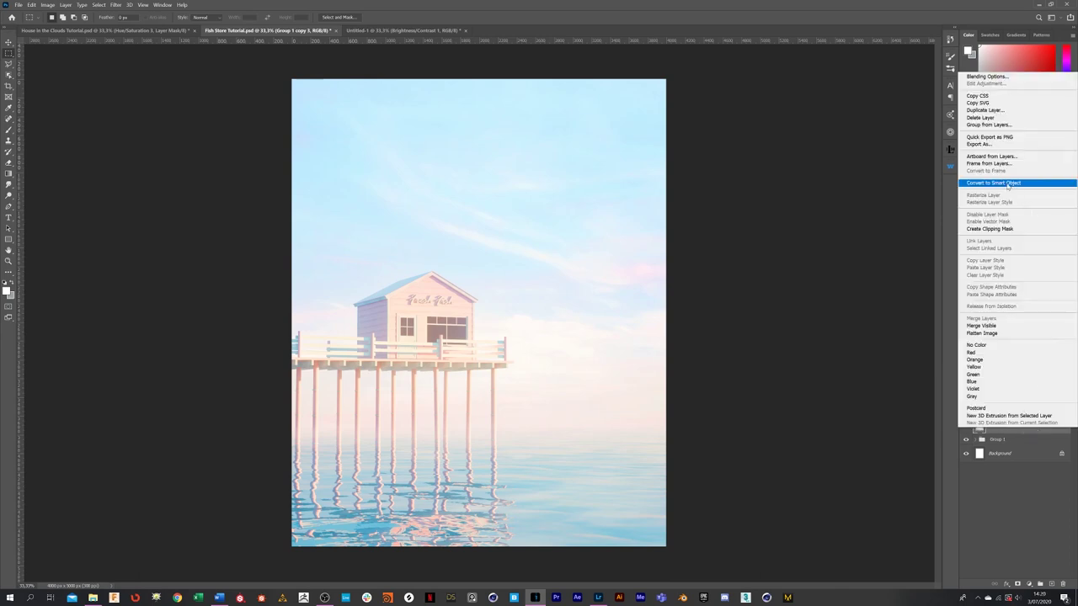
{"action": "left_click", "coordinate": [1012, 463]}
Turn on the Group 1 copy 4 smart object and show the available blur filters
{"action": "left_click", "coordinate": [1012, 386]}
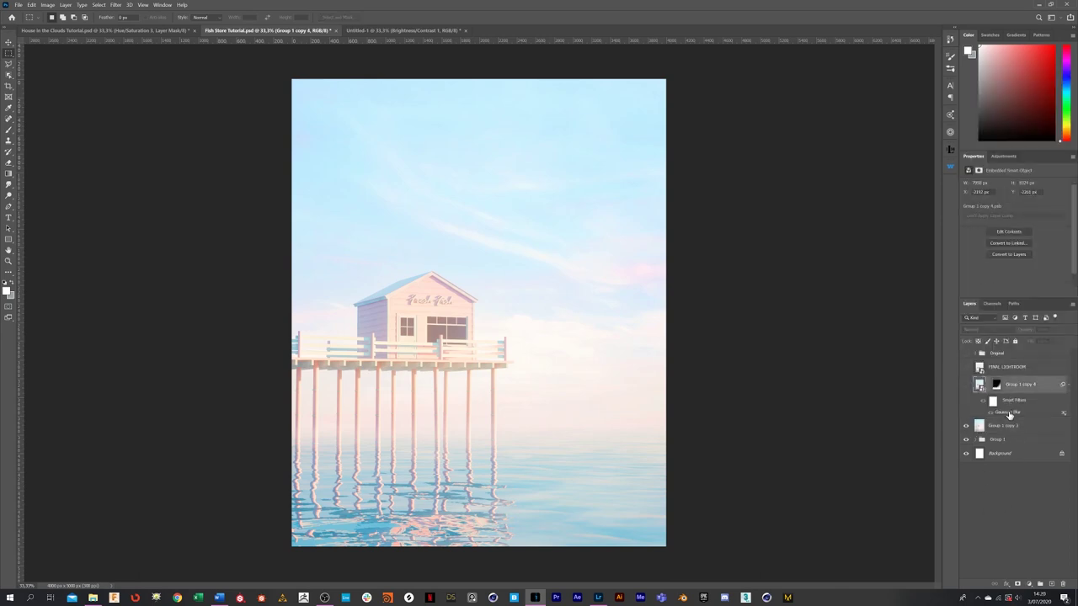
{"action": "left_click", "coordinate": [966, 386]}
{"action": "left_click", "coordinate": [116, 4]}
{"action": "mouse_move", "coordinate": [202, 93]}
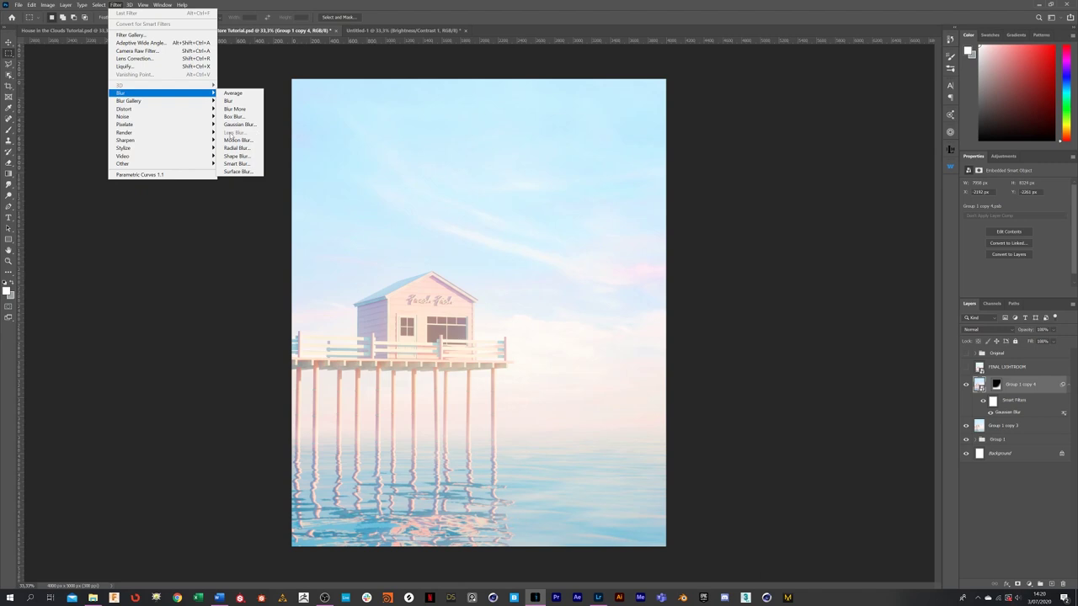
Select the layer mask of Group 1 copy 4 and activate the Brush tool
{"action": "left_click", "coordinate": [1035, 389]}
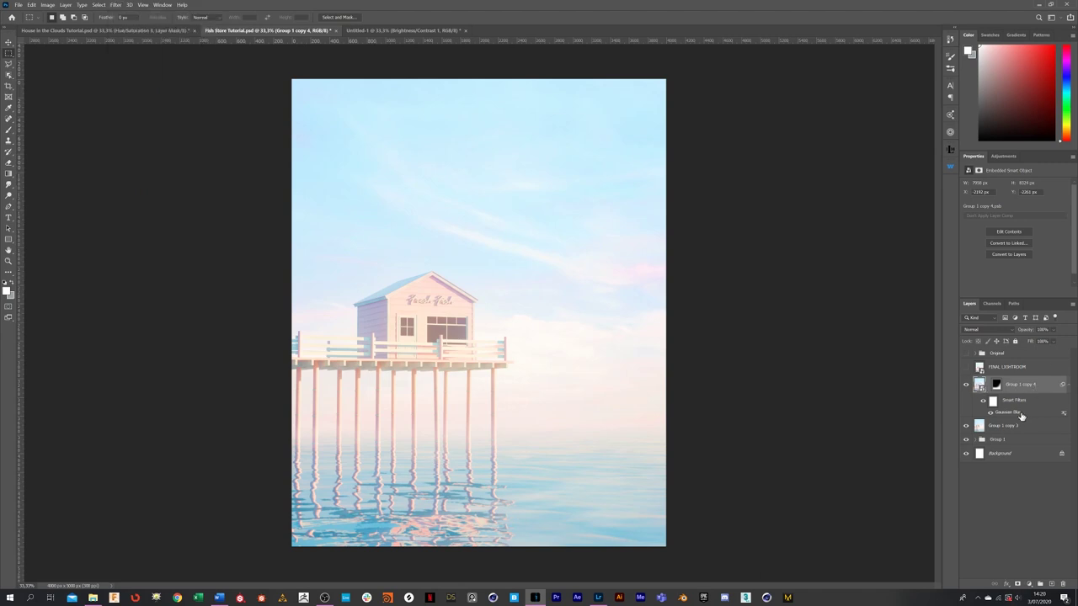
{"action": "left_click", "coordinate": [996, 384]}
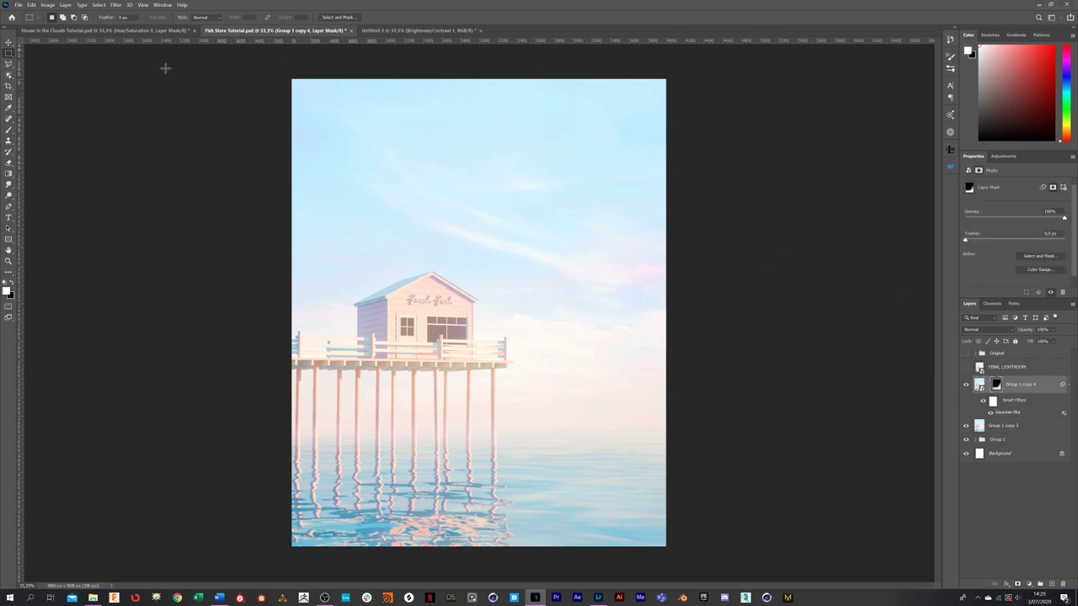
{"action": "key", "text": "b"}
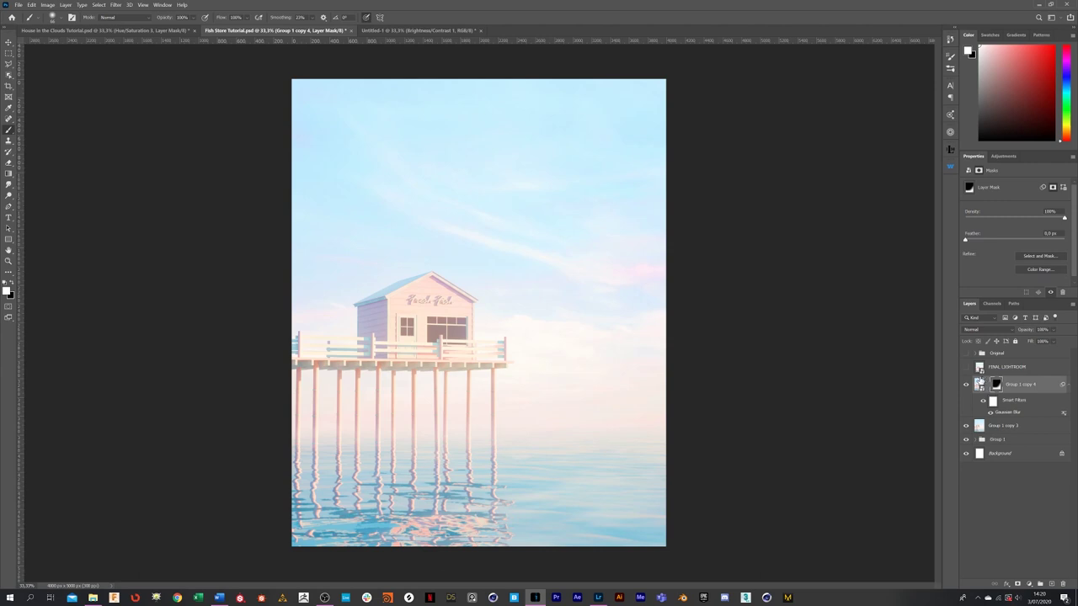
Turn on the FINAL LIGHTROOM layer, comparing the image with and without it
{"action": "left_click", "coordinate": [966, 368]}
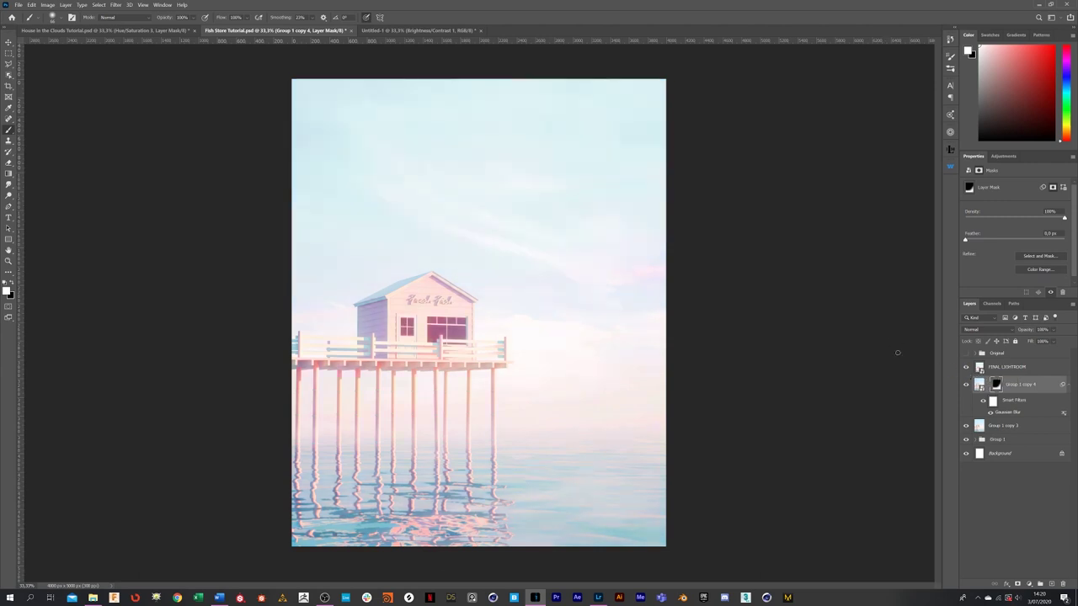
{"action": "left_click", "coordinate": [966, 368]}
{"action": "left_click", "coordinate": [965, 368]}
Switch to Lightroom, compare two versions of the pier store image, and review the Light and Color settings of the paler one
{"action": "left_click", "coordinate": [600, 599]}
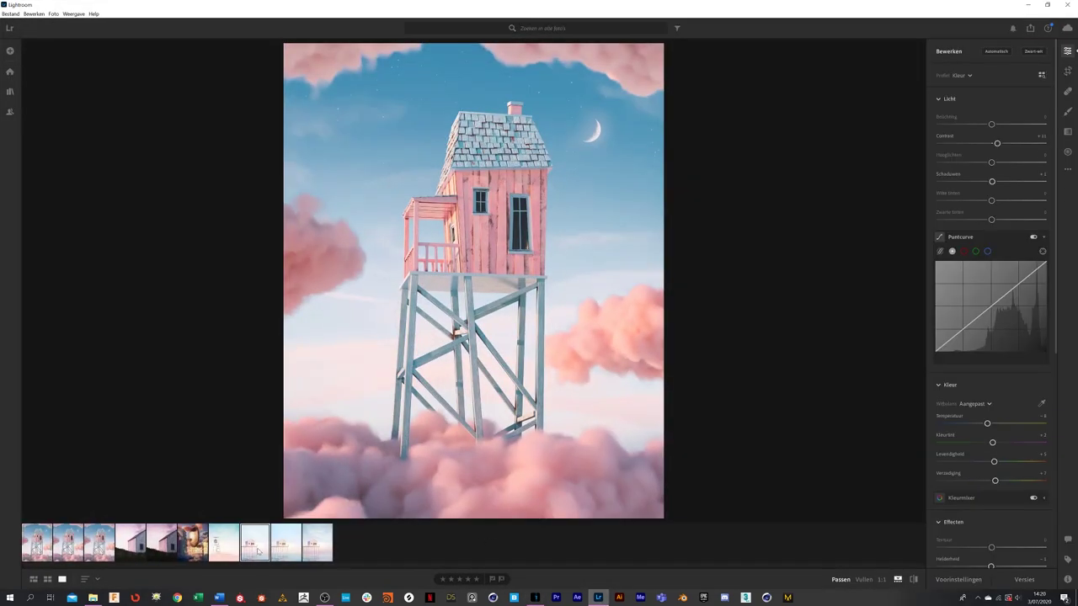
{"action": "left_click", "coordinate": [258, 551]}
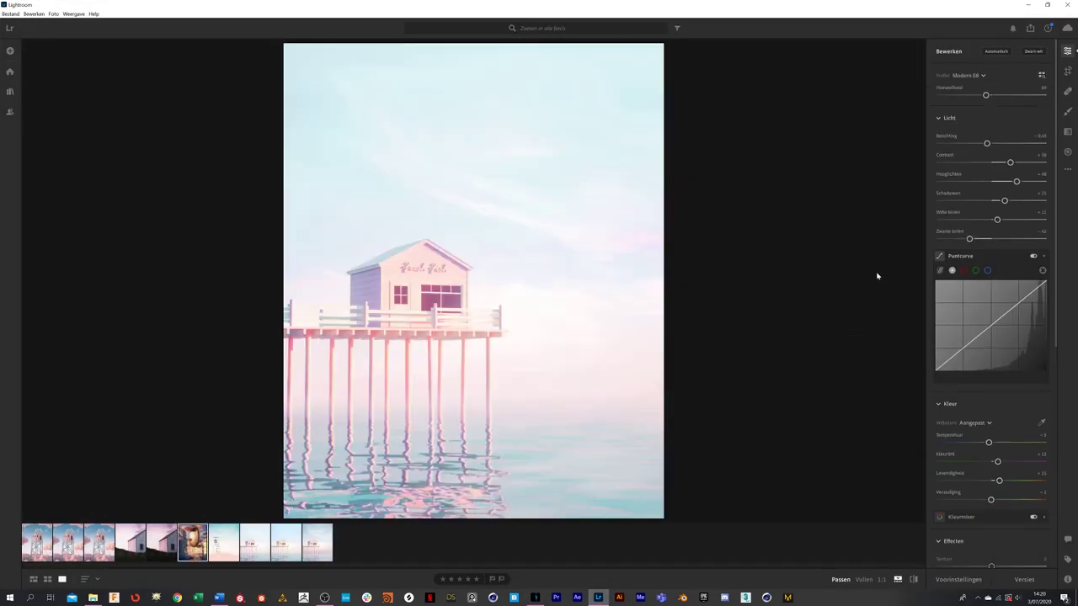
{"action": "left_click", "coordinate": [325, 552]}
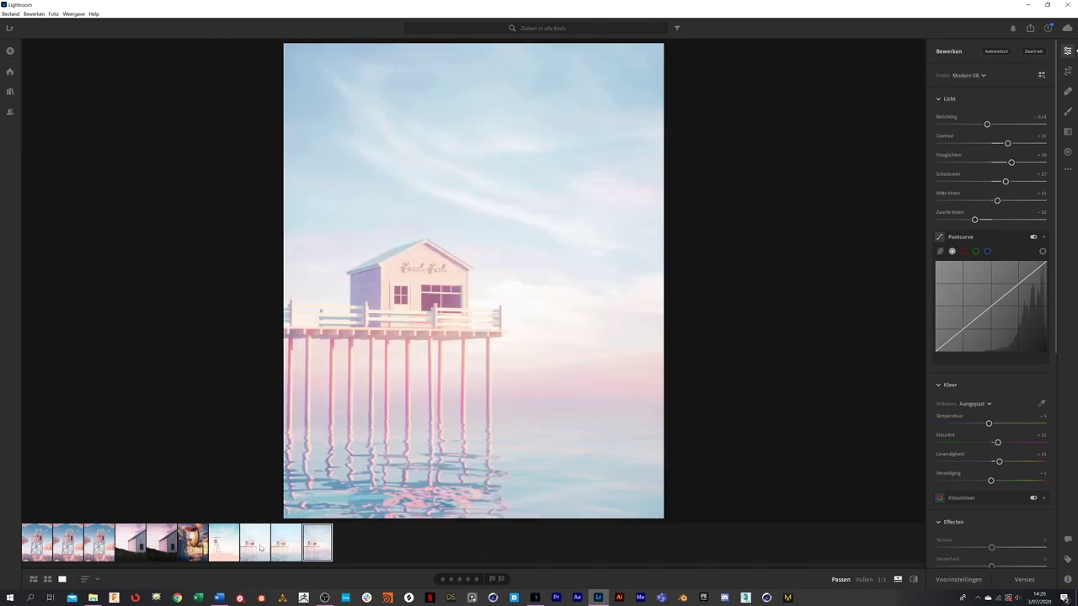
{"action": "left_click", "coordinate": [266, 548]}
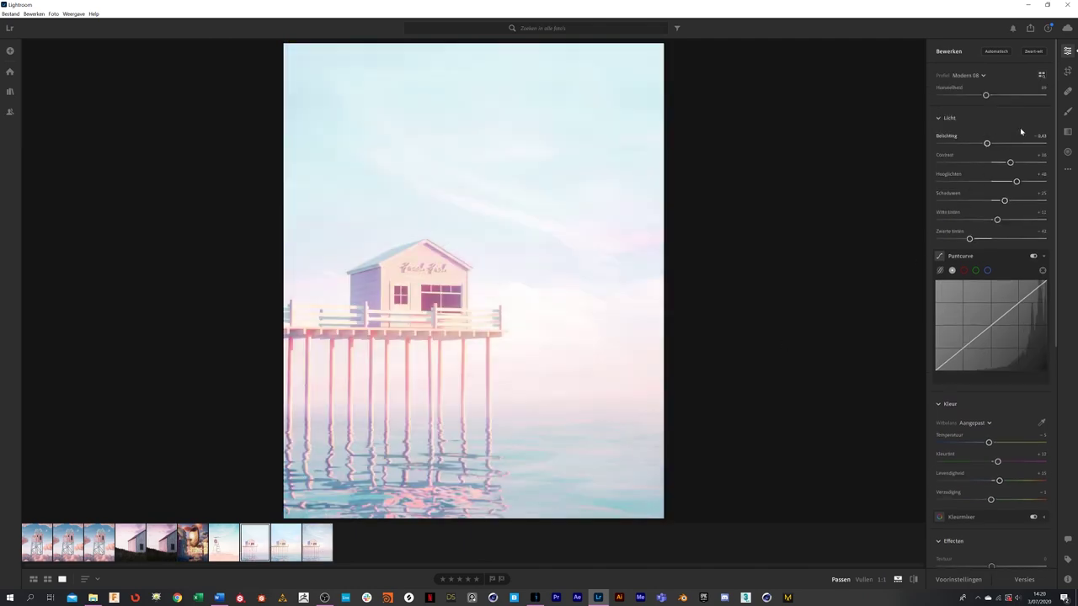
{"action": "scroll", "coordinate": [1022, 143], "scroll_direction": "down", "scroll_amount": 1}
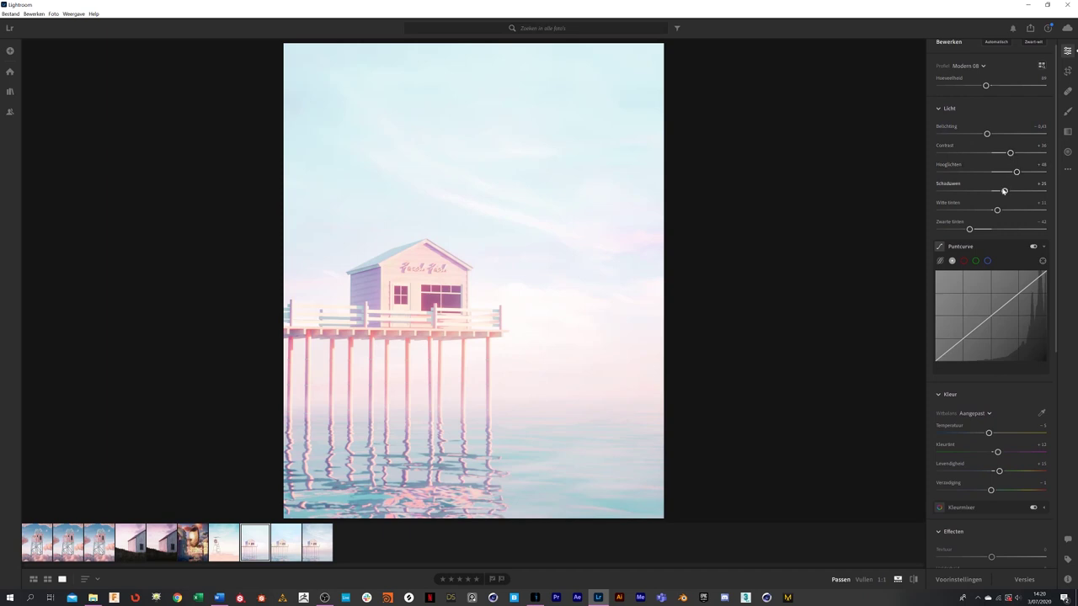
{"action": "scroll", "coordinate": [1000, 370], "scroll_direction": "down", "scroll_amount": 2}
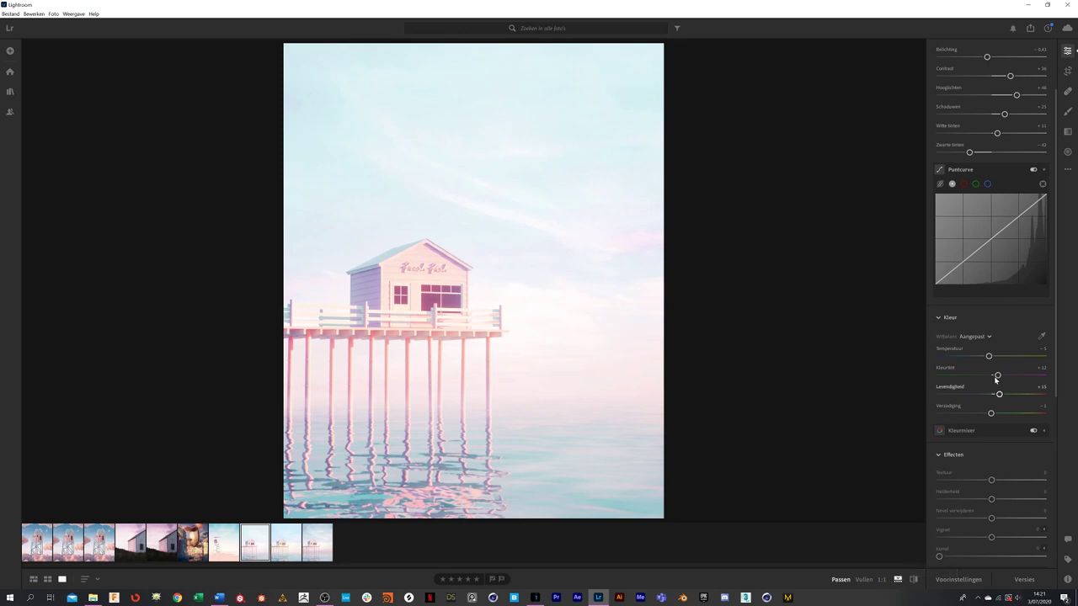
Preview the color temperature at +18 and -10, and undo both changes
{"action": "mouse_move", "coordinate": [988, 356]}
{"action": "left_mouse_down"}
{"action": "mouse_move", "coordinate": [1017, 353]}
{"action": "mouse_move", "coordinate": [1001, 358]}
{"action": "left_mouse_up"}
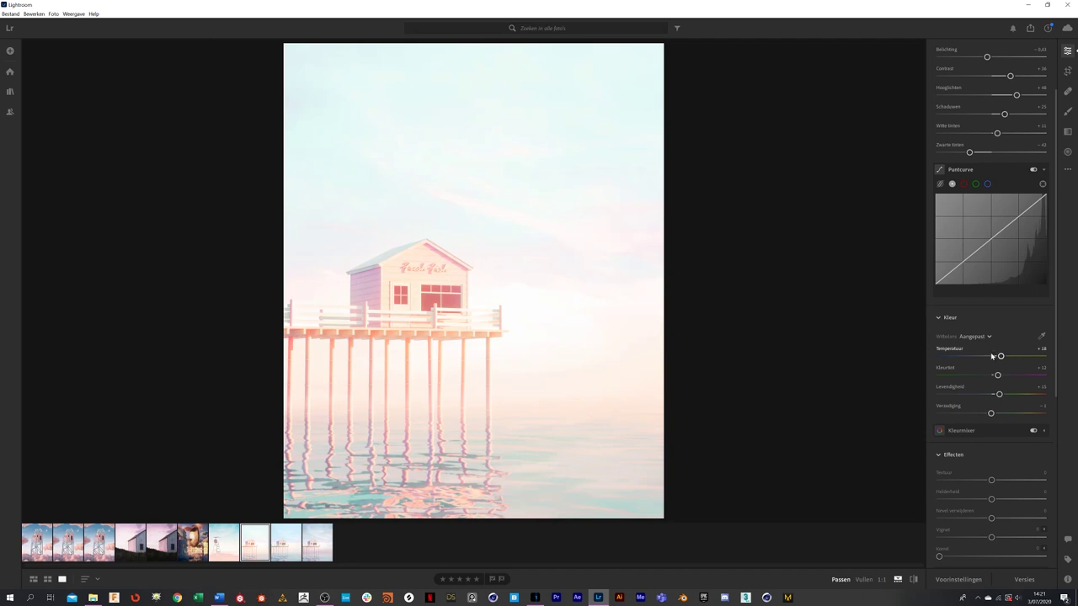
{"action": "mouse_move", "coordinate": [1000, 356]}
{"action": "left_mouse_down"}
{"action": "mouse_move", "coordinate": [974, 358]}
{"action": "mouse_move", "coordinate": [985, 357]}
{"action": "left_mouse_up"}
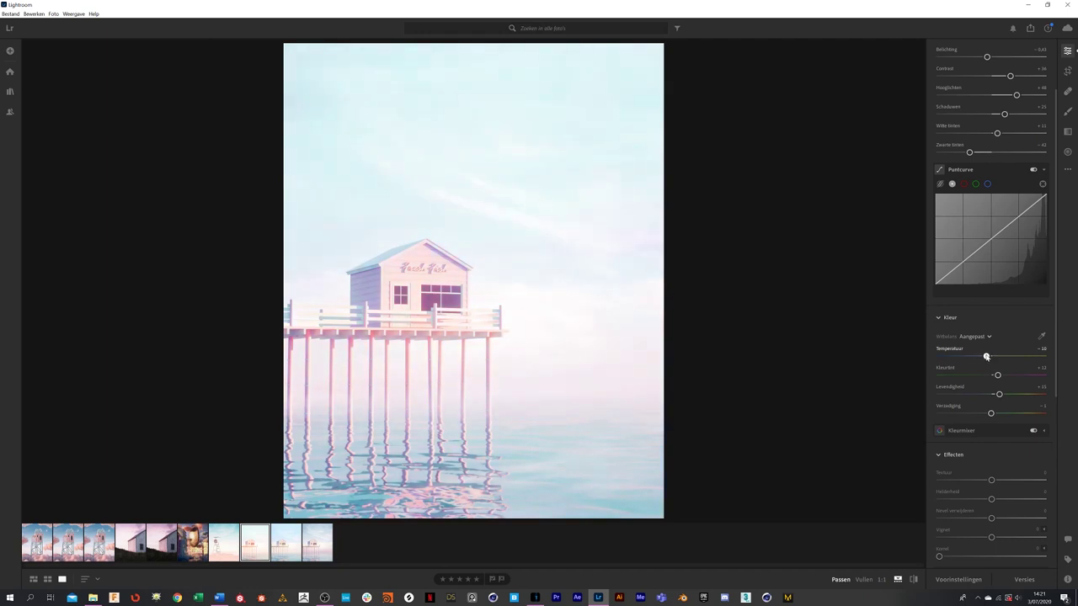
{"action": "key", "text": "ctrl+z"}
{"action": "key", "text": "ctrl+z"}
{"action": "key", "text": "ctrl+z"}
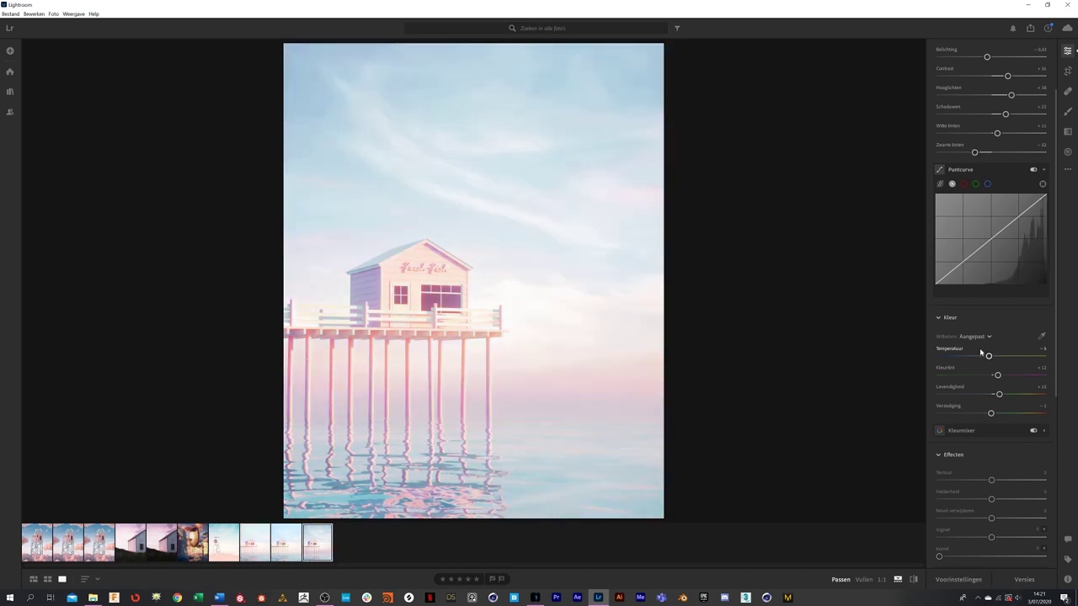
Review the last pier store image's edit settings down to Split Toning and Detail, and compare the edit with the original
{"action": "scroll", "coordinate": [976, 429], "scroll_direction": "down", "scroll_amount": 5}
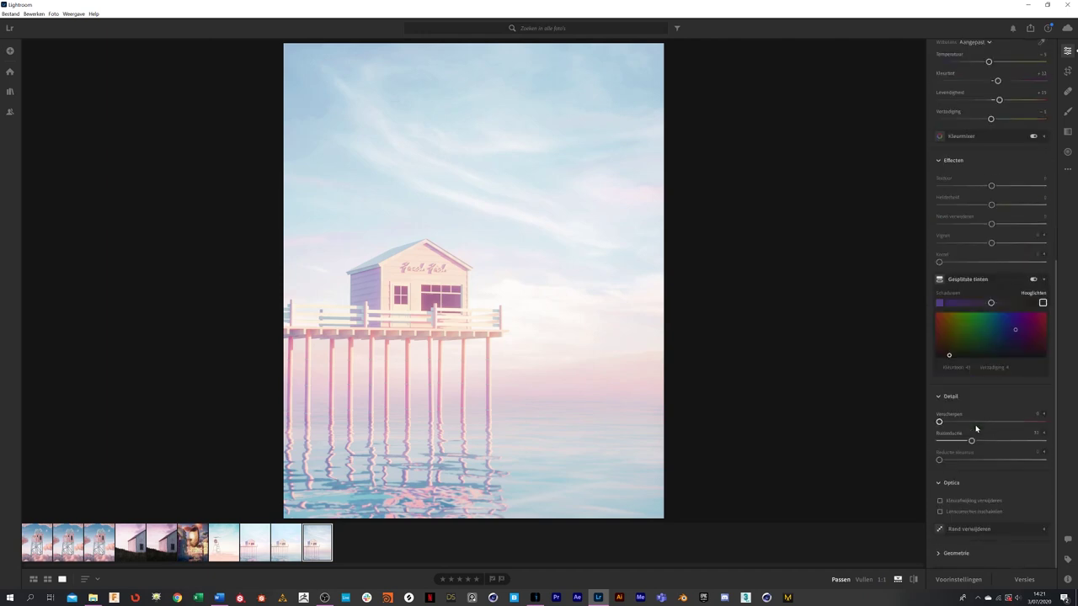
{"action": "scroll", "coordinate": [975, 429], "scroll_direction": "up", "scroll_amount": 6}
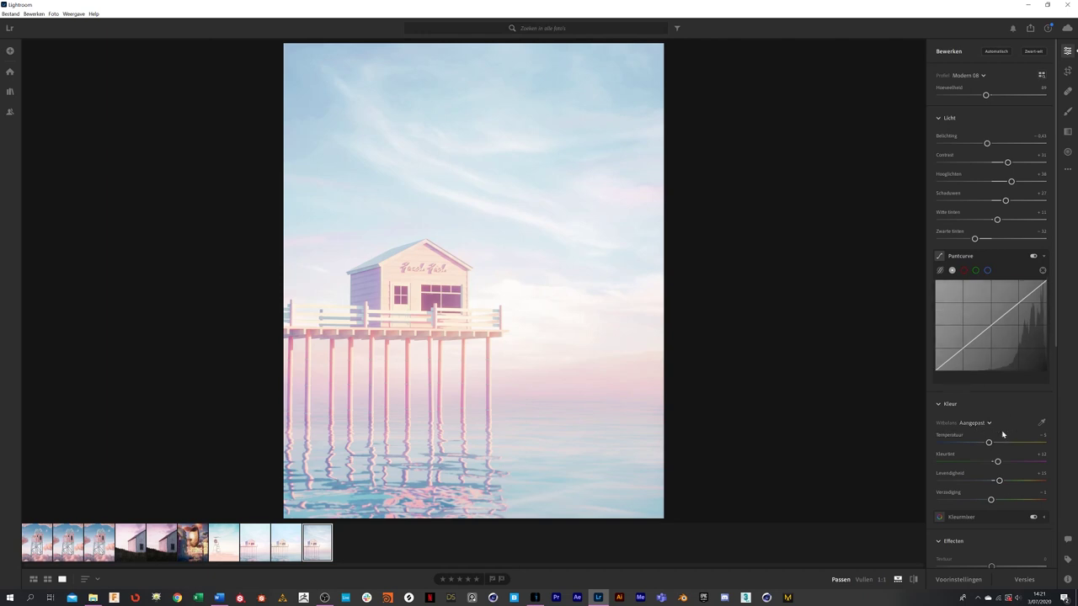
{"action": "scroll", "coordinate": [976, 429], "scroll_direction": "down", "scroll_amount": 4}
{"action": "scroll", "coordinate": [972, 436], "scroll_direction": "up", "scroll_amount": 4}
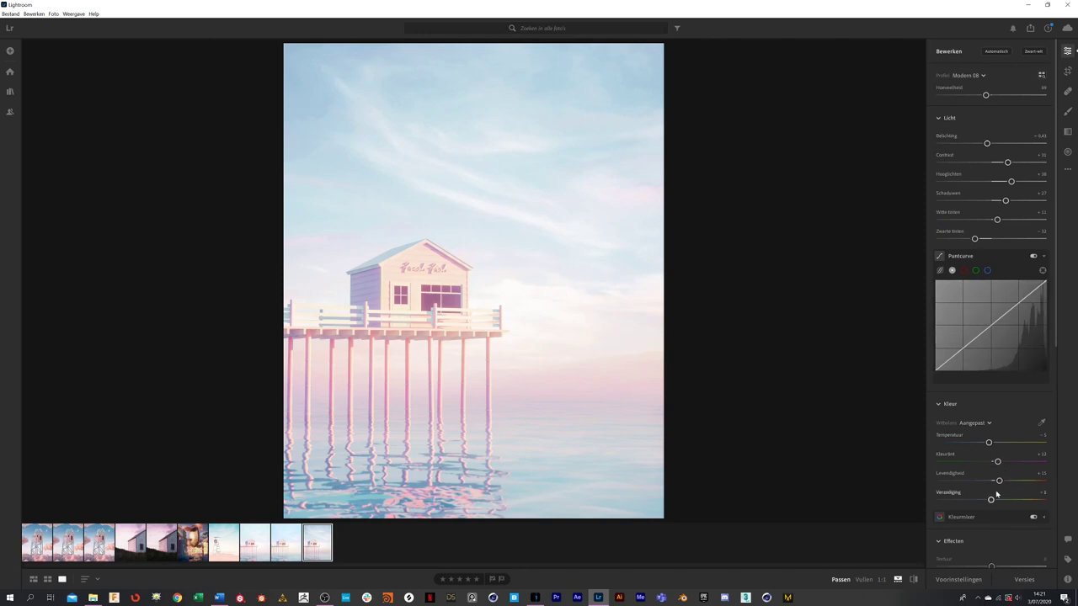
{"action": "left_click", "coordinate": [911, 582]}
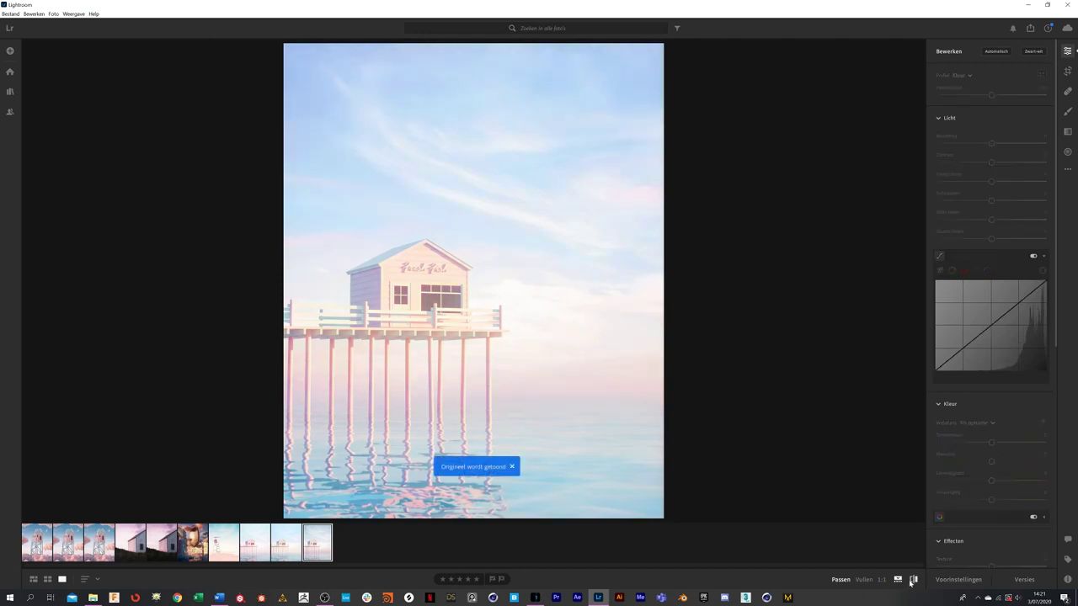
{"action": "left_click", "coordinate": [910, 582]}
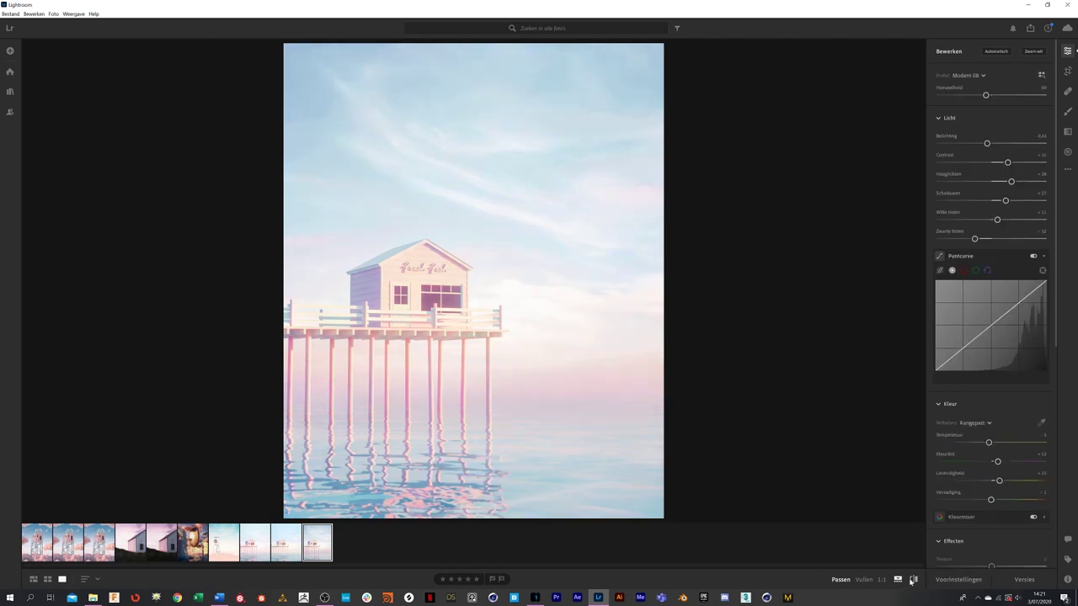